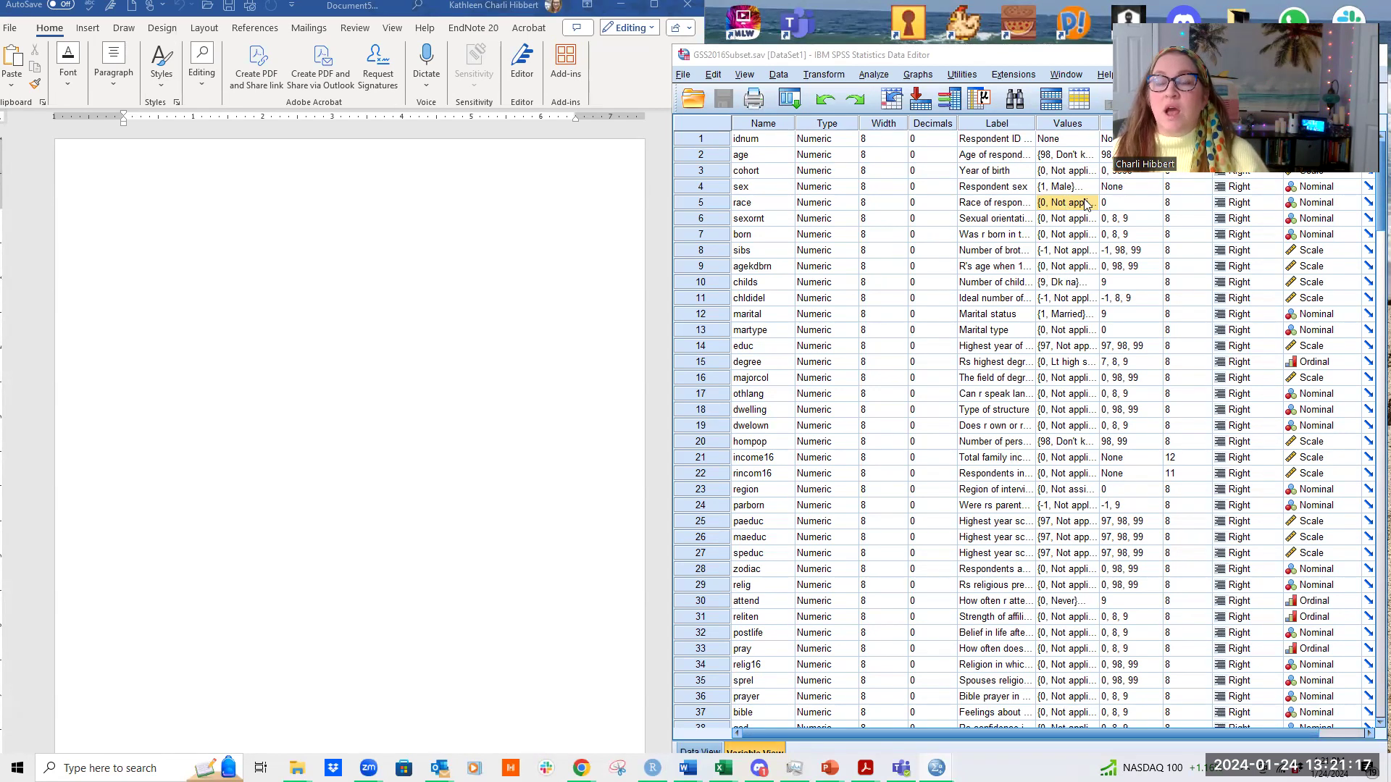
- Check the value labels defined for the race variable, then close them
{"action": "left_click", "coordinate": [1088, 202]}
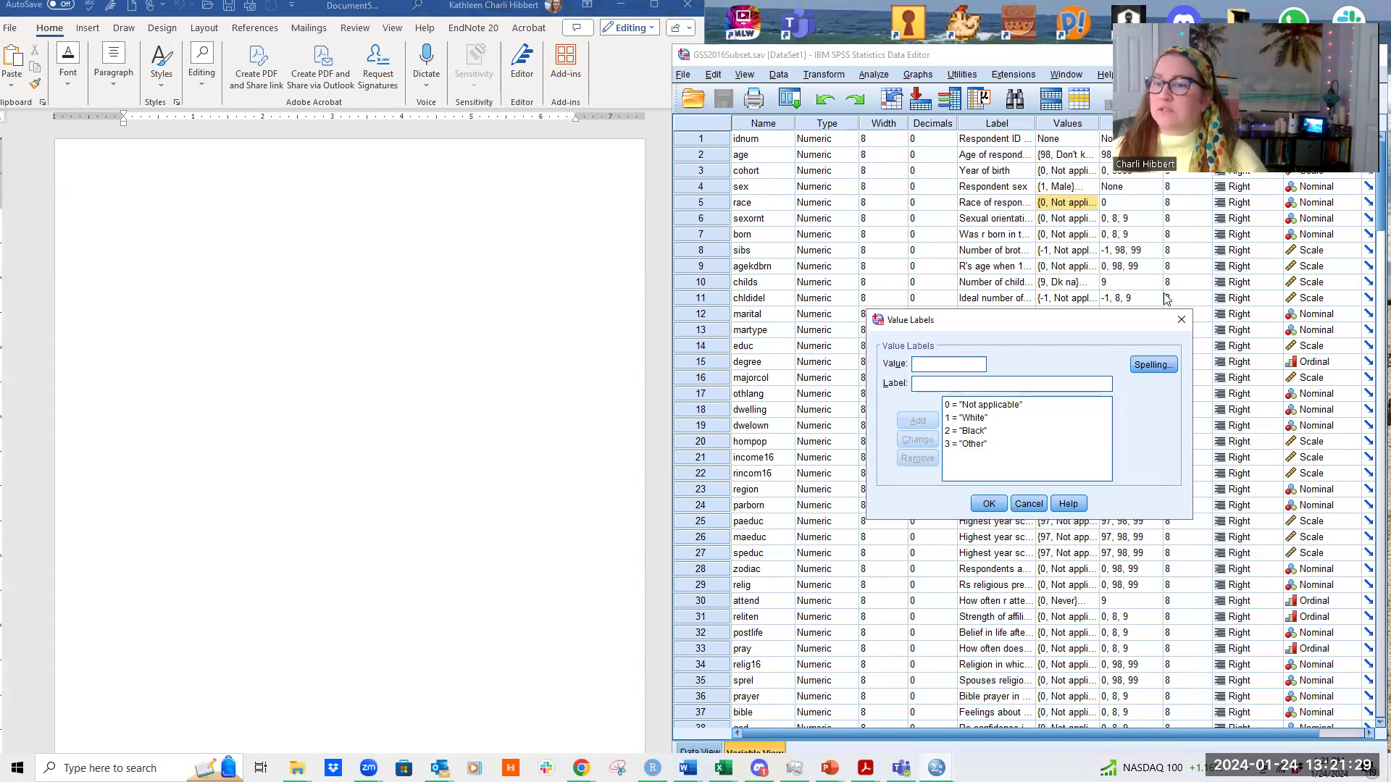
{"action": "left_click", "coordinate": [1182, 320]}
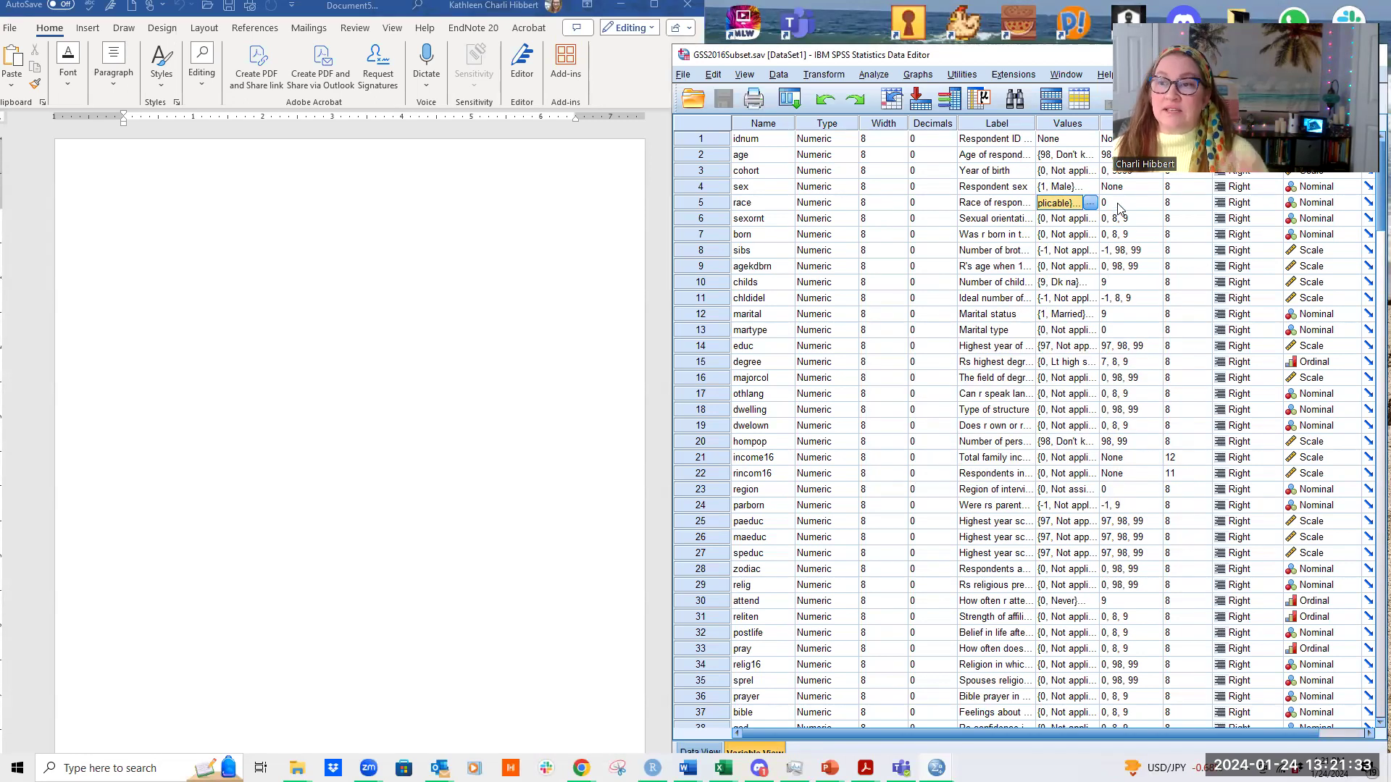
{"action": "left_click", "coordinate": [1089, 203]}
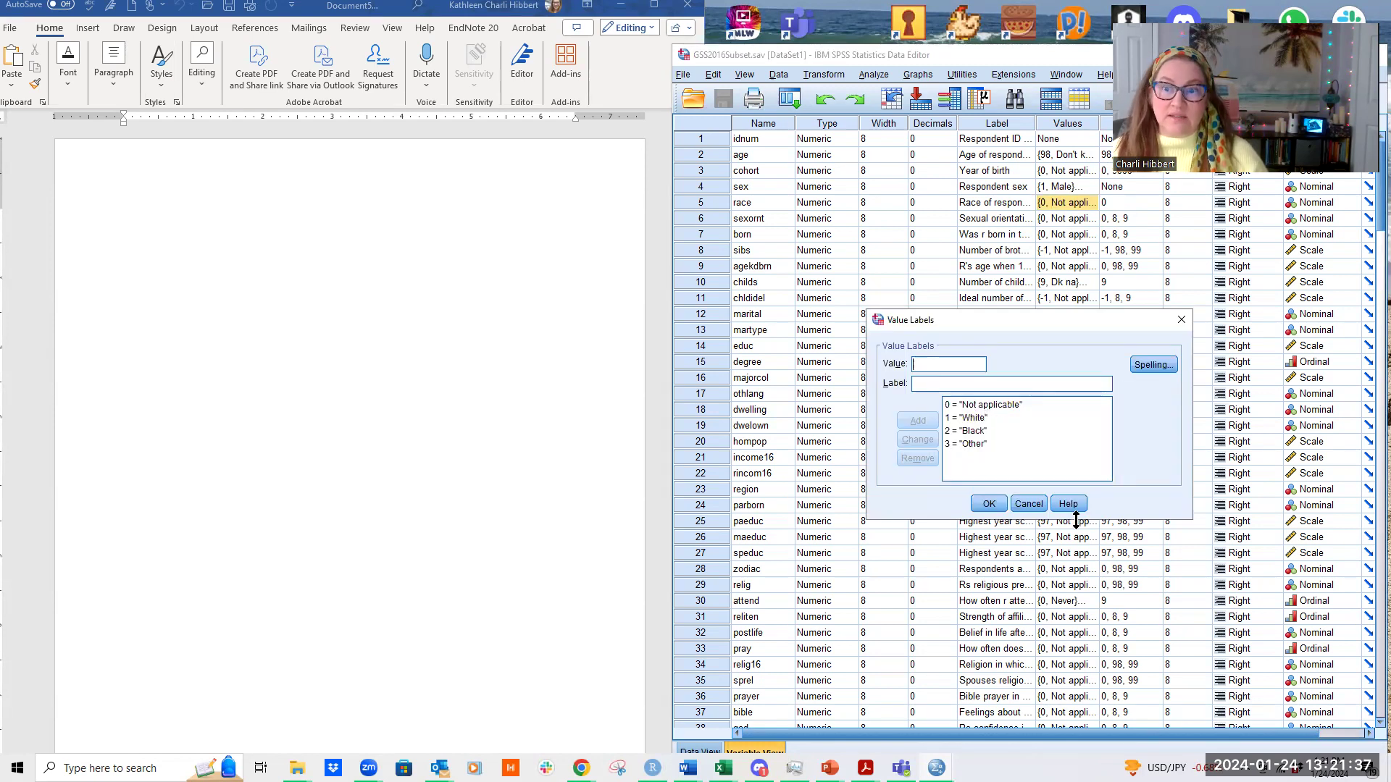
{"action": "left_click", "coordinate": [988, 504]}
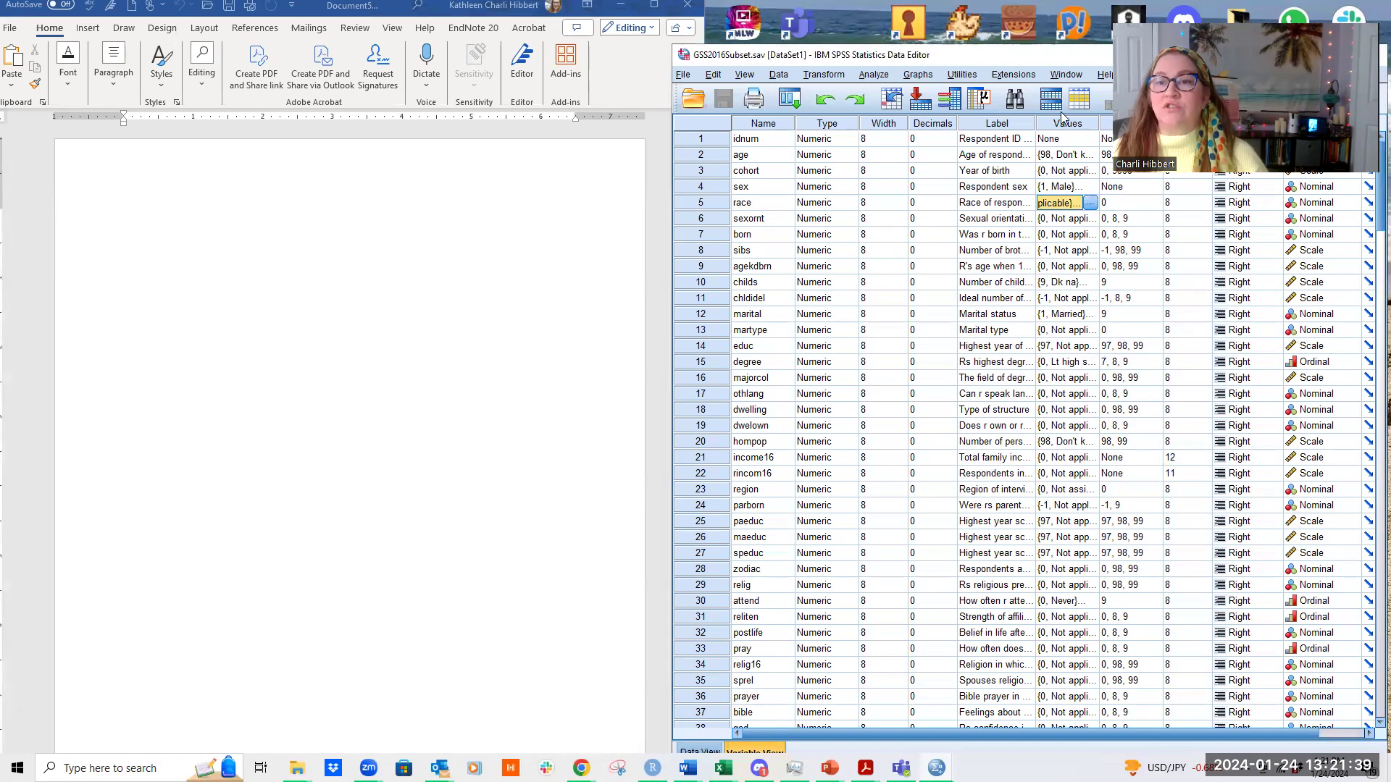
- Start a Frequencies analysis, list variables by name, and move race into Variable(s)
{"action": "left_click", "coordinate": [871, 75]}
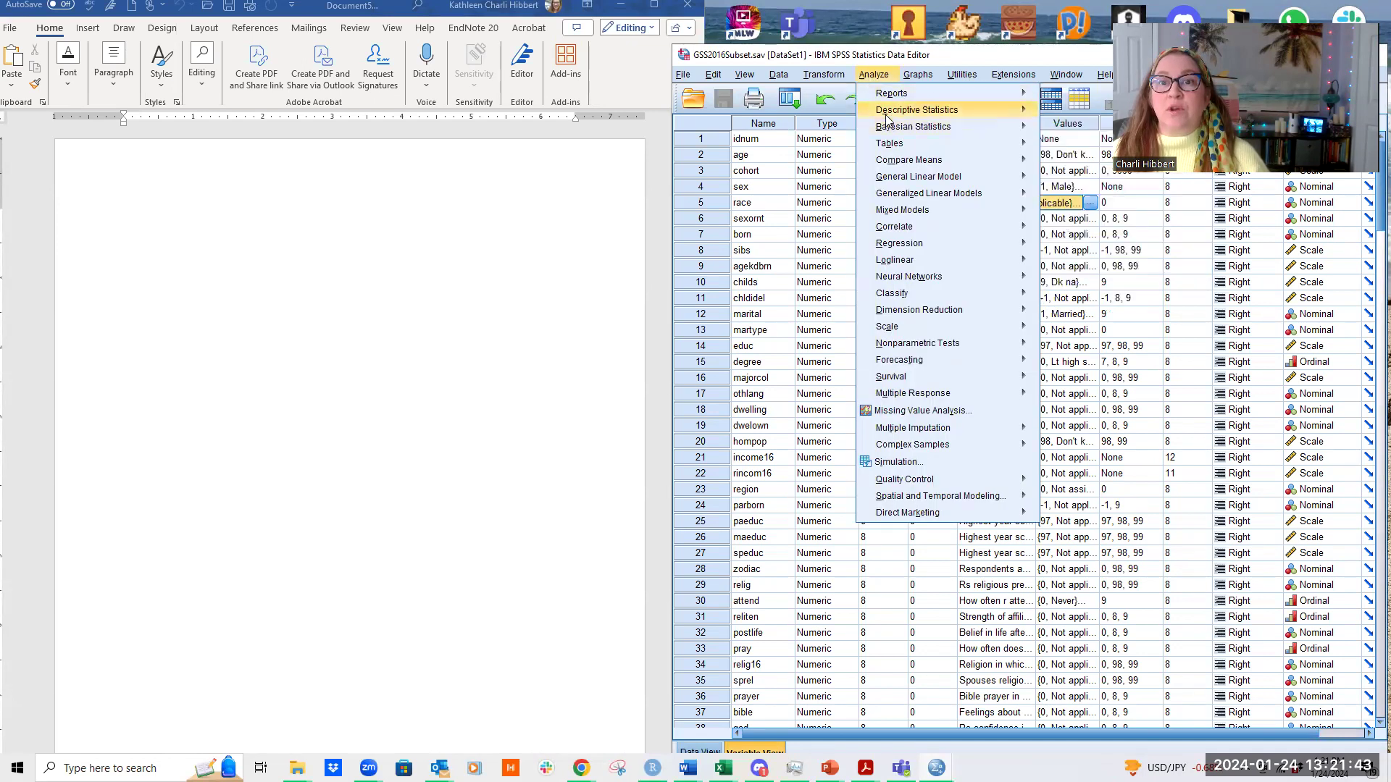
{"action": "mouse_move", "coordinate": [887, 113]}
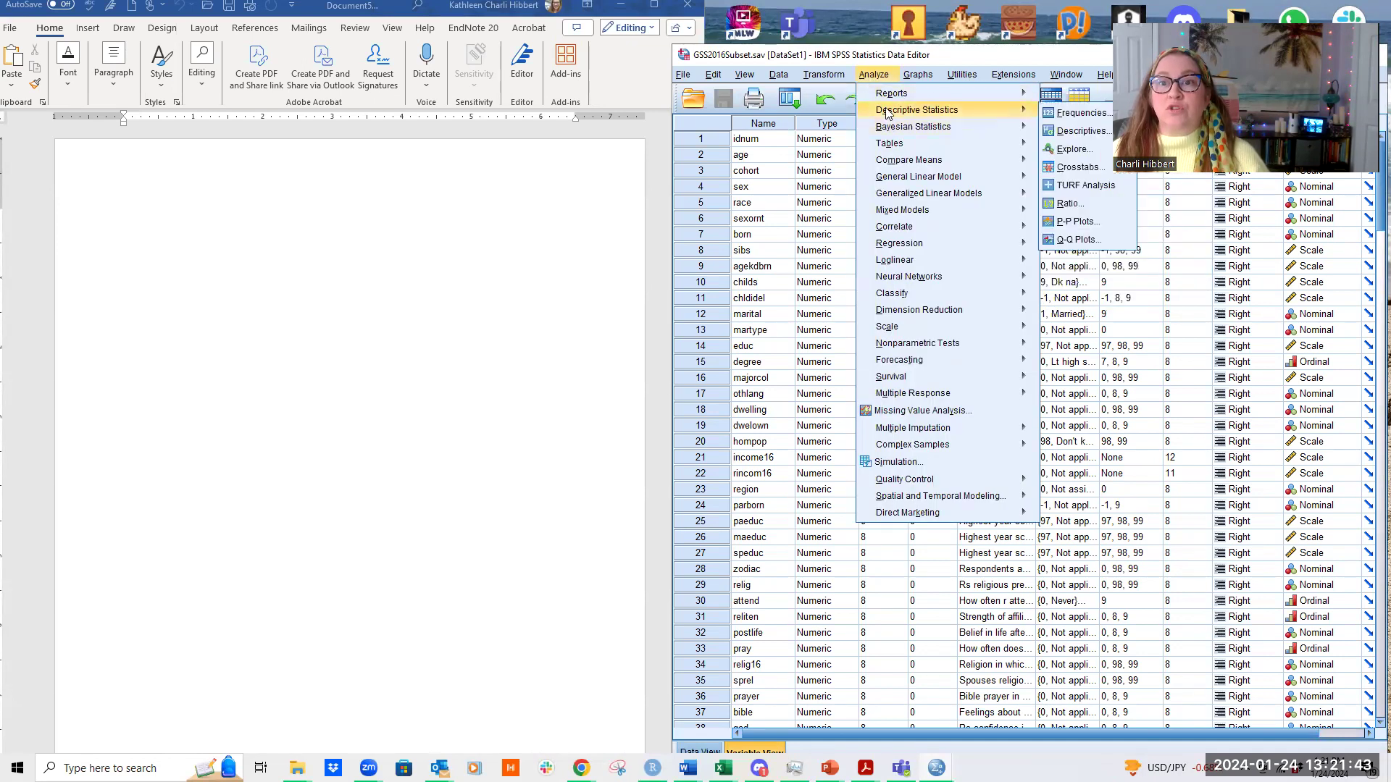
{"action": "left_click", "coordinate": [1066, 114]}
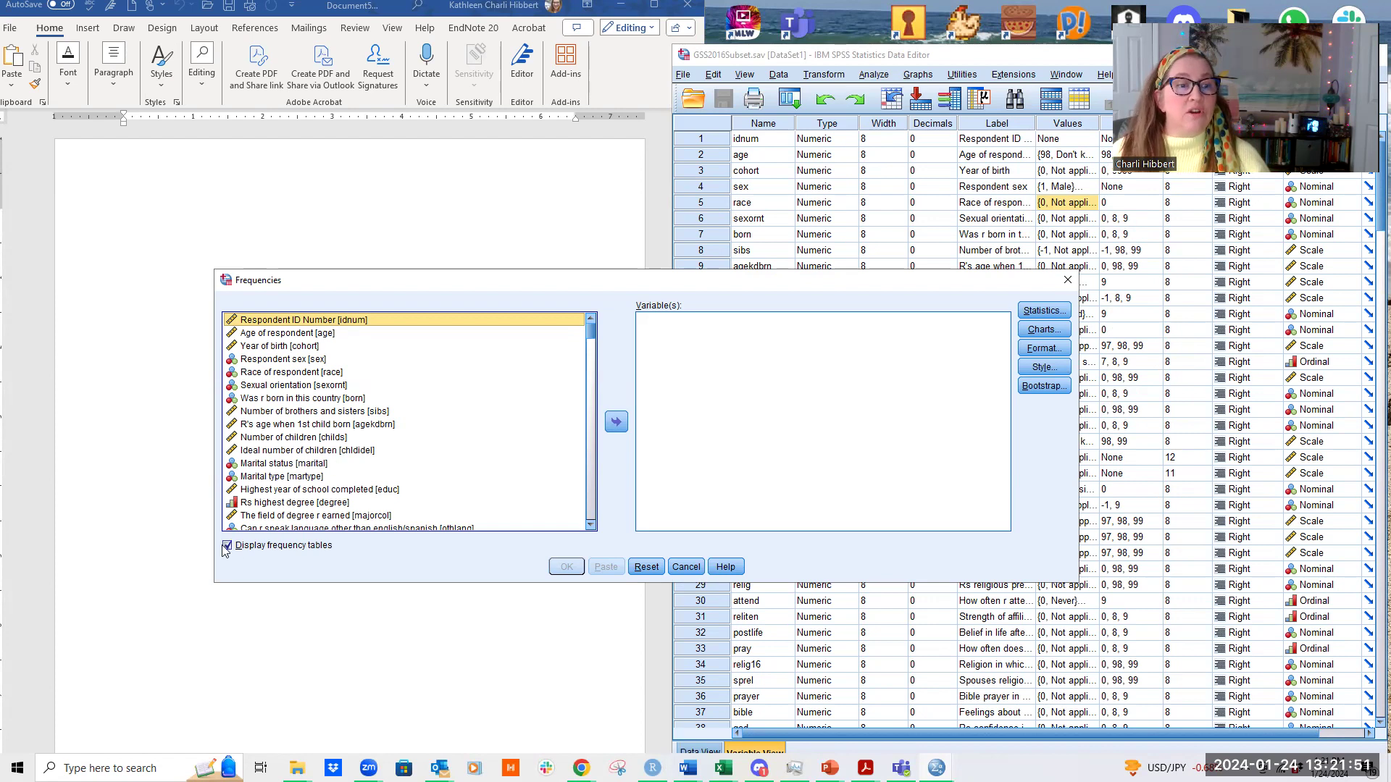
{"action": "right_click", "coordinate": [443, 410]}
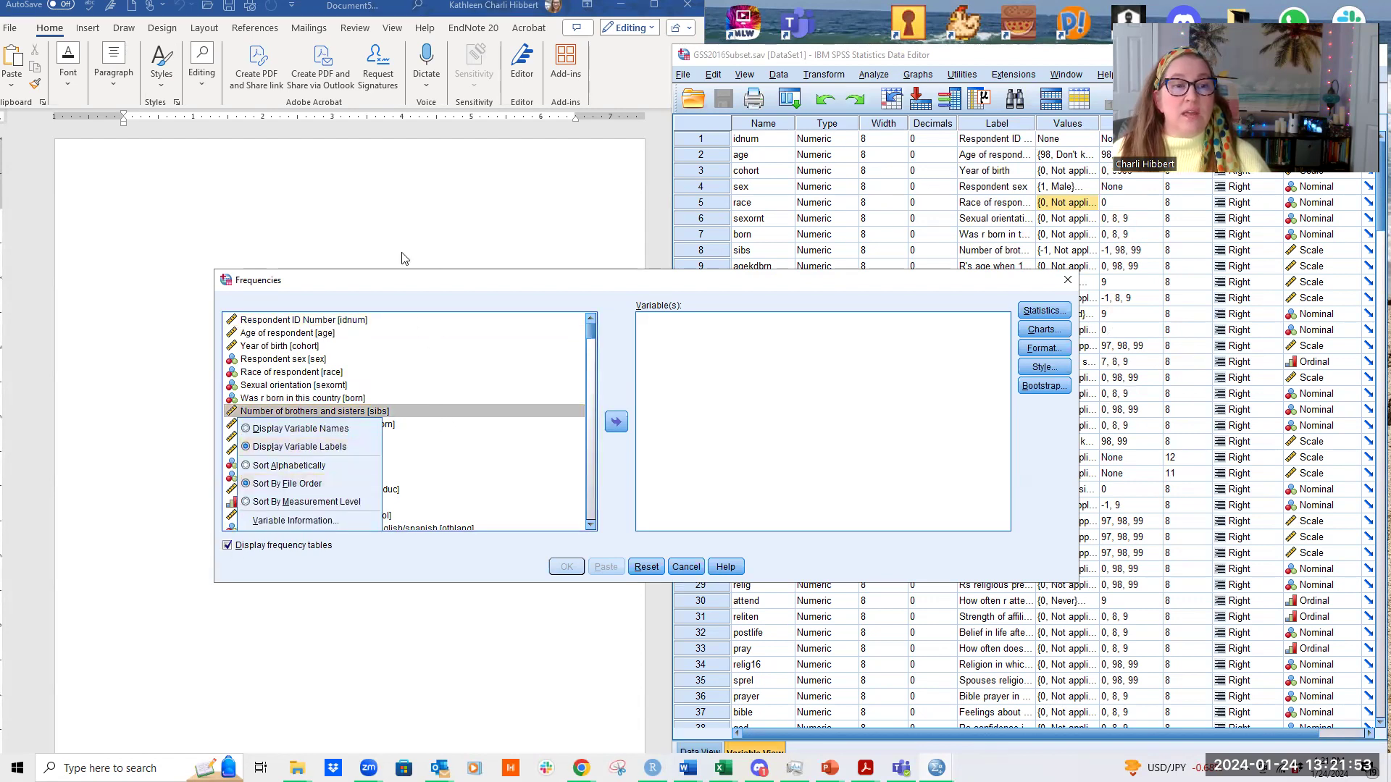
{"action": "left_click", "coordinate": [298, 429]}
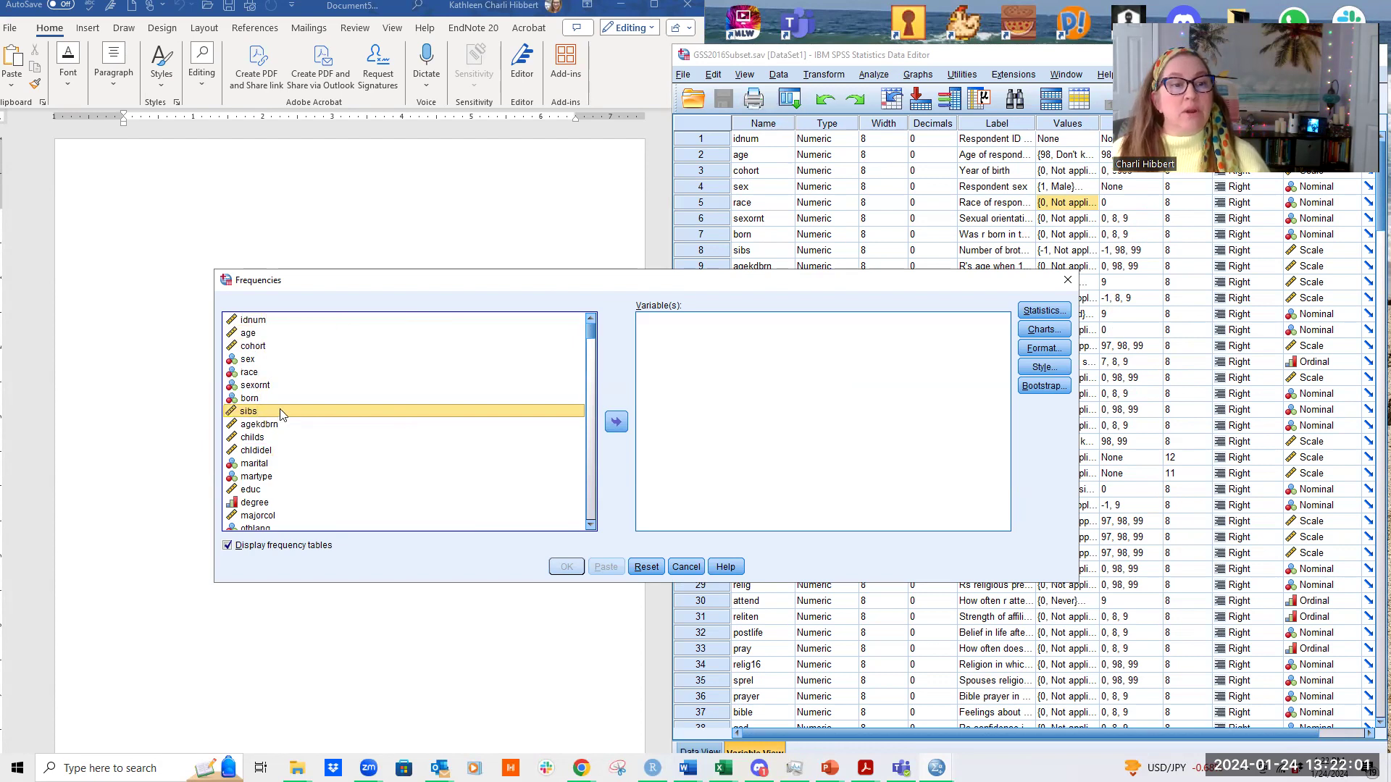
{"action": "left_click", "coordinate": [252, 373]}
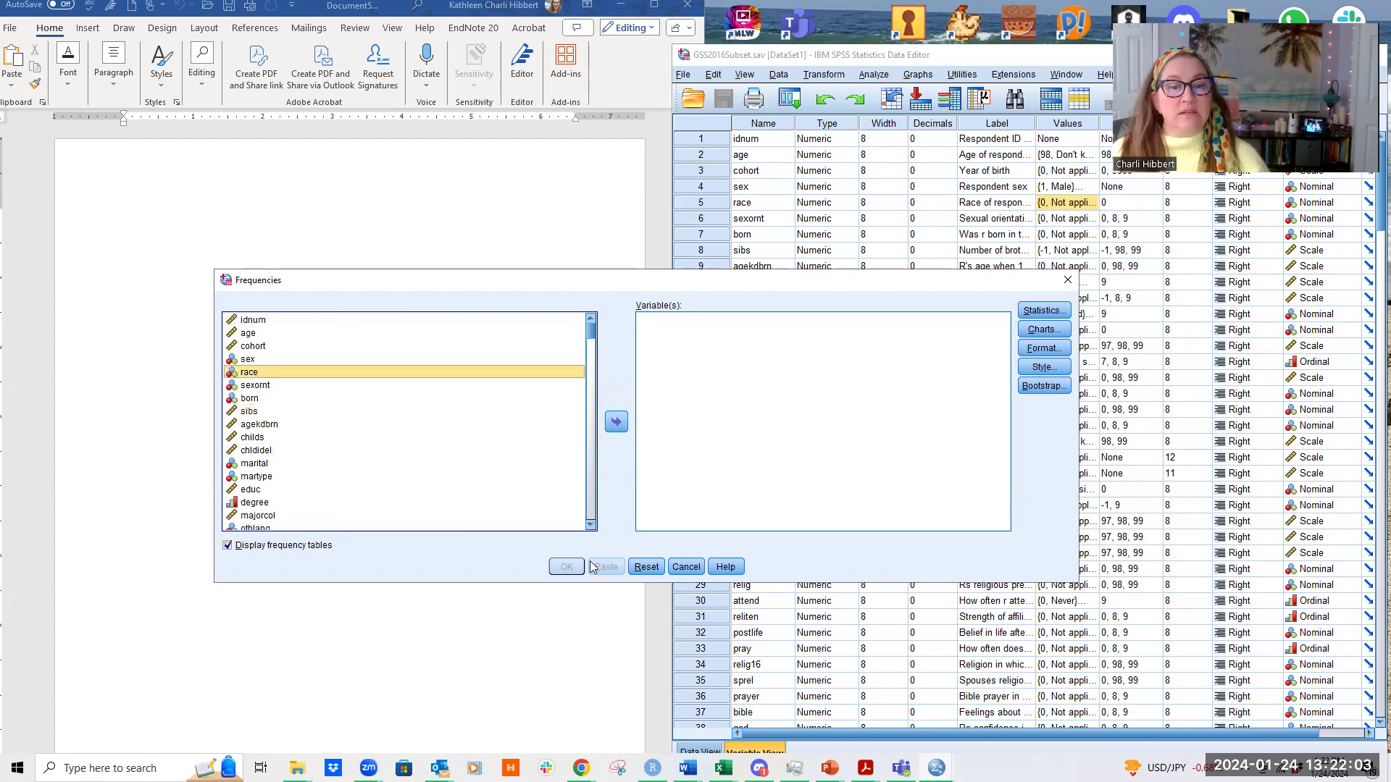
{"action": "left_click", "coordinate": [616, 422]}
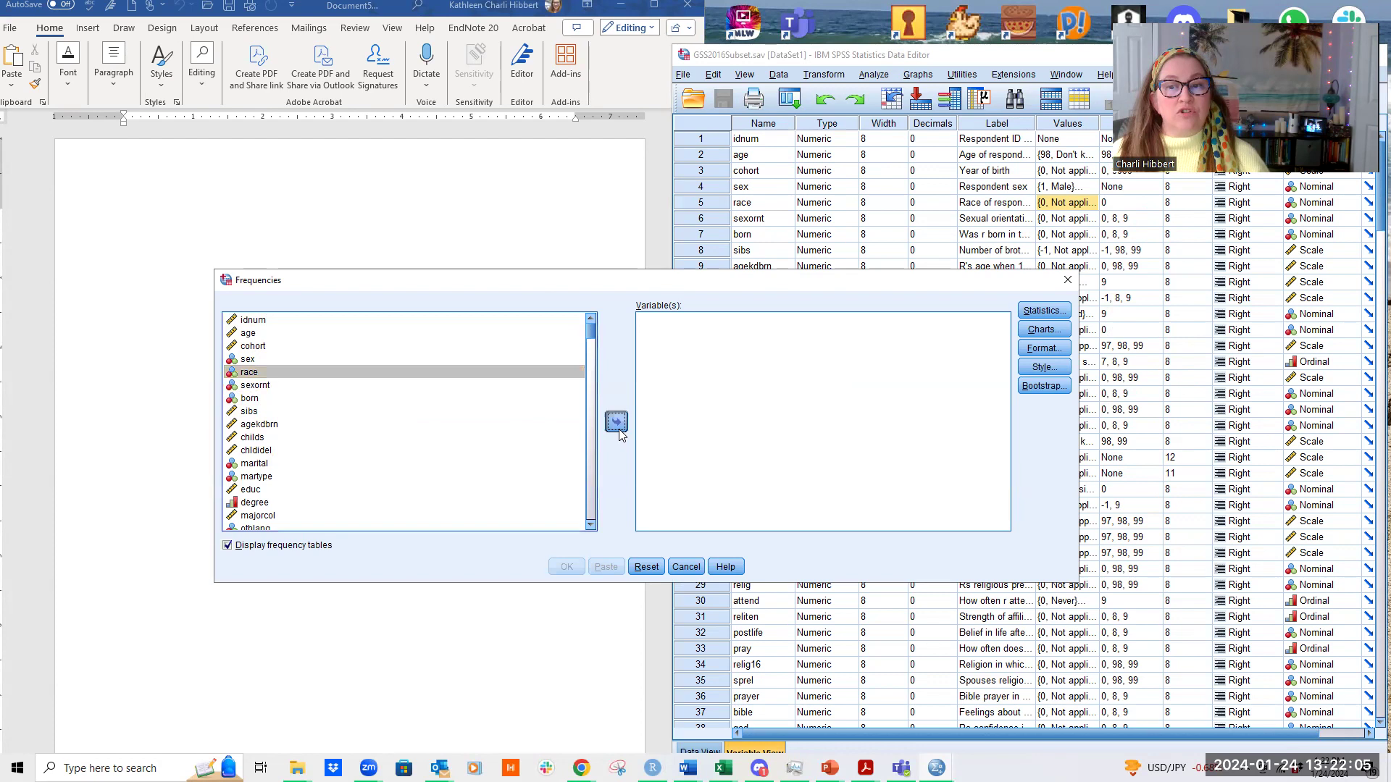
- Request the Mode statistic for the race frequencies
{"action": "left_click", "coordinate": [1044, 312]}
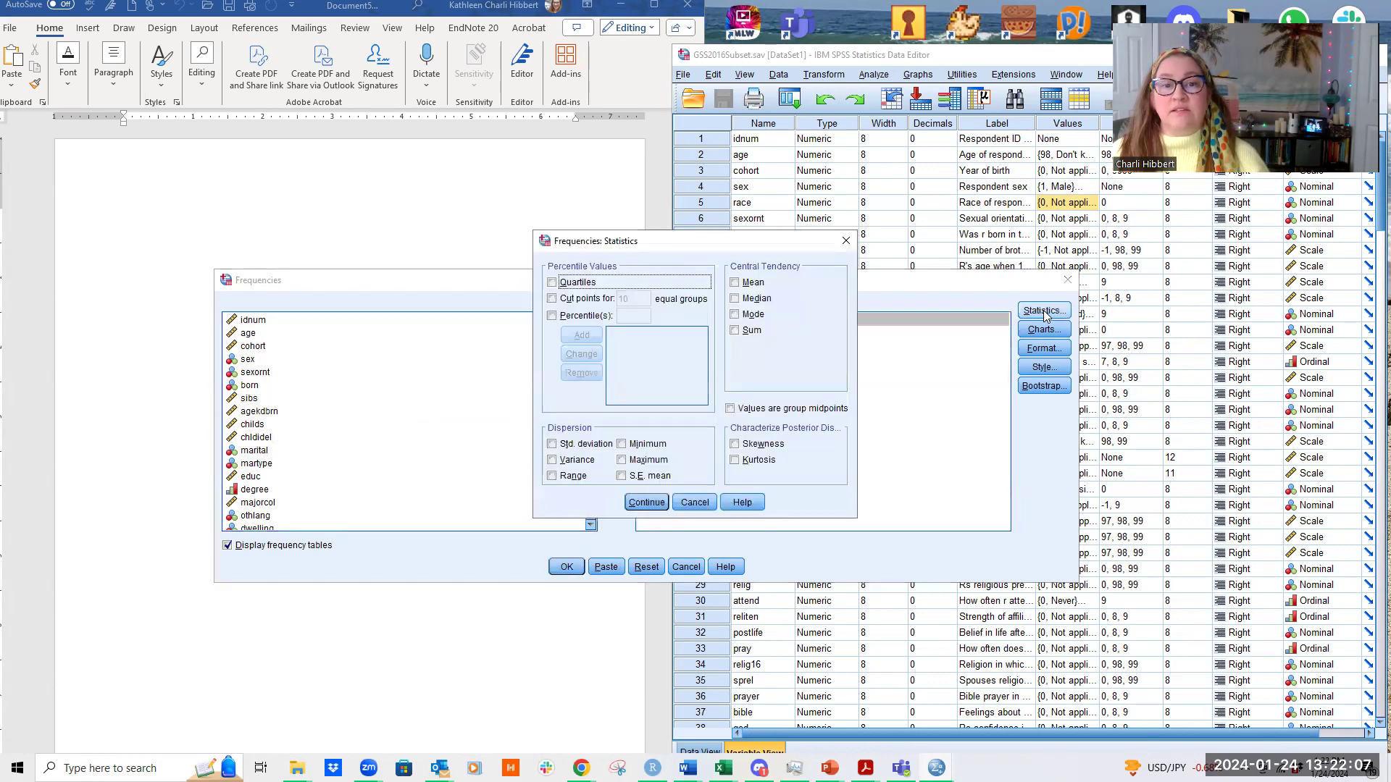
{"action": "left_click", "coordinate": [734, 316]}
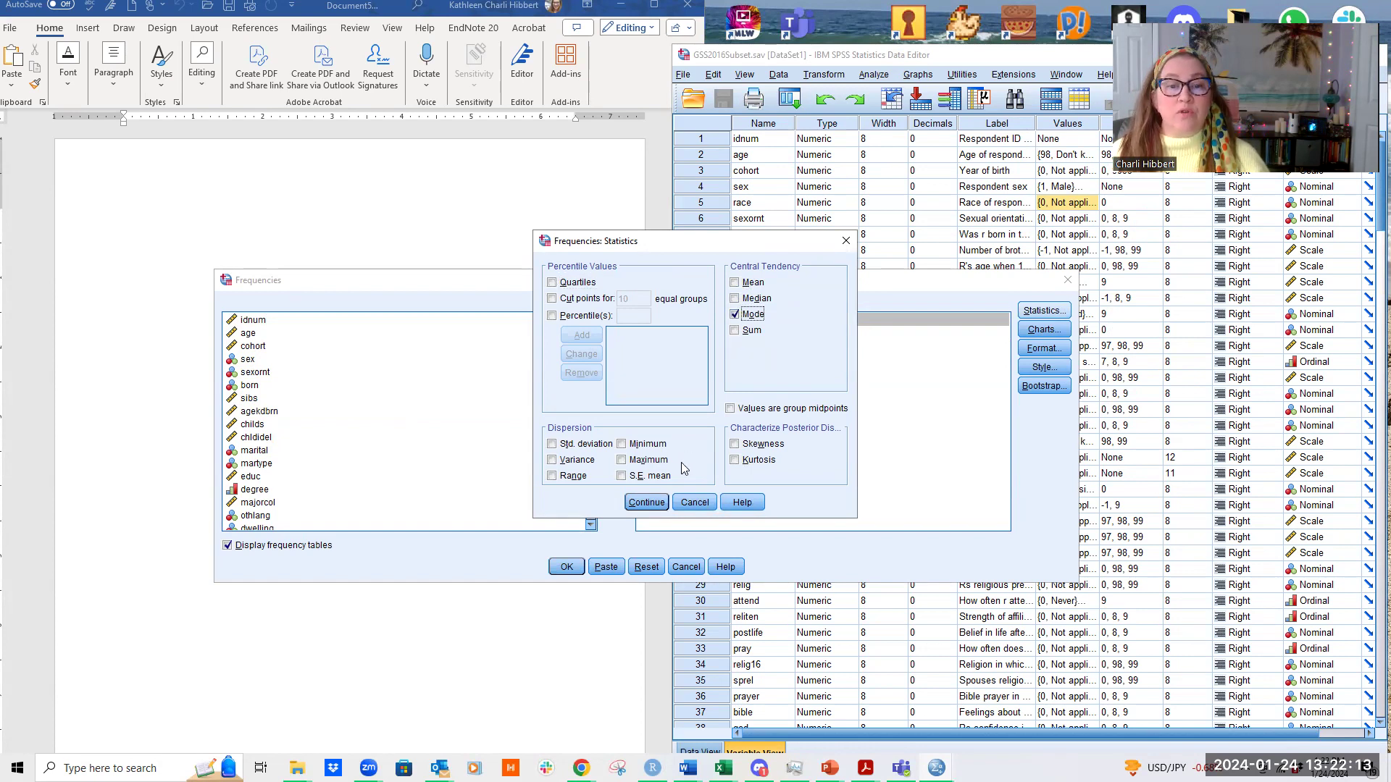
{"action": "left_click", "coordinate": [645, 503]}
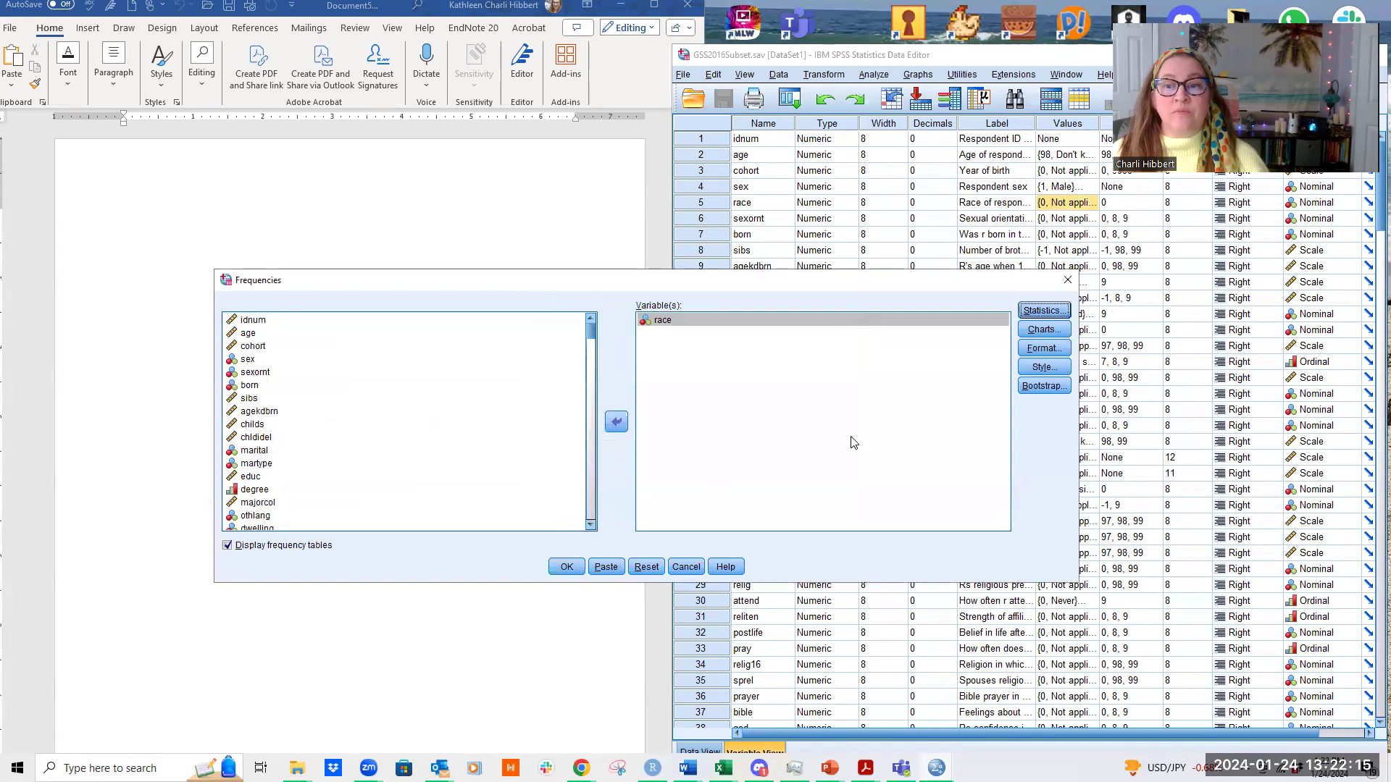
- Choose bar charts of frequencies as the chart output
{"action": "left_click", "coordinate": [1041, 331]}
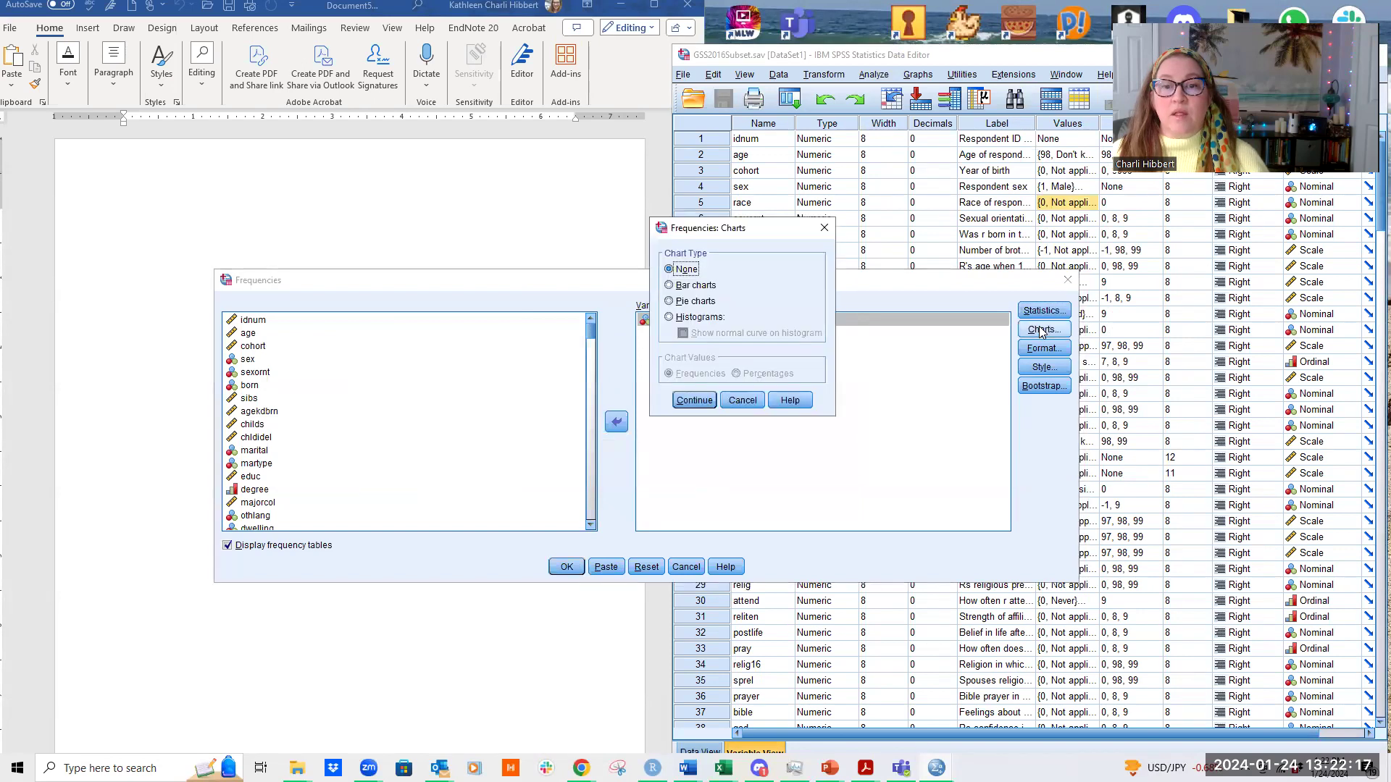
{"action": "left_click", "coordinate": [669, 285]}
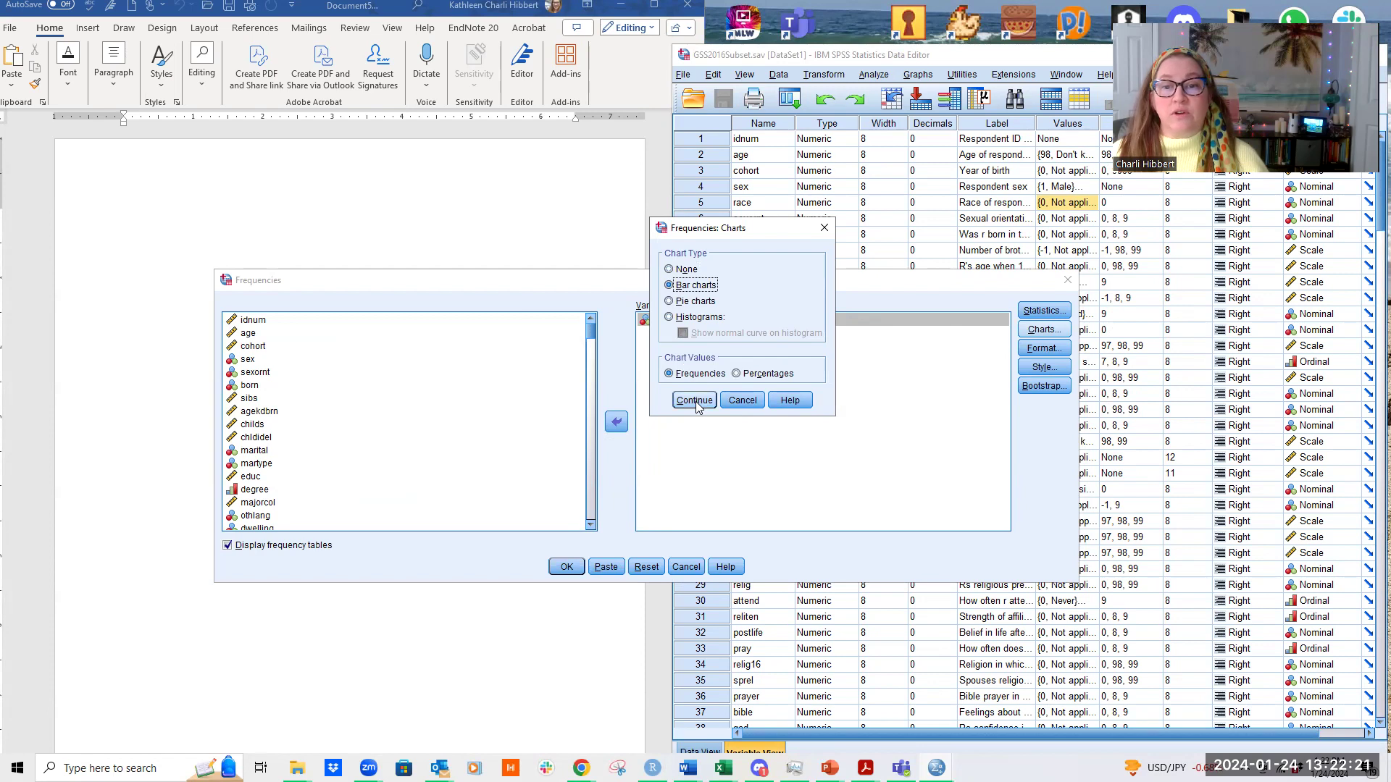
{"action": "left_click", "coordinate": [694, 401]}
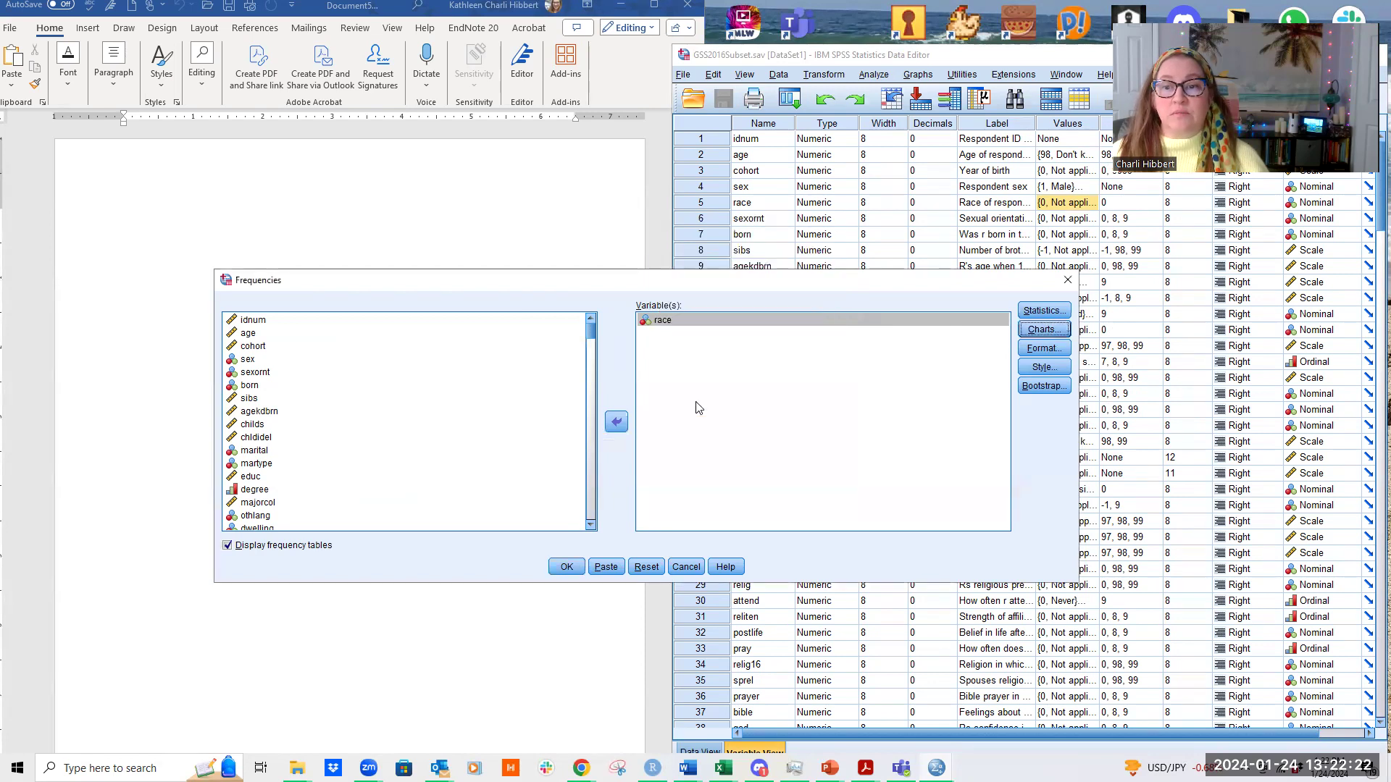
- Run the race Frequencies analysis and select the resulting Race of respondent table in the Viewer
{"action": "left_click", "coordinate": [567, 566]}
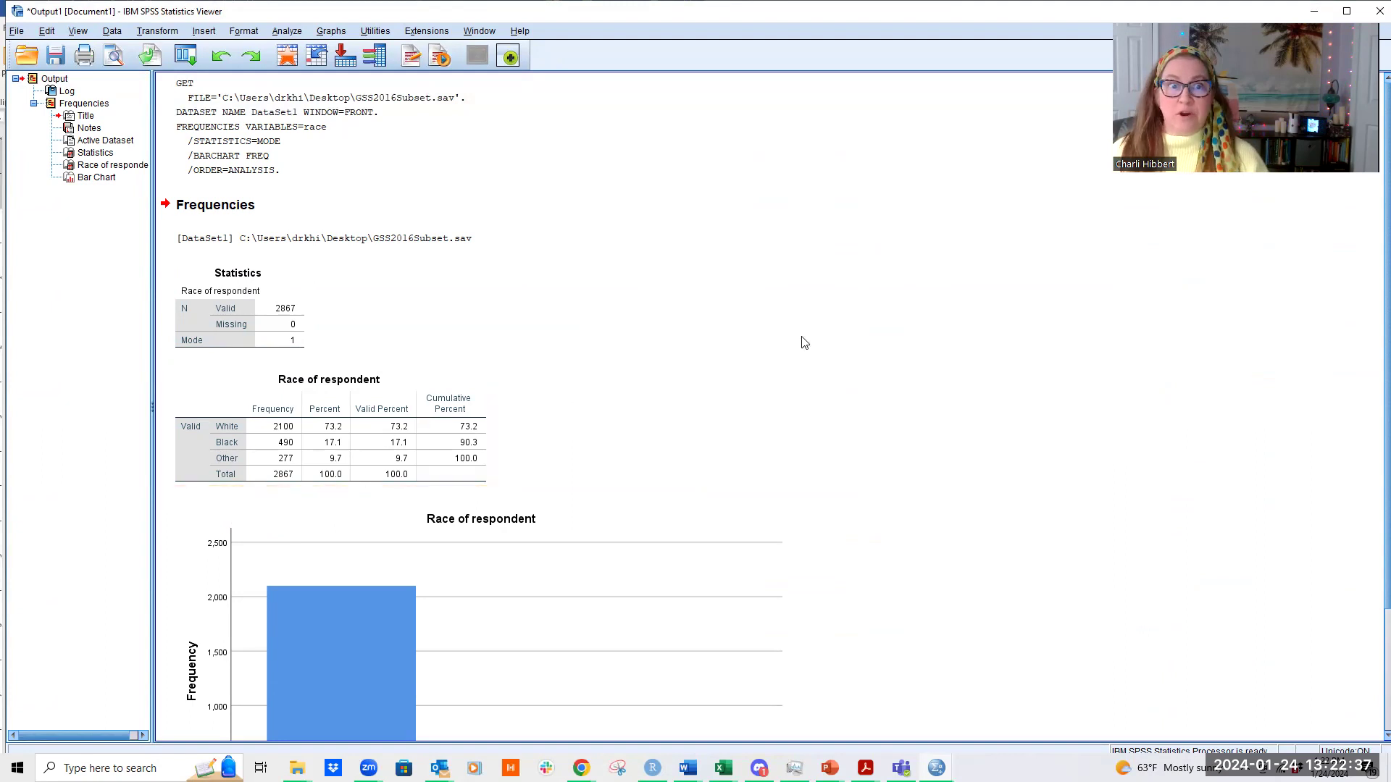
{"action": "scroll", "coordinate": [802, 340], "scroll_direction": "down", "scroll_amount": 3}
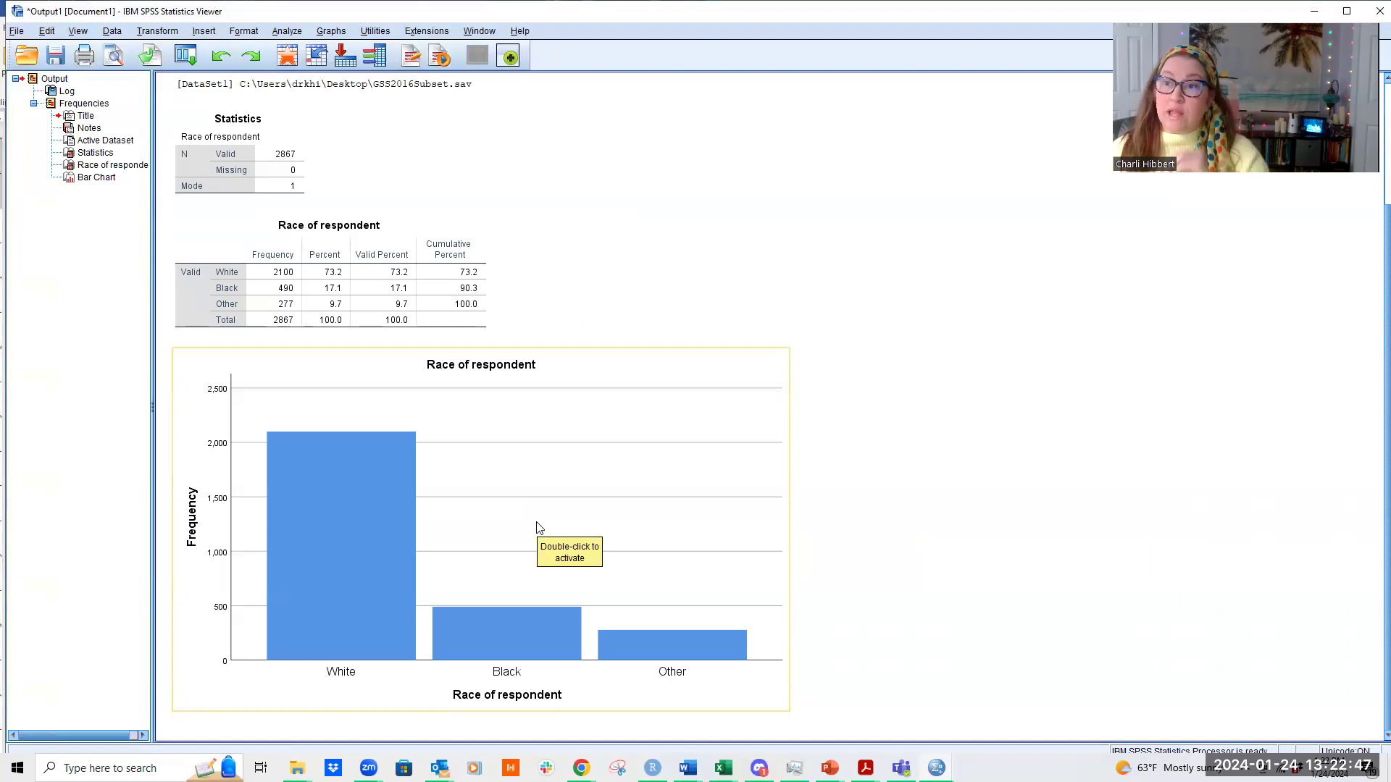
{"action": "left_click", "coordinate": [362, 268]}
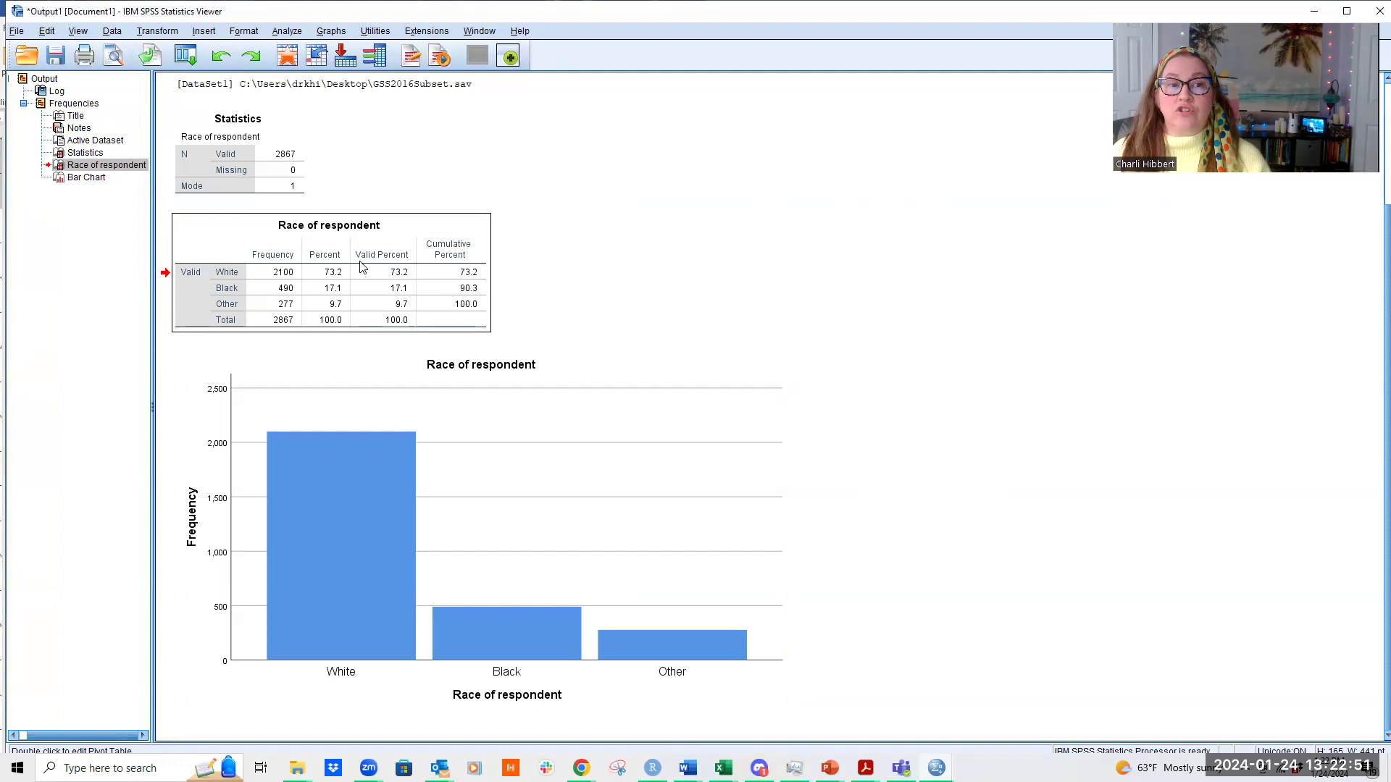
- Copy the Race of respondent table and shrink the output window to reveal Word
{"action": "right_click", "coordinate": [363, 268]}
{"action": "left_click", "coordinate": [386, 283]}
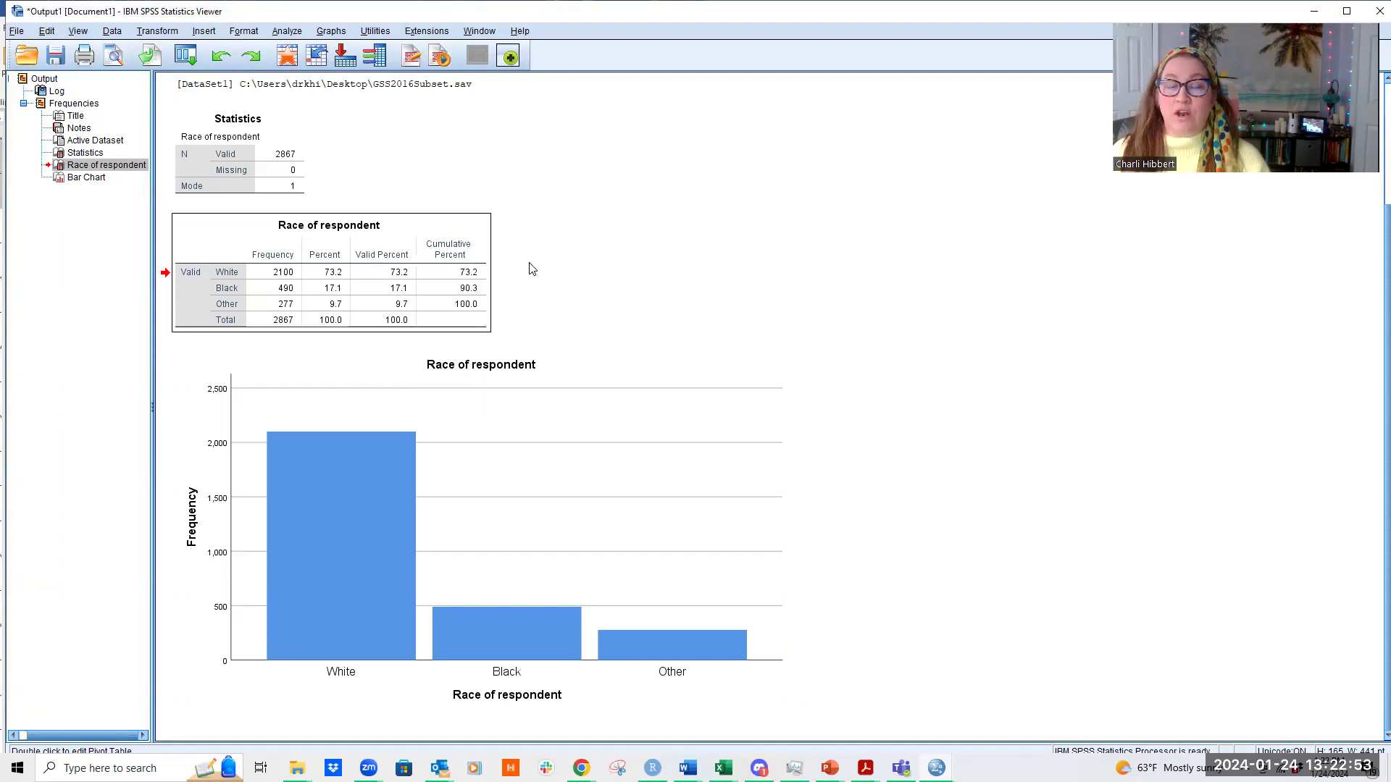
{"action": "double_click", "coordinate": [924, 11]}
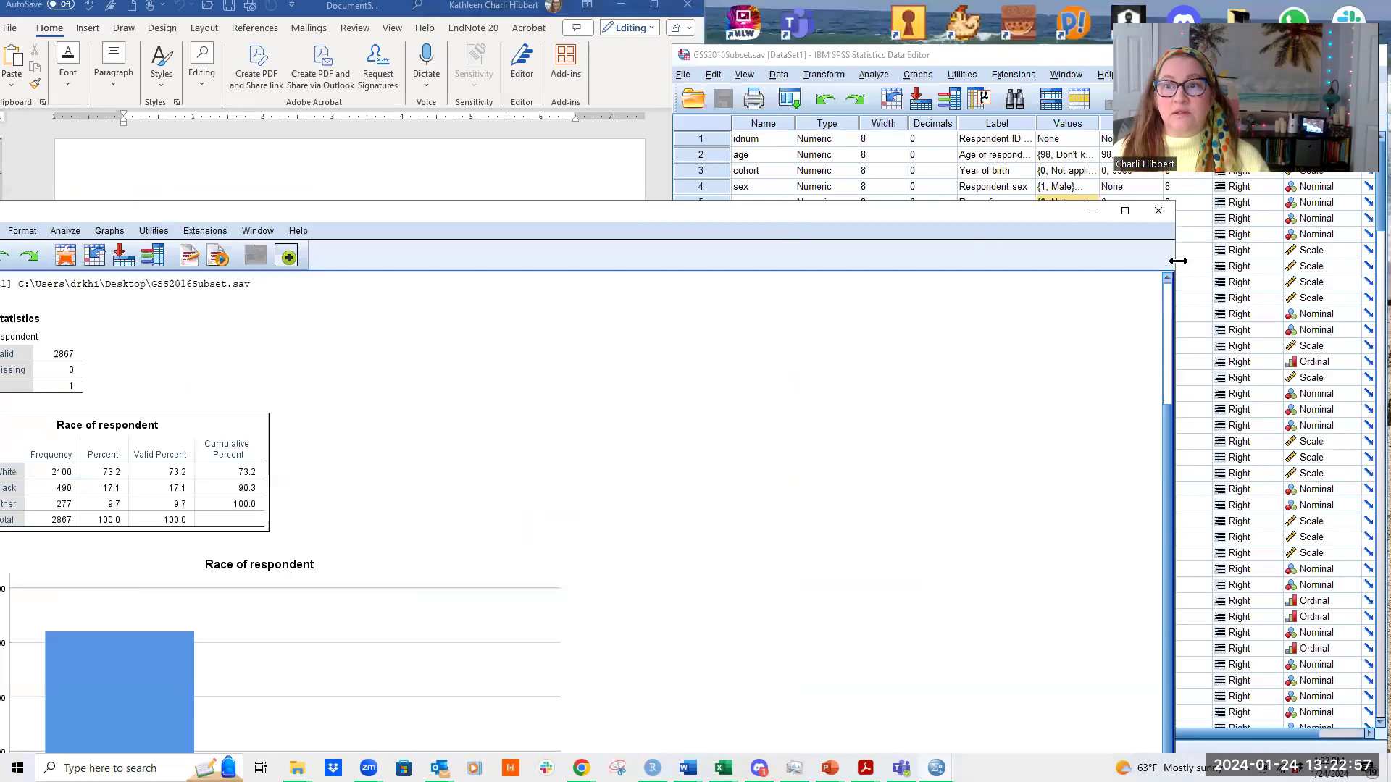
{"action": "left_click_drag", "start_coordinate": [1178, 260], "coordinate": [323, 261]}
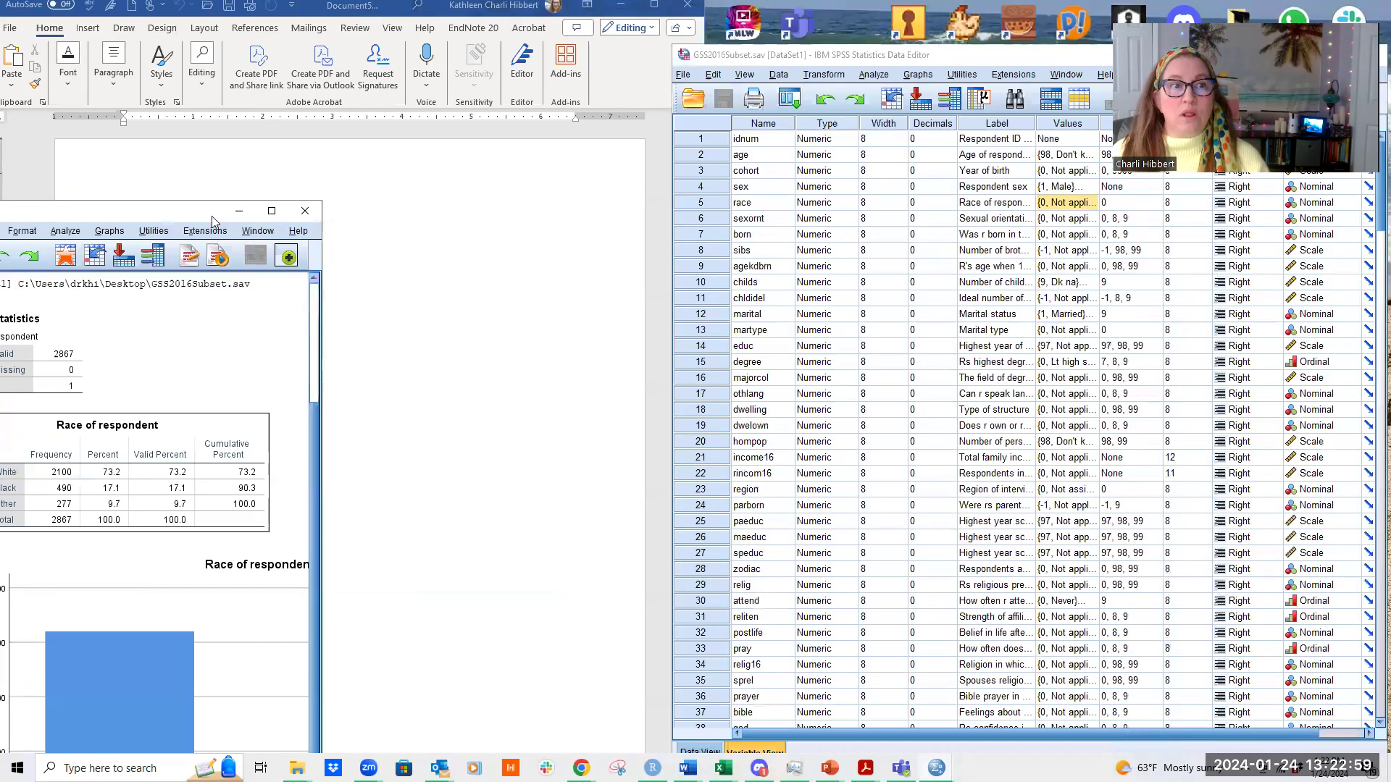
{"action": "left_click_drag", "start_coordinate": [186, 213], "coordinate": [1254, 122]}
- Paste the frequency table into the Word document after a blank line
{"action": "left_click", "coordinate": [168, 244]}
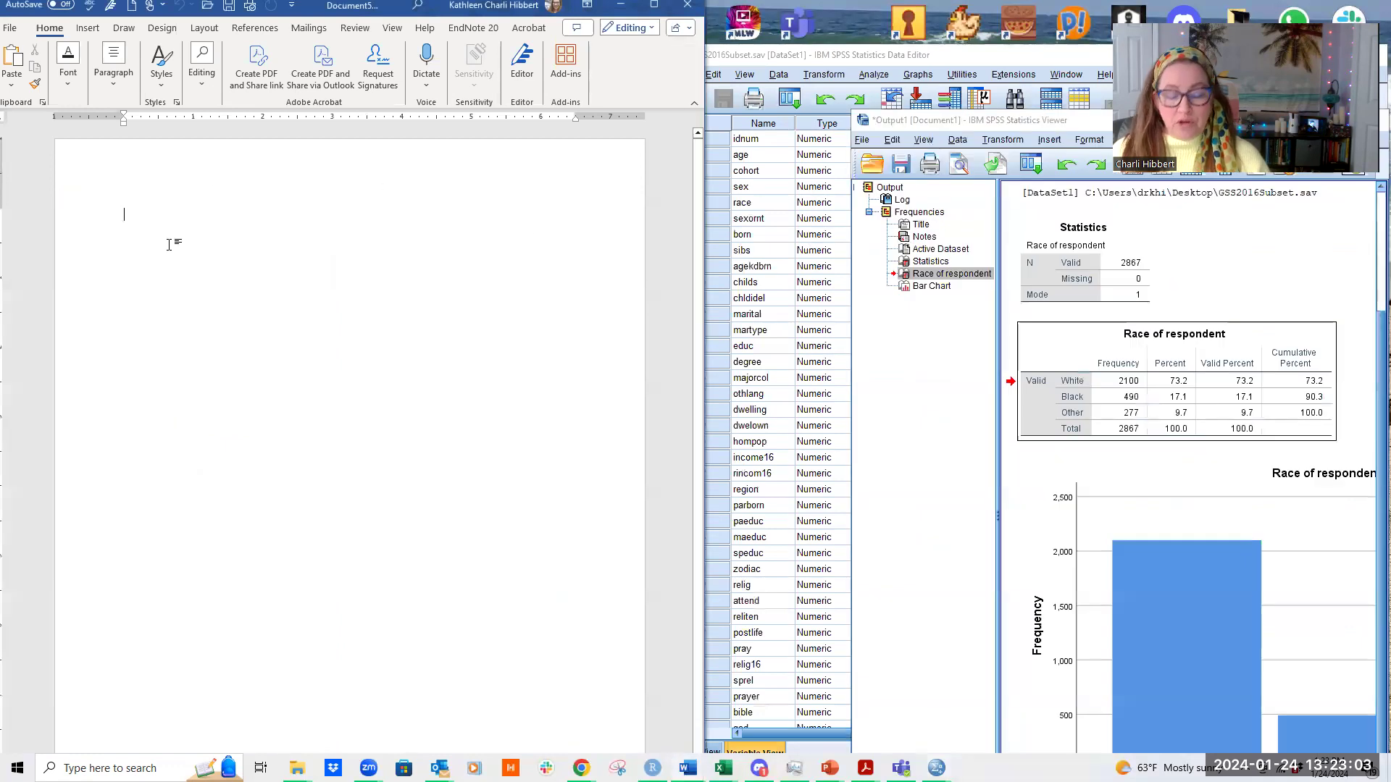
{"action": "key", "text": "Return"}
{"action": "key", "text": "Return"}
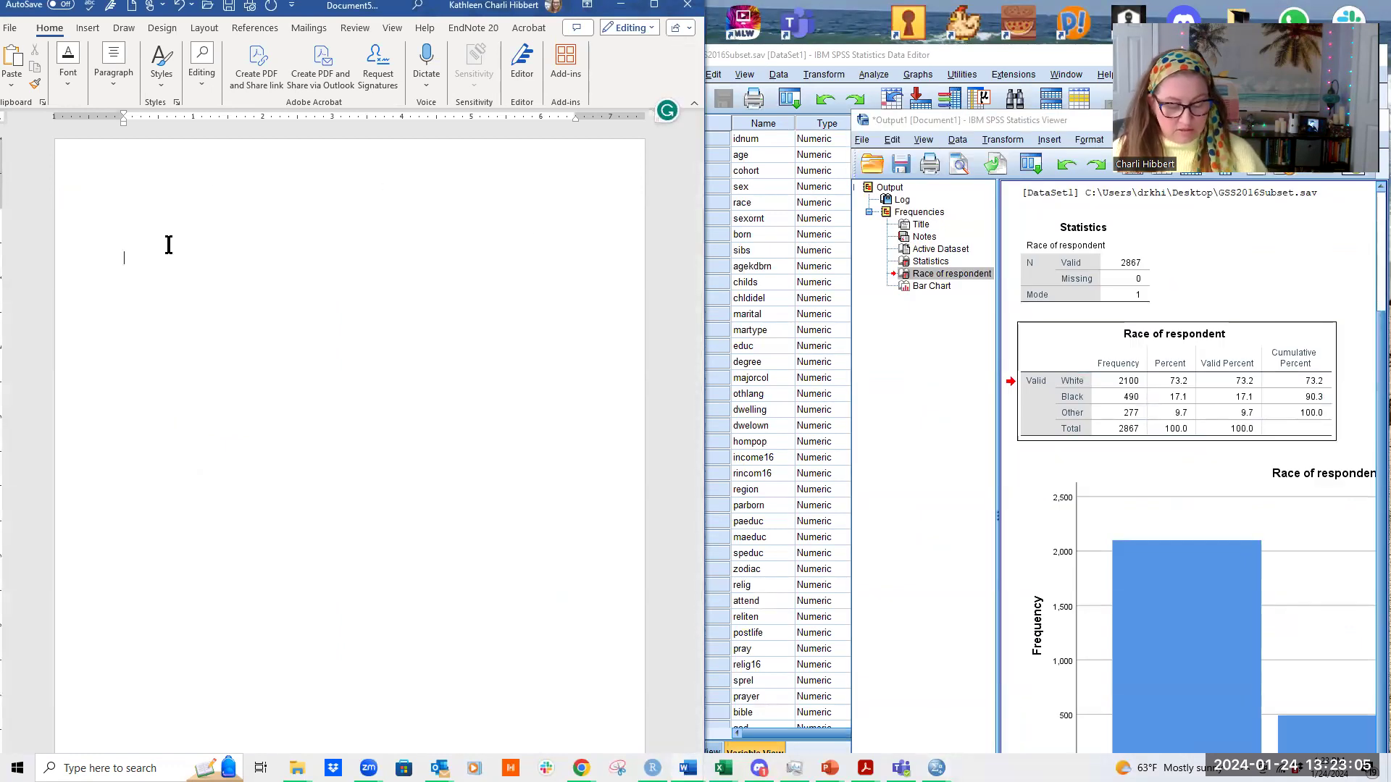
{"action": "key", "text": "ctrl+v"}
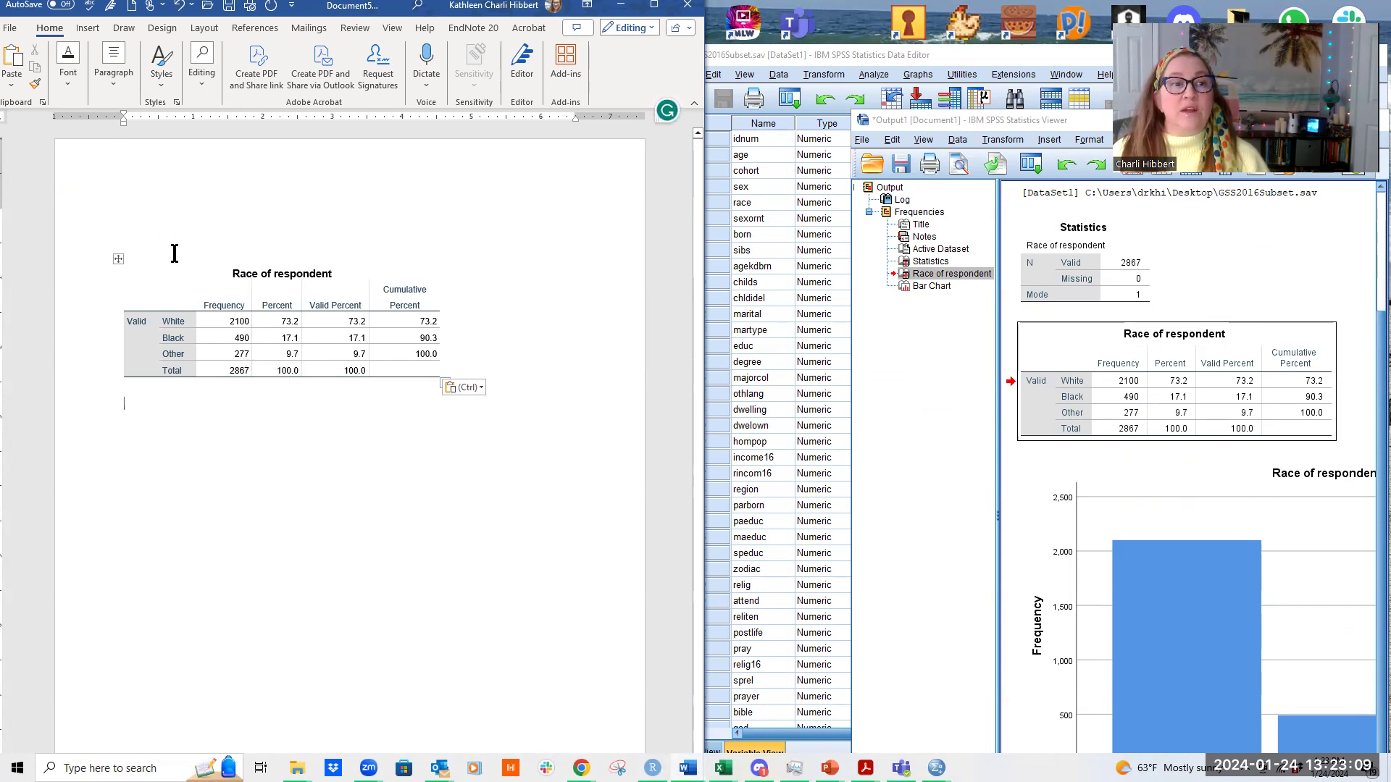
- Set the whole pasted table's text highlight colour to No Color
{"action": "left_click_drag", "start_coordinate": [237, 273], "coordinate": [365, 421]}
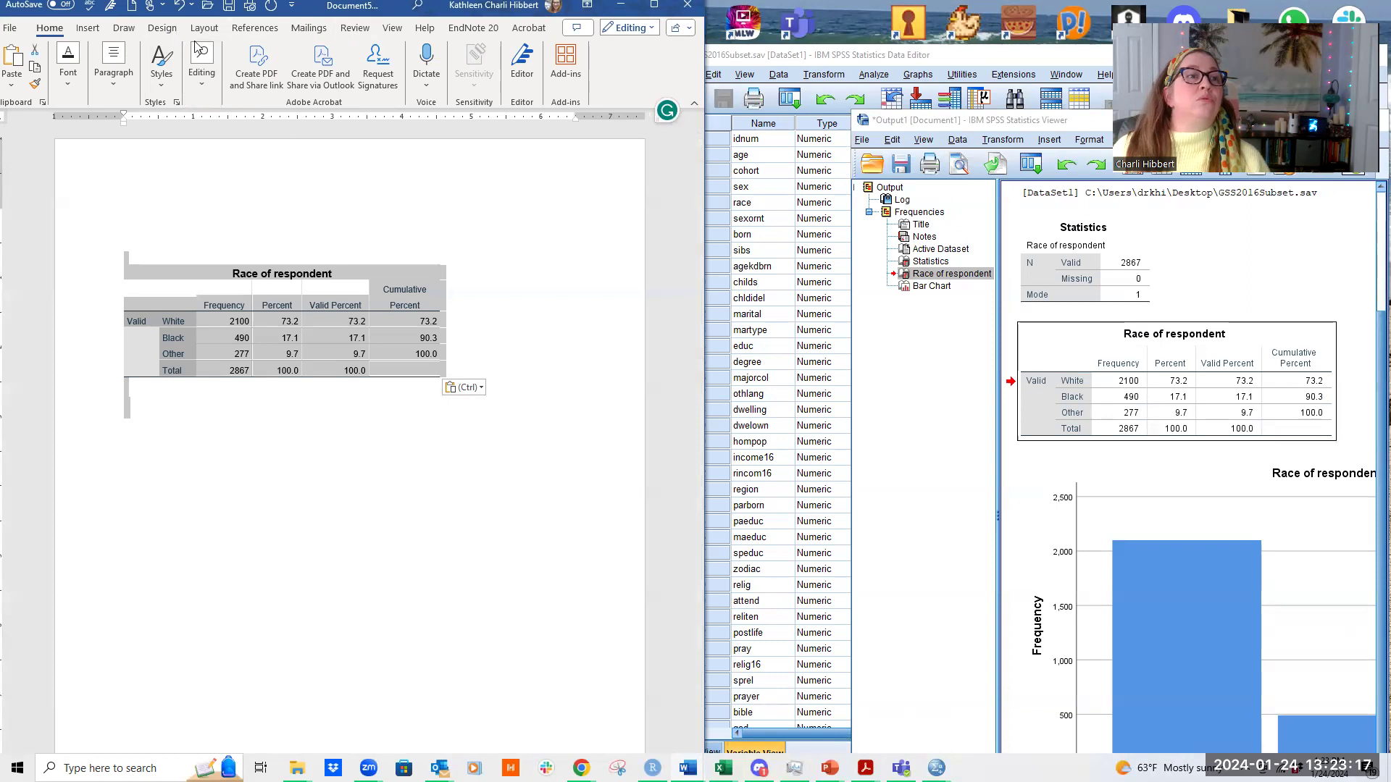
{"action": "left_click", "coordinate": [67, 76]}
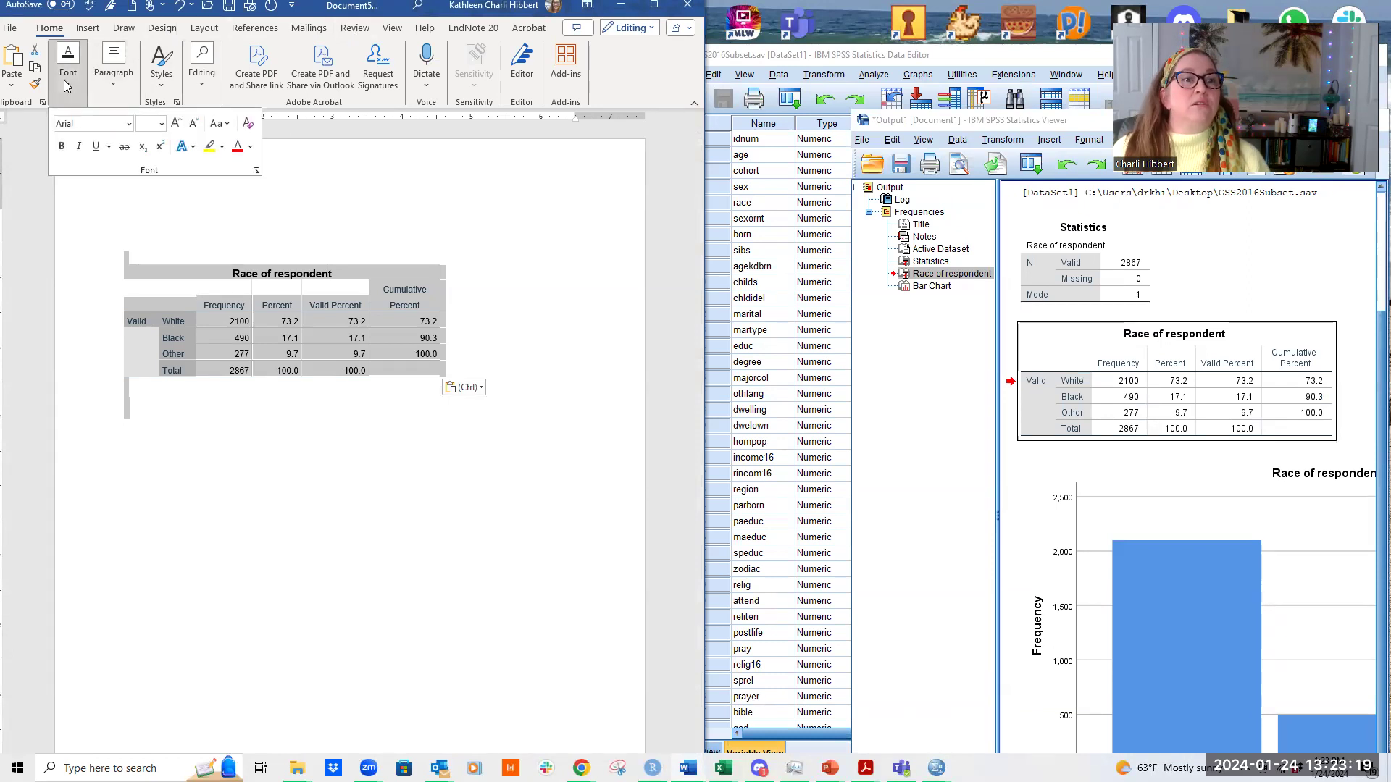
{"action": "left_click", "coordinate": [222, 147]}
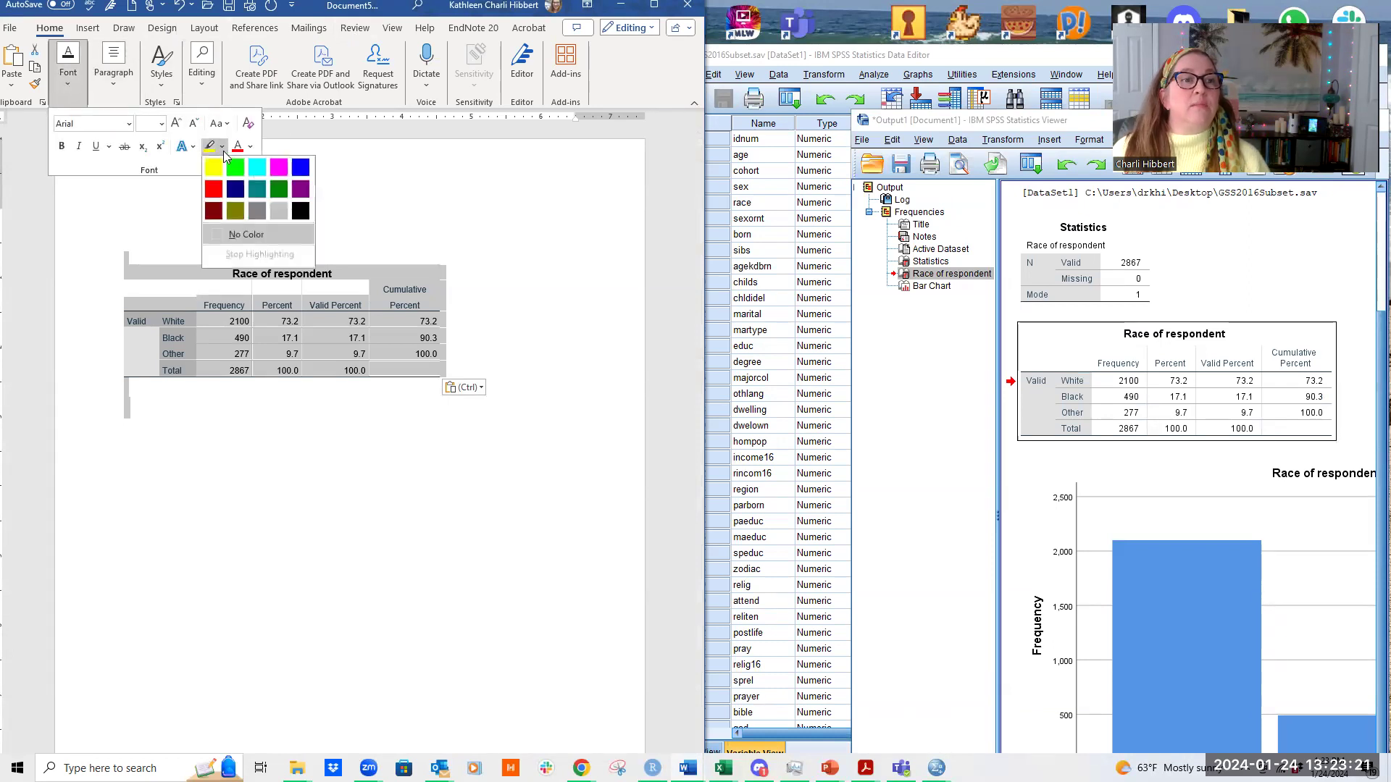
{"action": "left_click", "coordinate": [215, 236]}
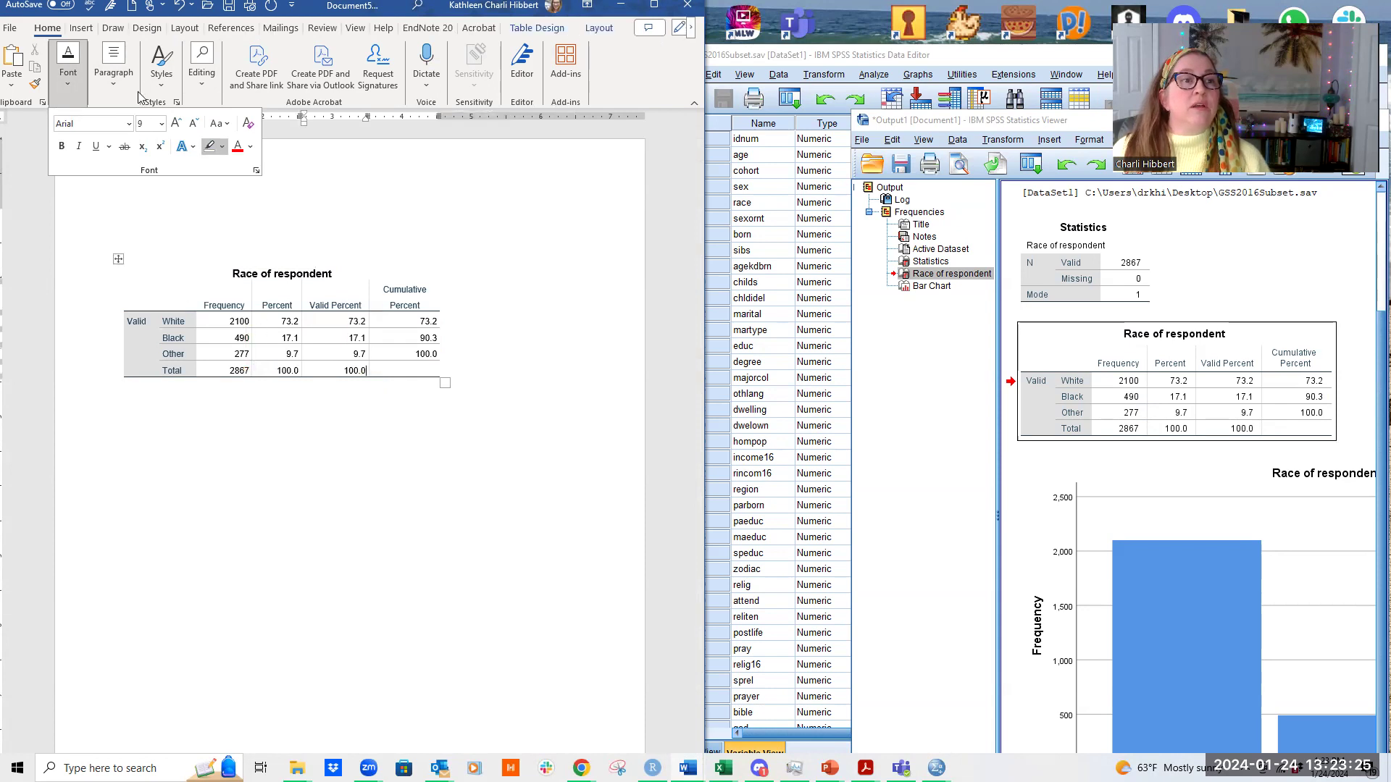
{"action": "left_click", "coordinate": [326, 193]}
{"action": "left_click", "coordinate": [113, 87]}
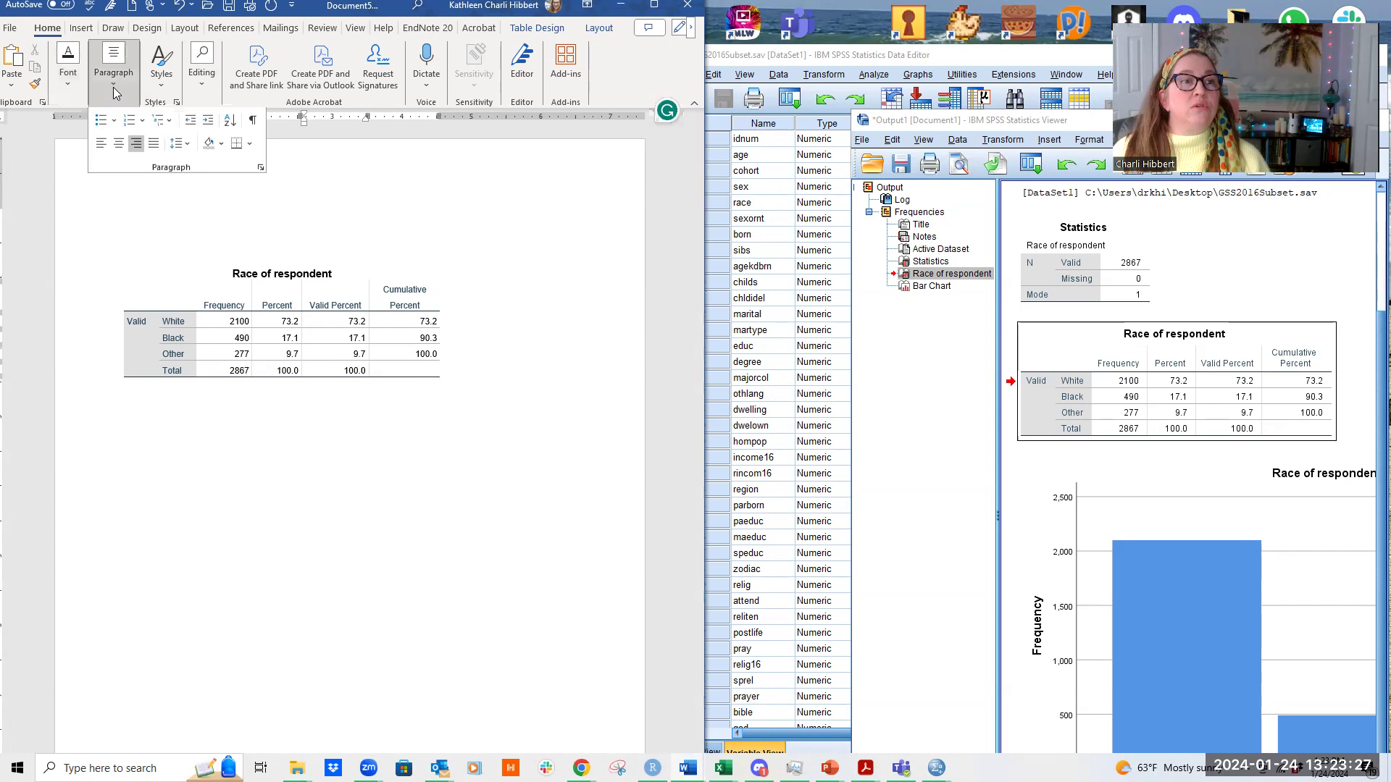
{"action": "left_click", "coordinate": [222, 148]}
{"action": "left_click", "coordinate": [222, 148]}
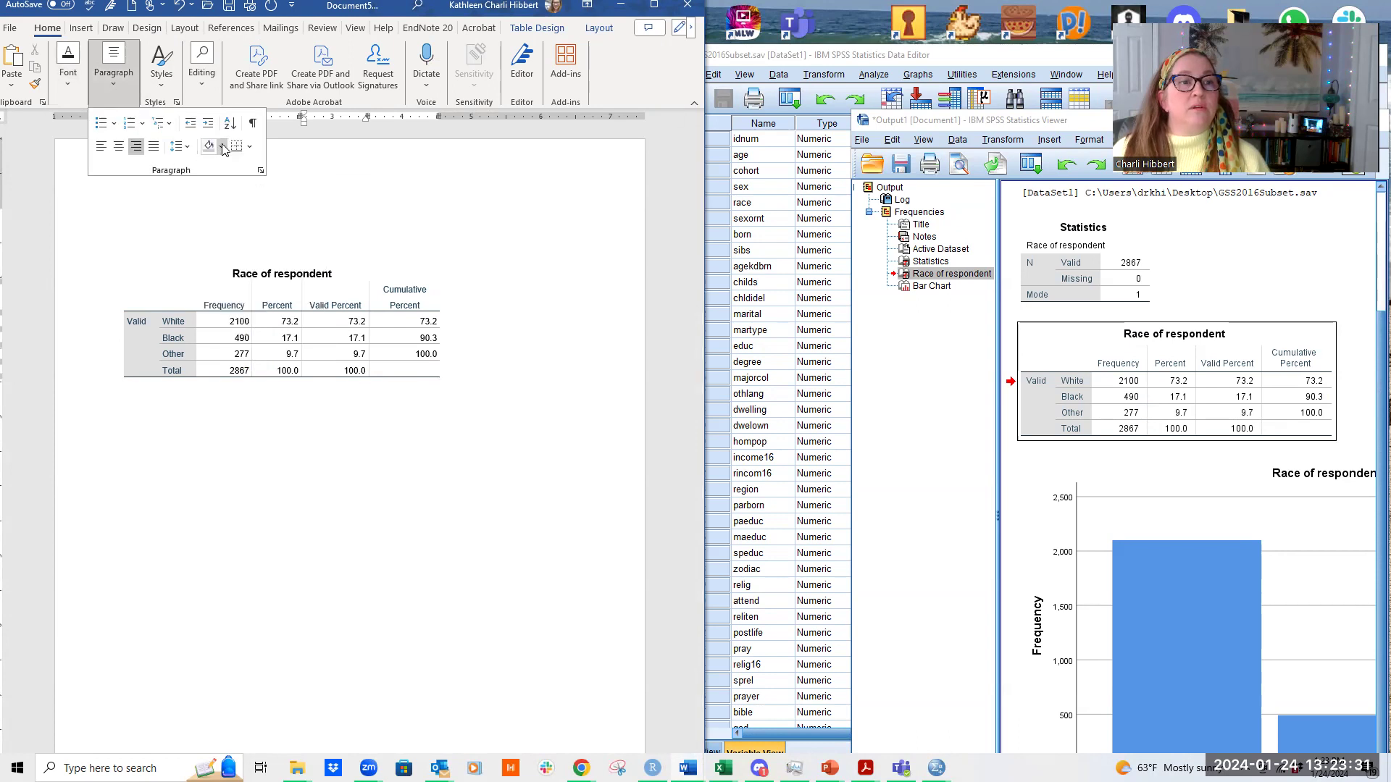
{"action": "left_click", "coordinate": [125, 245]}
- Paste the clipboard below the table, then clear shading from the whole table
{"action": "left_click", "coordinate": [126, 245]}
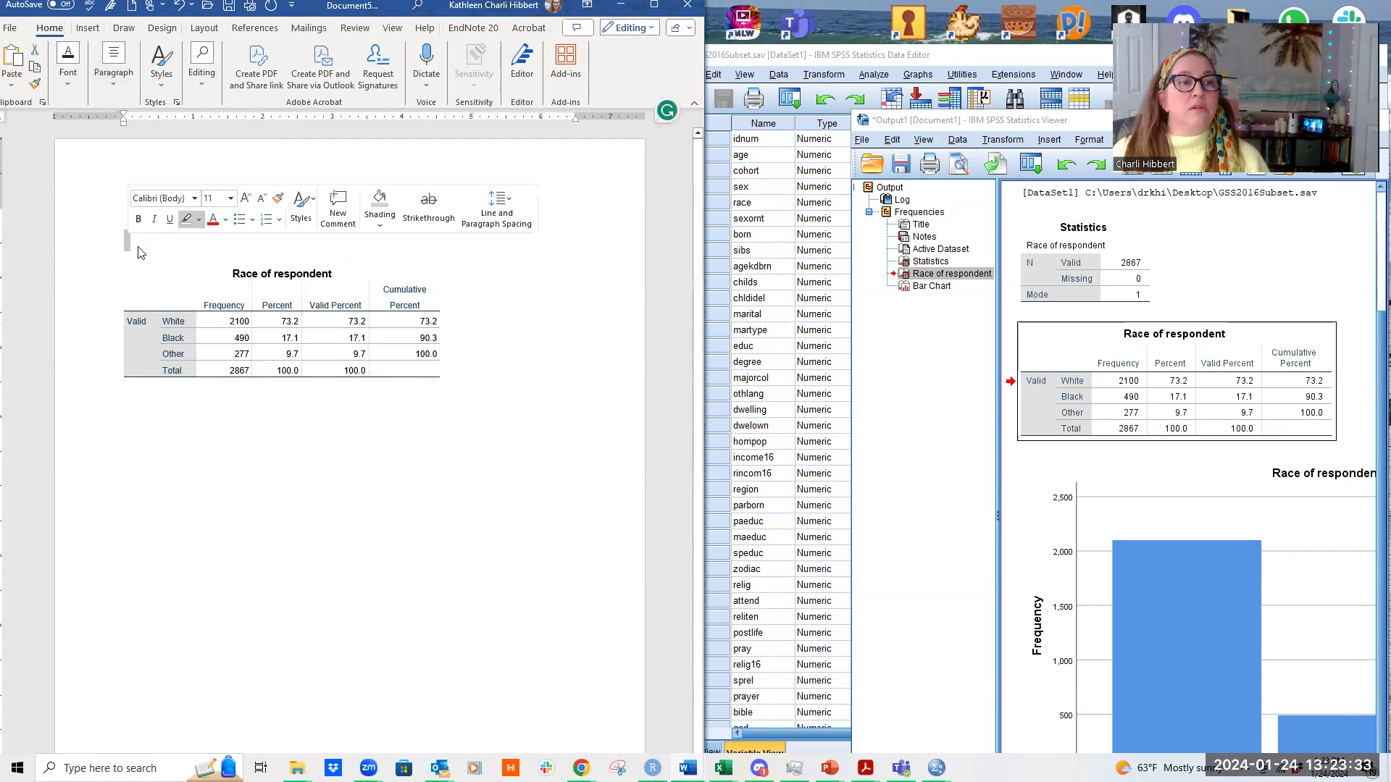
{"action": "left_click", "coordinate": [288, 443]}
{"action": "key", "text": "ctrl+v"}
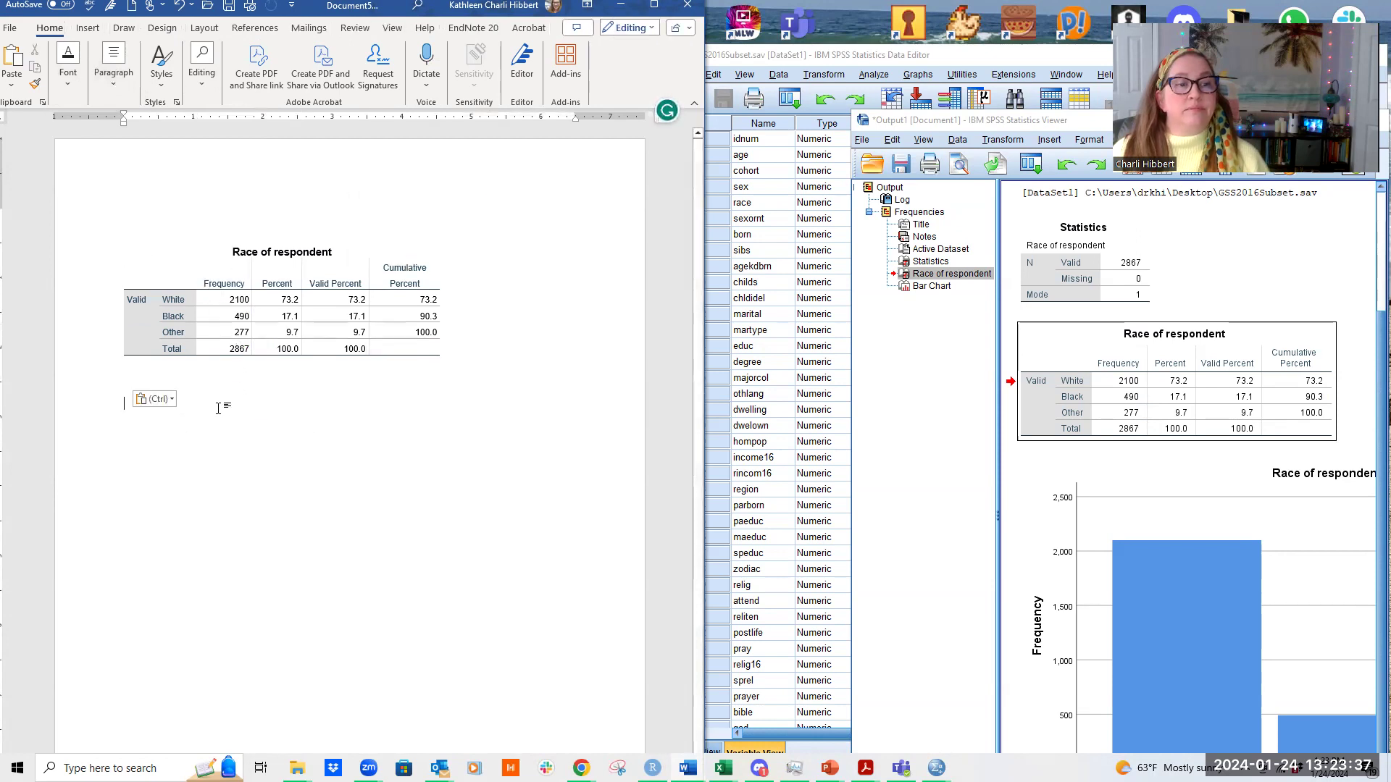
{"action": "left_click_drag", "start_coordinate": [164, 232], "coordinate": [273, 463]}
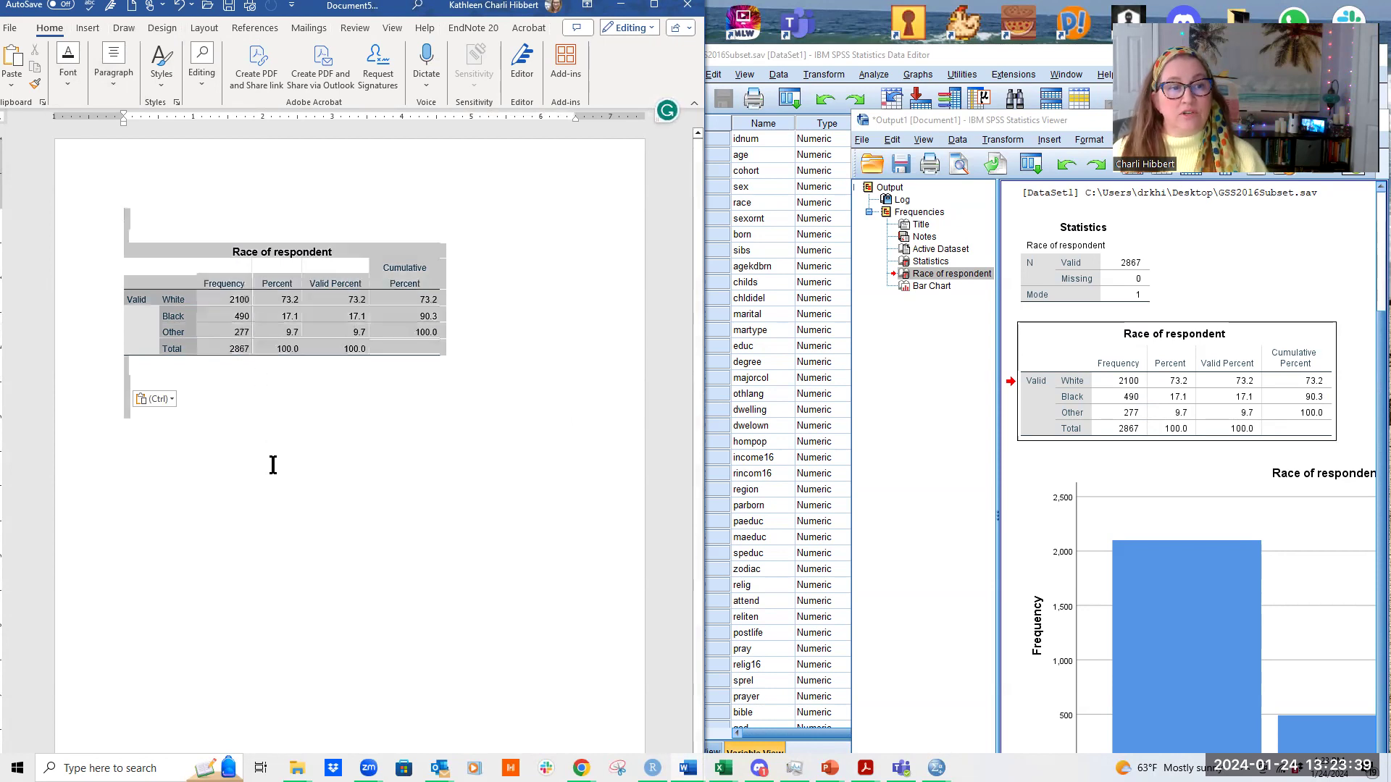
{"action": "left_click", "coordinate": [117, 86]}
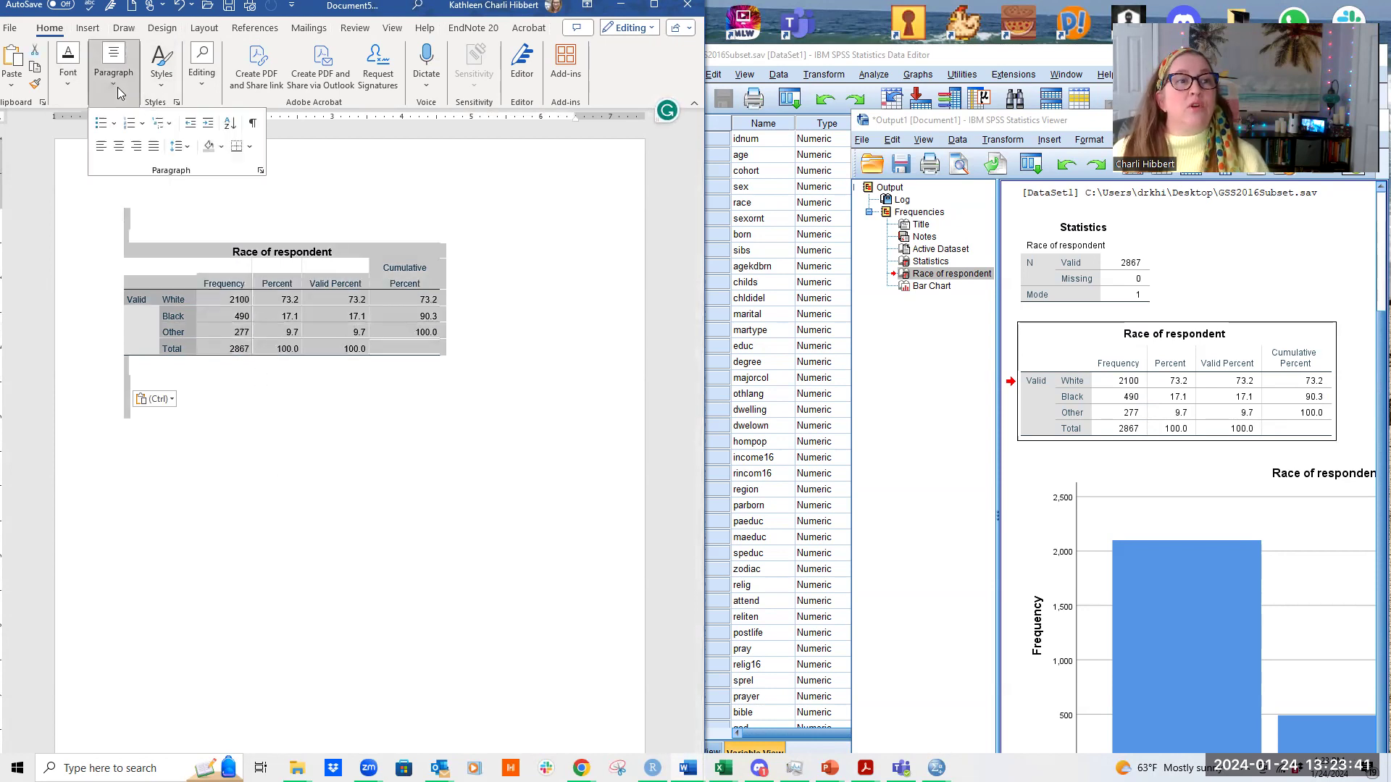
{"action": "left_click", "coordinate": [221, 147]}
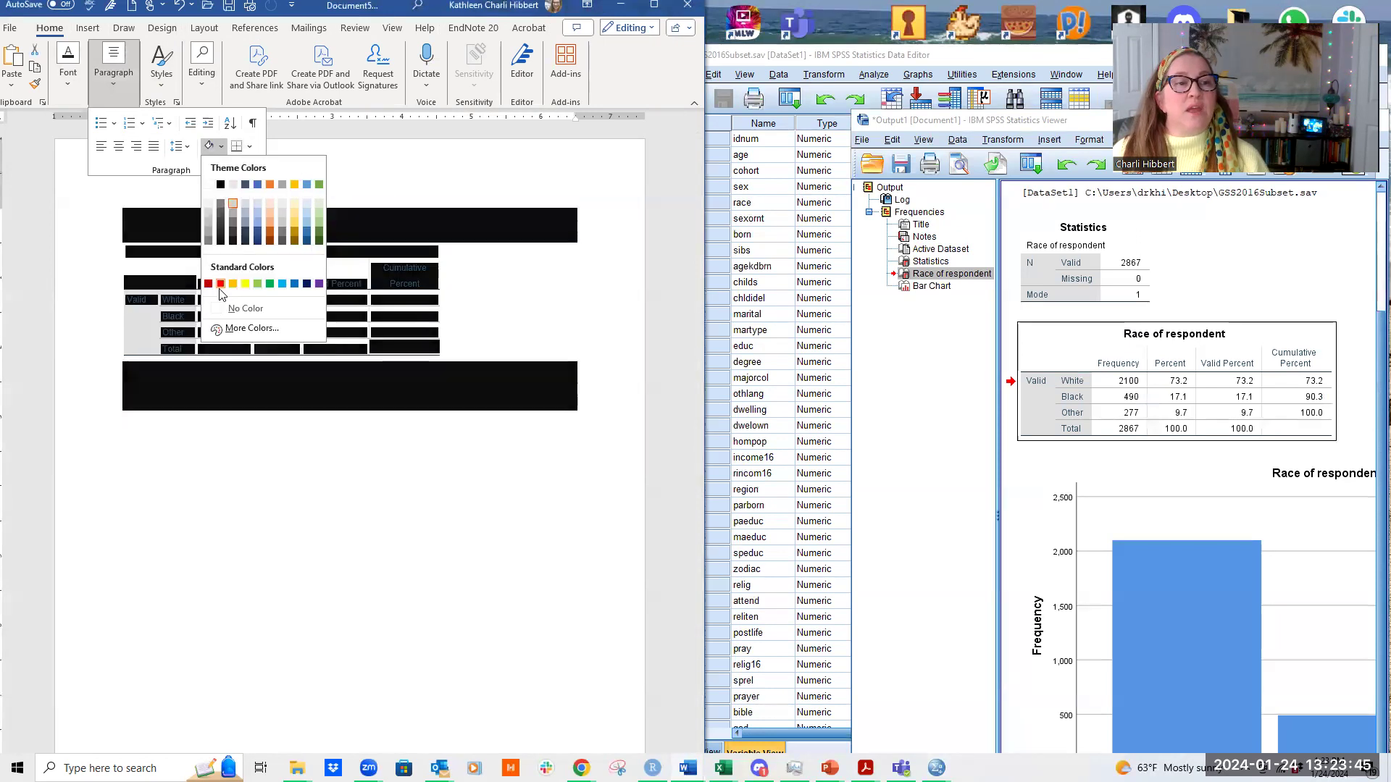
{"action": "left_click", "coordinate": [218, 307]}
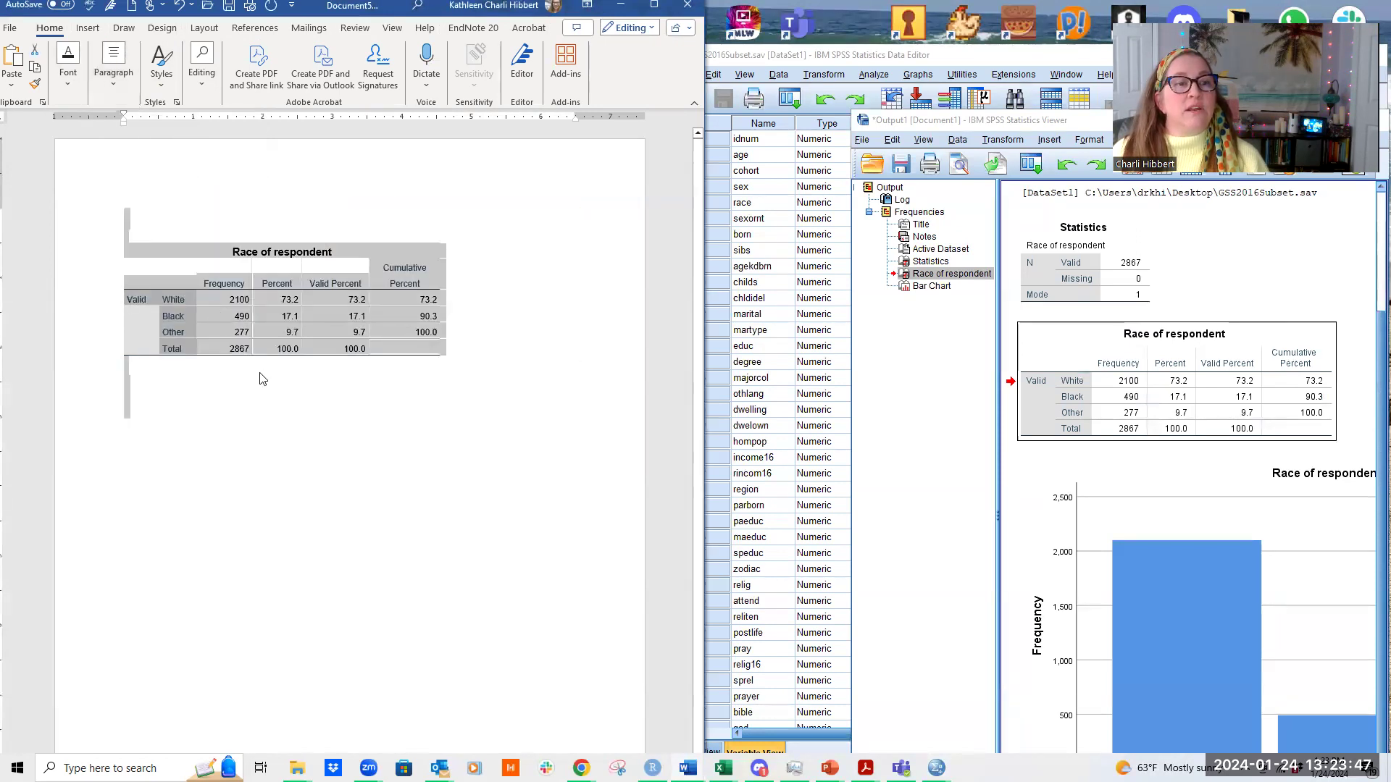
- Clear the grey shading from the Valid through Total label cells
{"action": "left_click", "coordinate": [234, 316]}
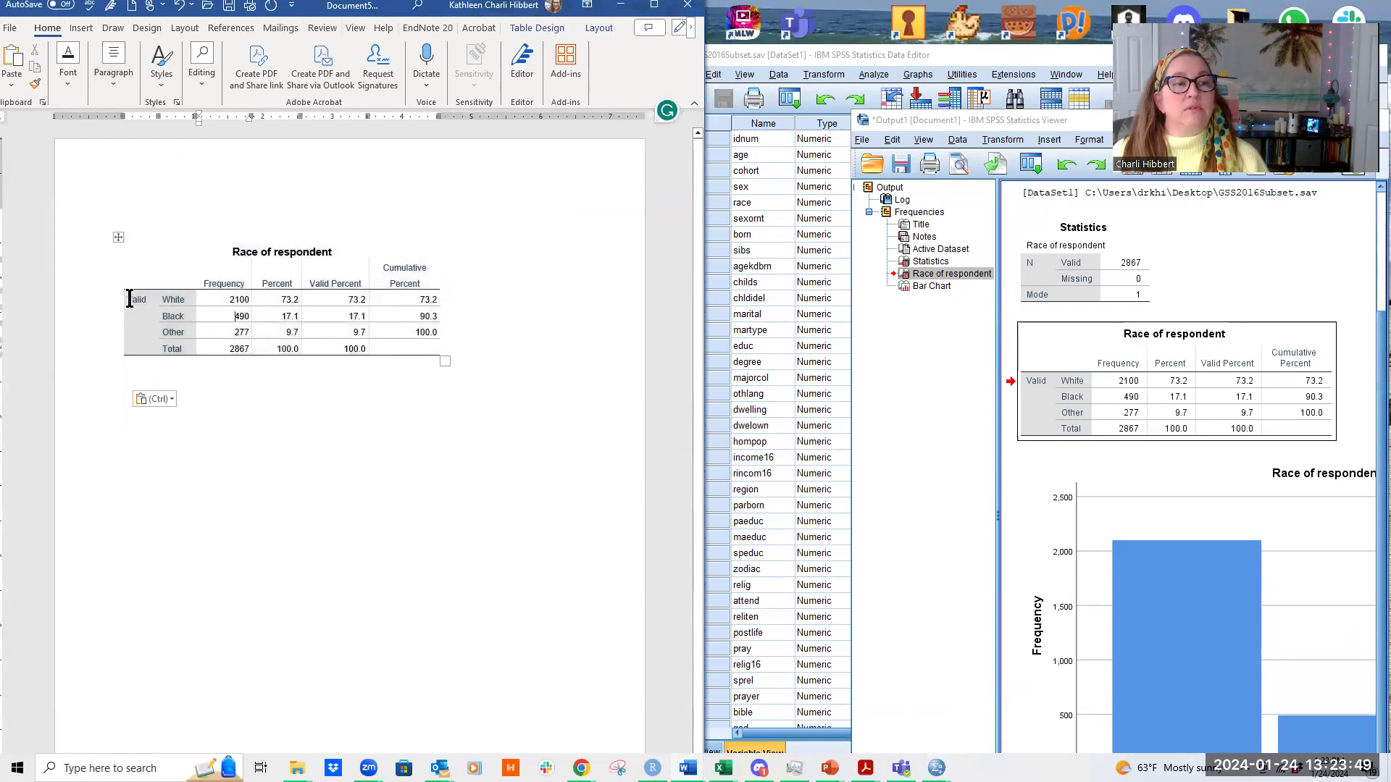
{"action": "left_click_drag", "start_coordinate": [131, 299], "coordinate": [168, 349]}
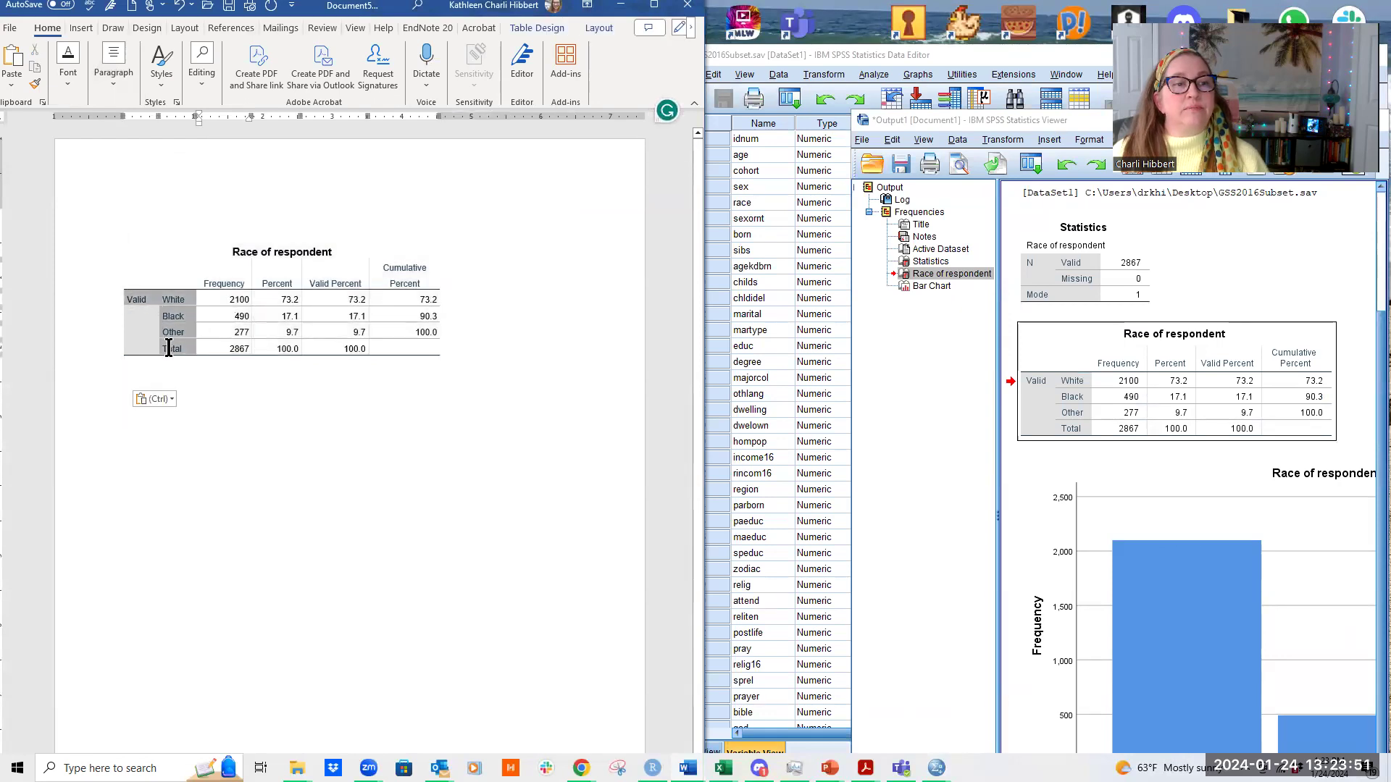
{"action": "left_click", "coordinate": [226, 326]}
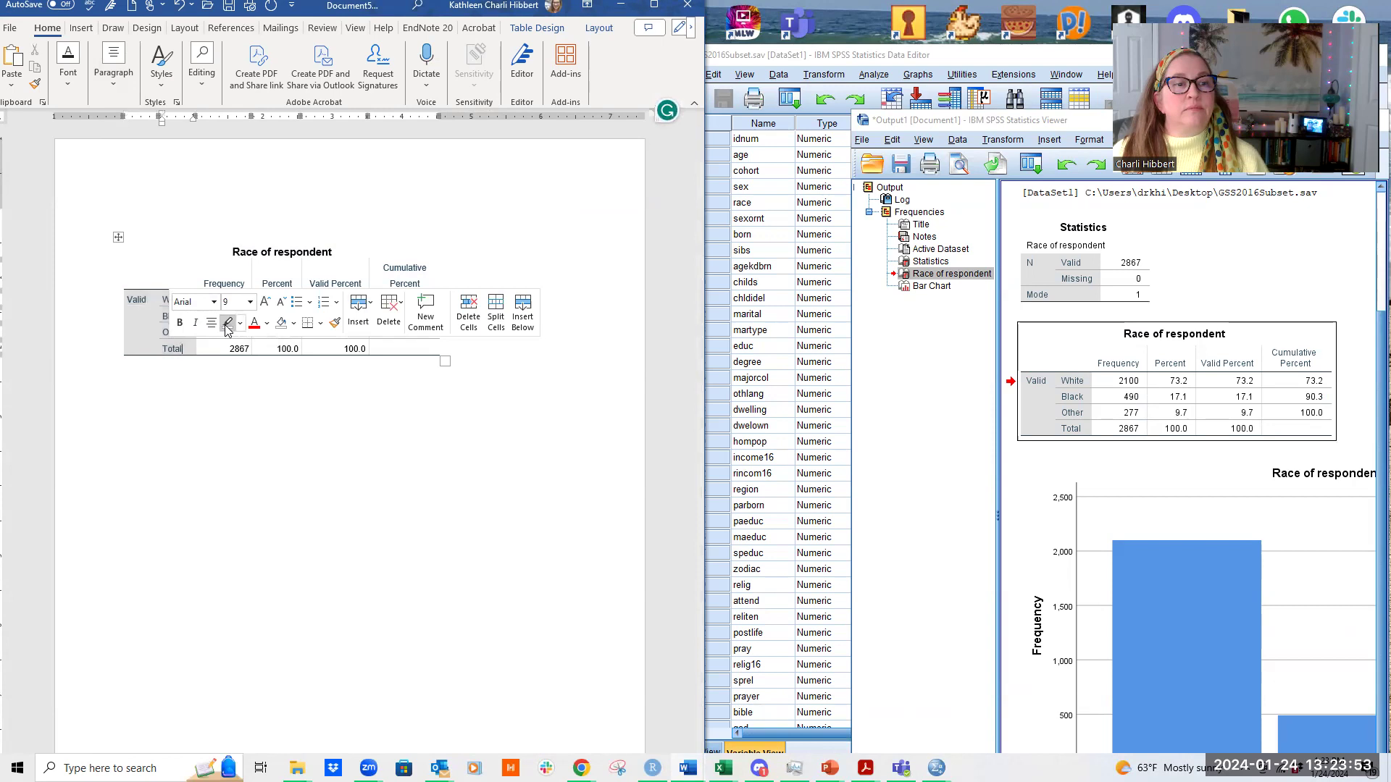
{"action": "left_click", "coordinate": [280, 324]}
- Remove the remaining shading from the Other, White and Valid label cells
{"action": "left_click_drag", "start_coordinate": [199, 384], "coordinate": [132, 276]}
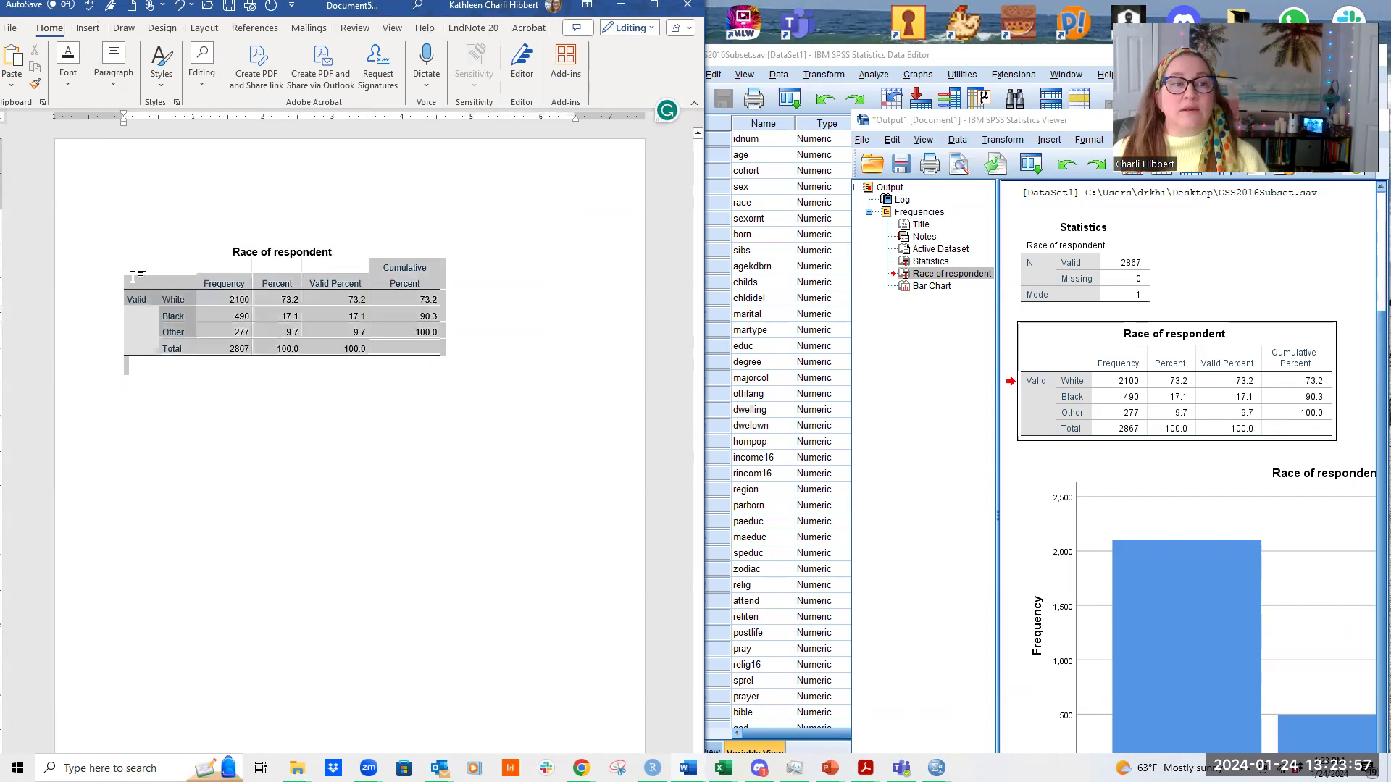
{"action": "left_click", "coordinate": [109, 94]}
{"action": "left_click", "coordinate": [221, 146]}
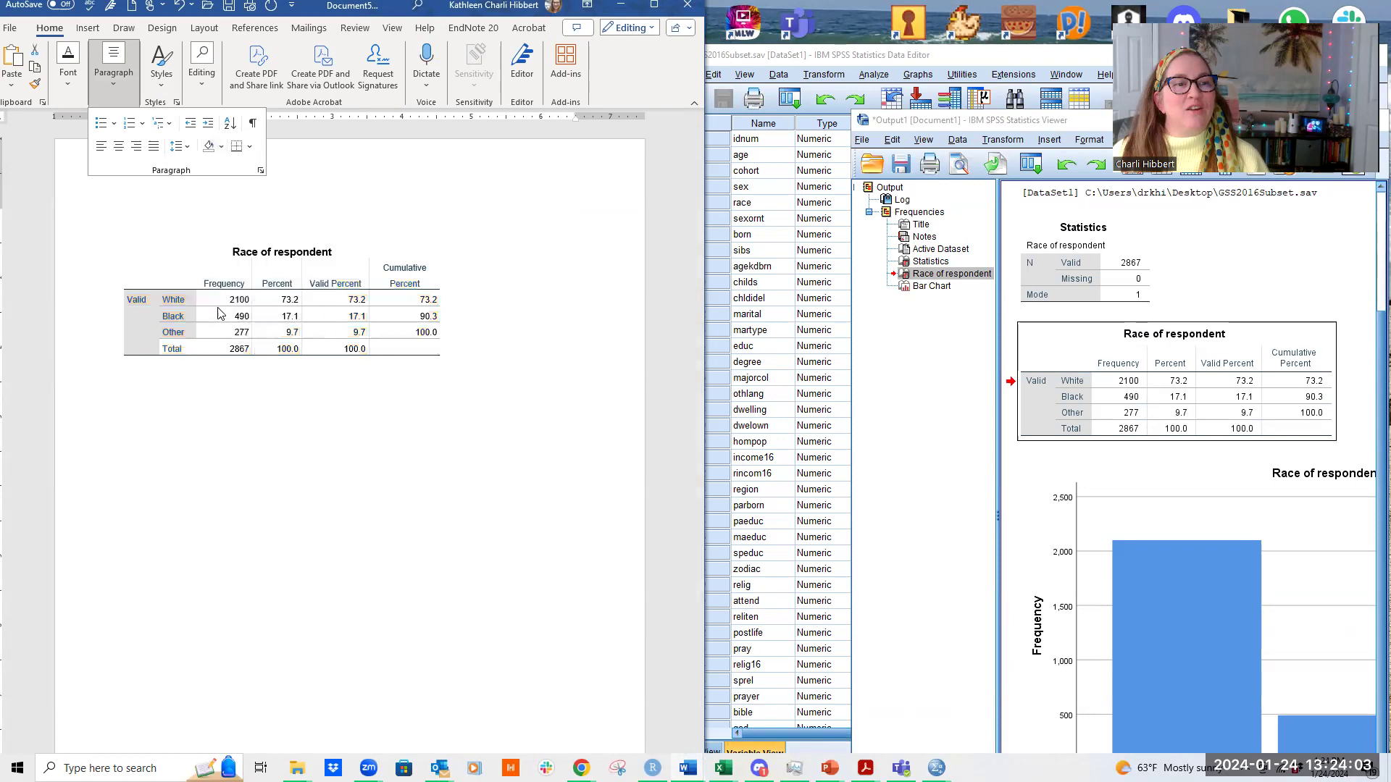
{"action": "left_click", "coordinate": [180, 333]}
{"action": "double_click", "coordinate": [176, 332]}
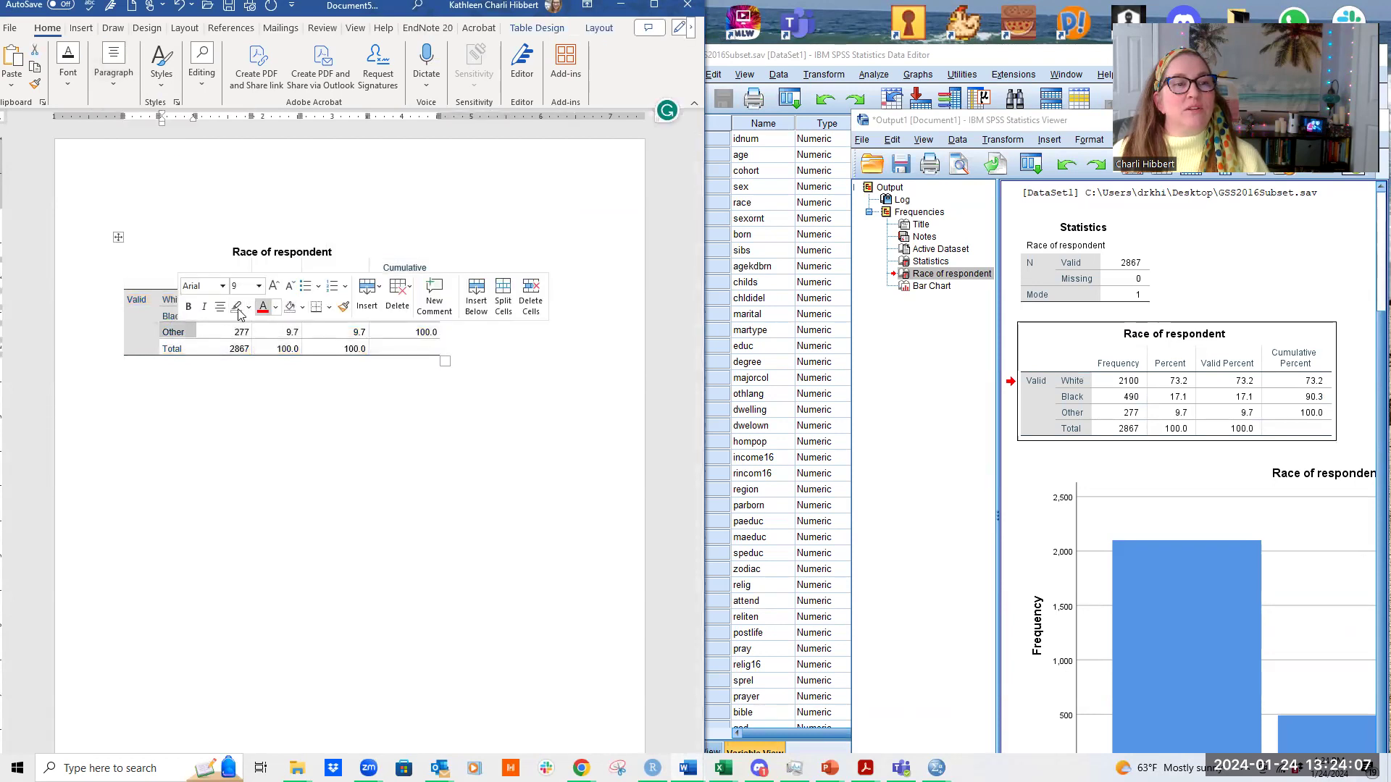
{"action": "left_click", "coordinate": [171, 322]}
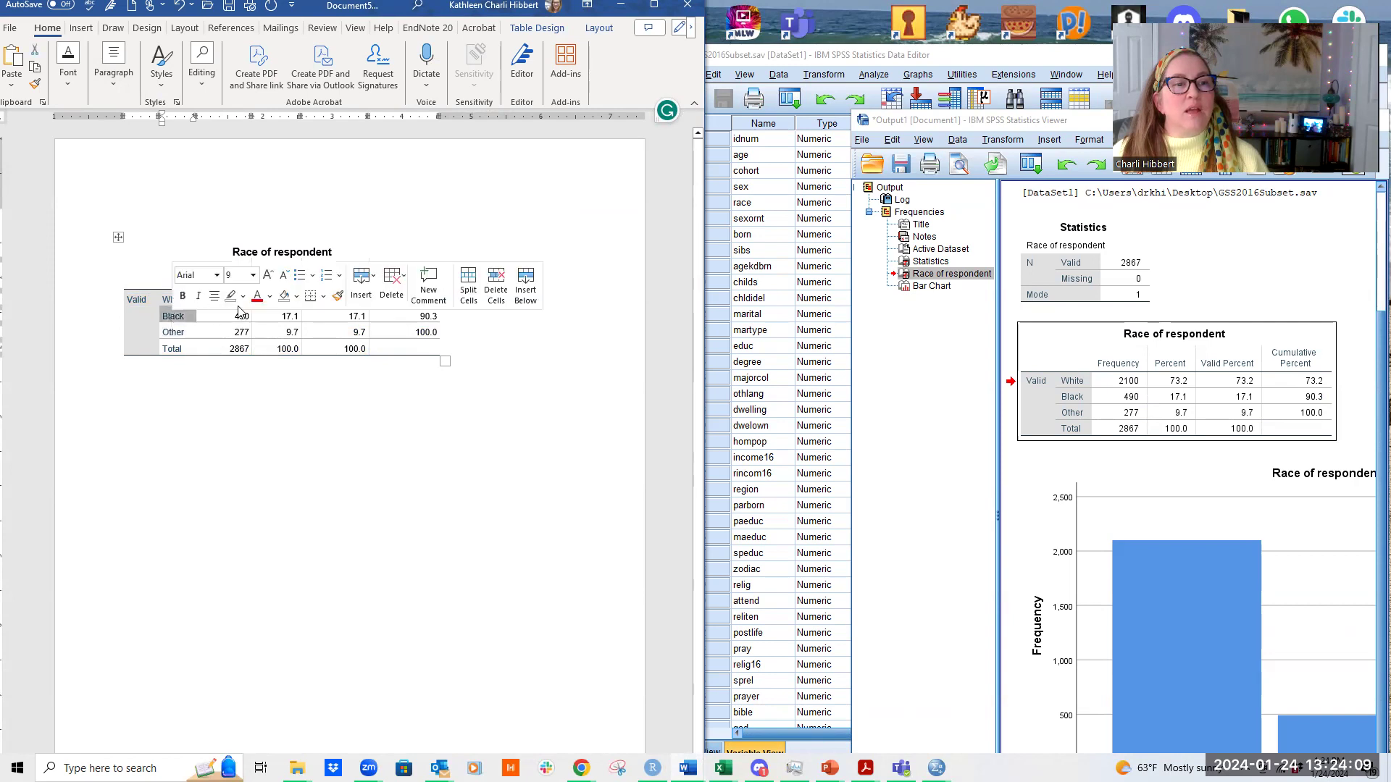
{"action": "left_click", "coordinate": [161, 299]}
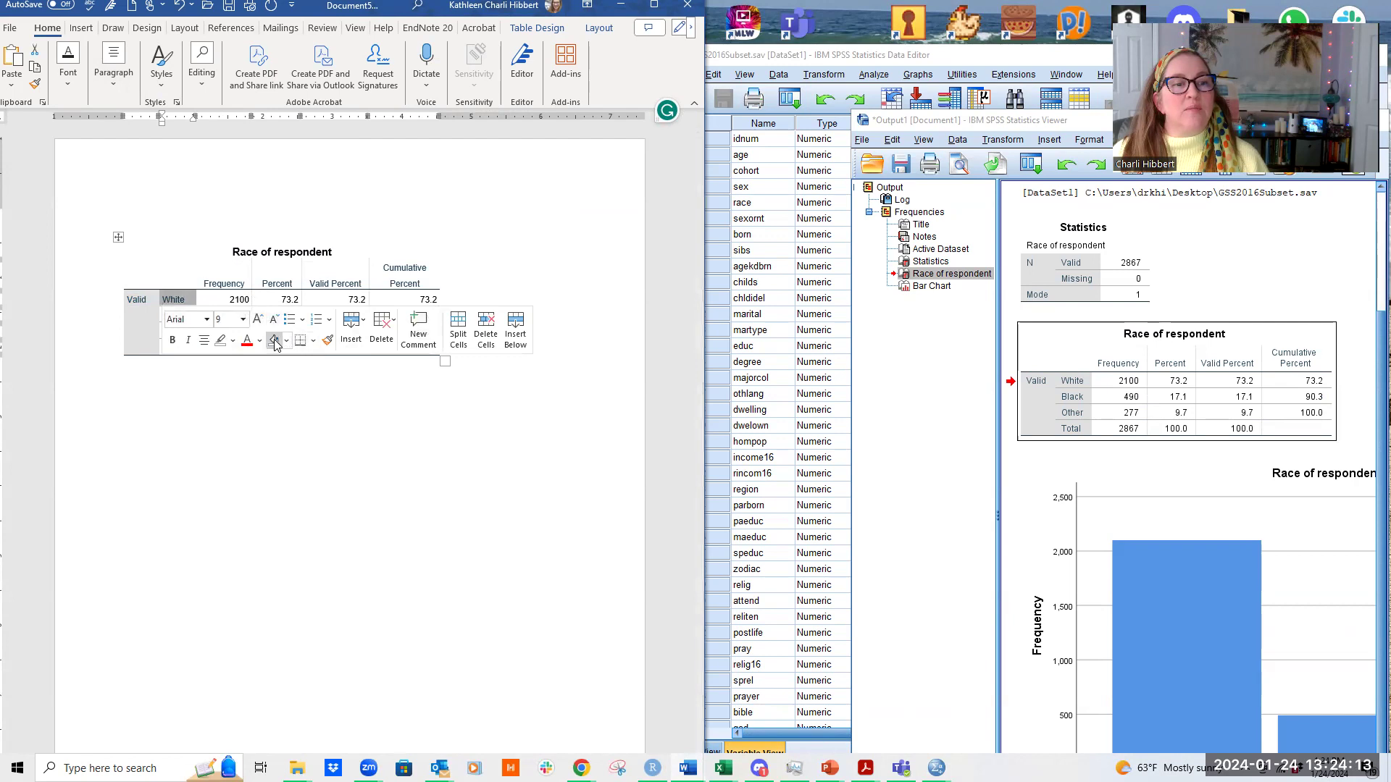
{"action": "double_click", "coordinate": [151, 298]}
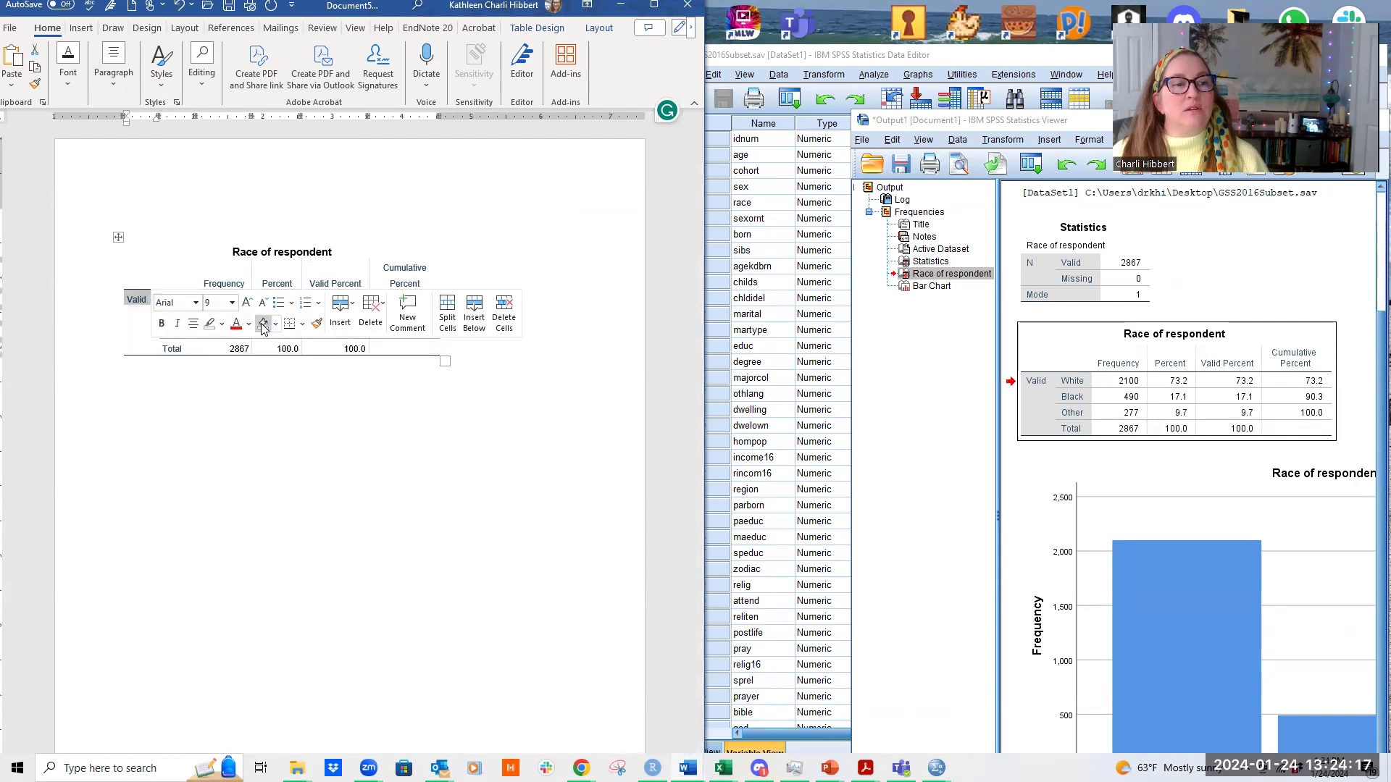
{"action": "left_click", "coordinate": [295, 446]}
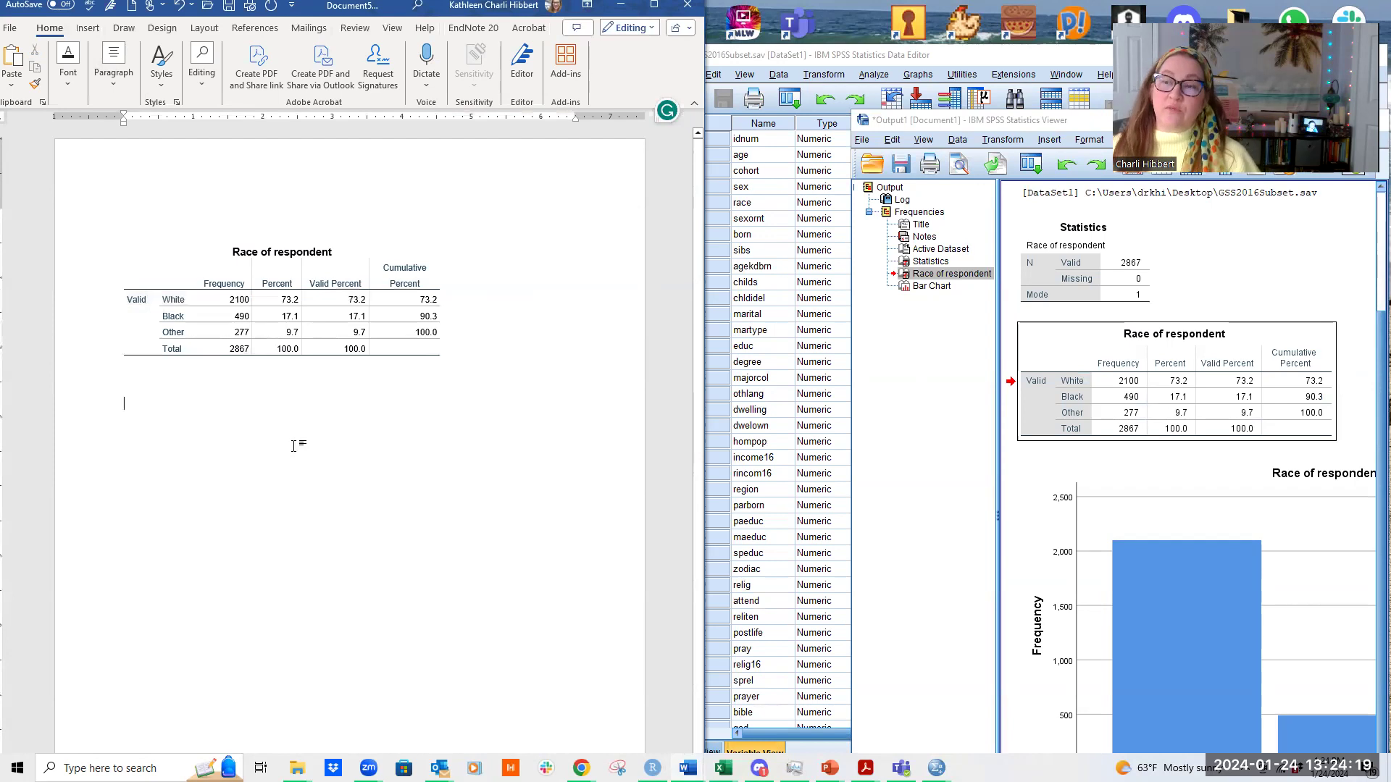
- Widen the table and shift the Valid Percent border so Cumulative Percent fits on one line
{"action": "left_click", "coordinate": [445, 361]}
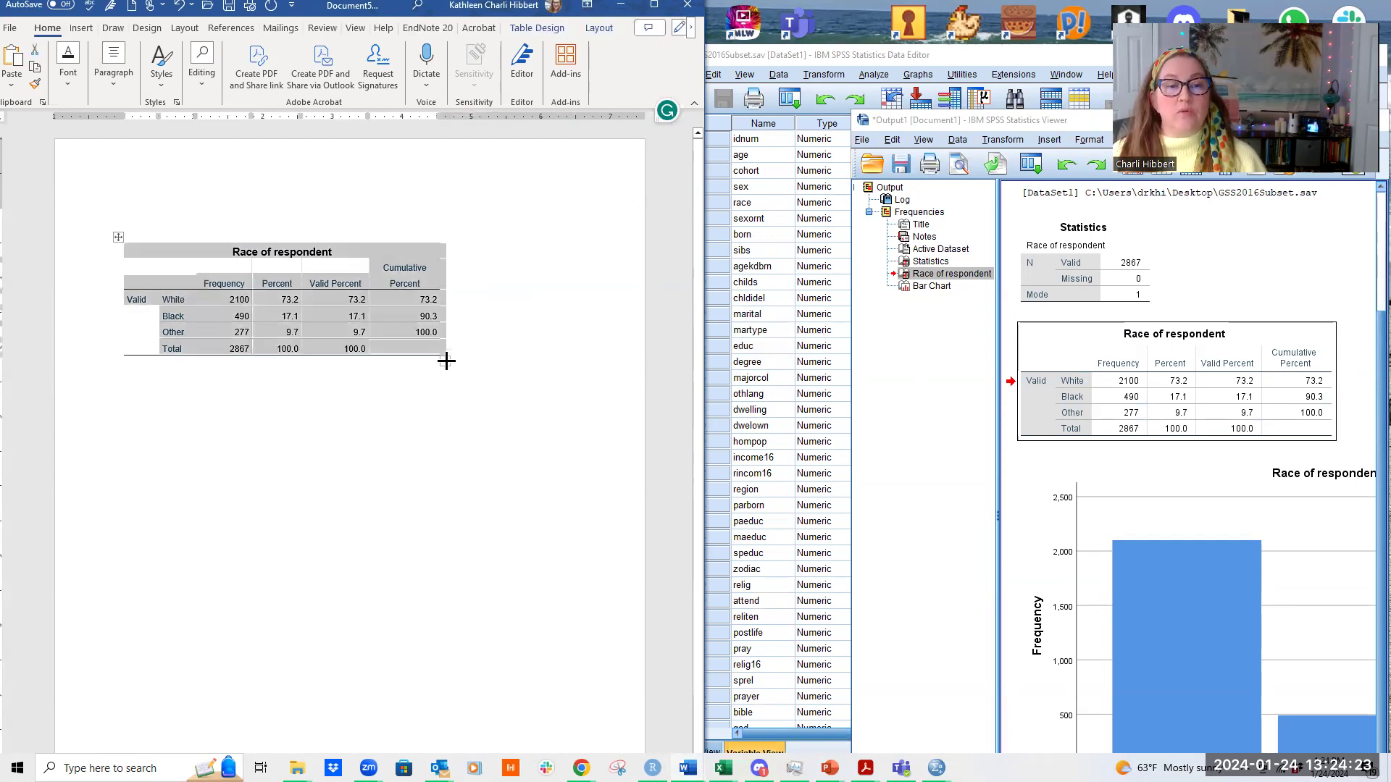
{"action": "left_click_drag", "start_coordinate": [445, 361], "coordinate": [567, 360]}
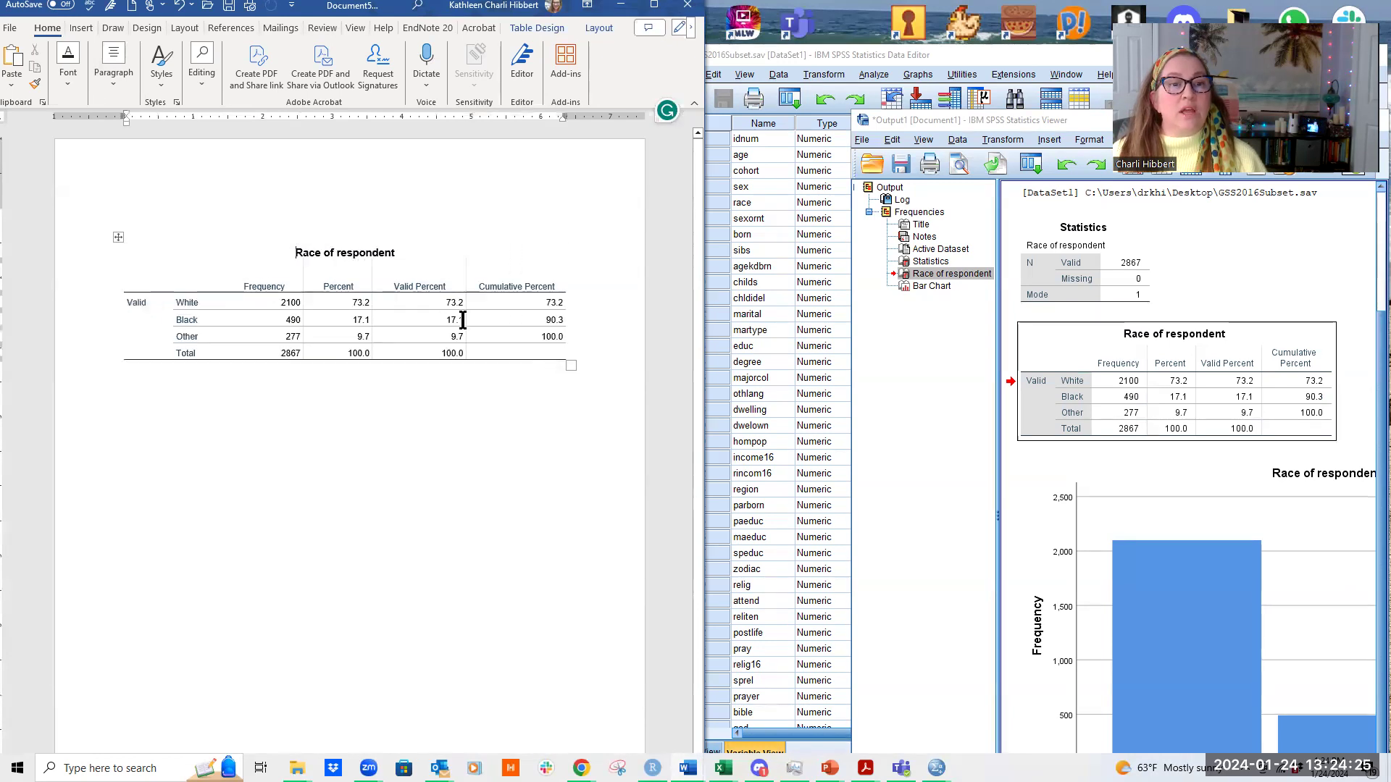
{"action": "left_click_drag", "start_coordinate": [462, 320], "coordinate": [280, 320]}
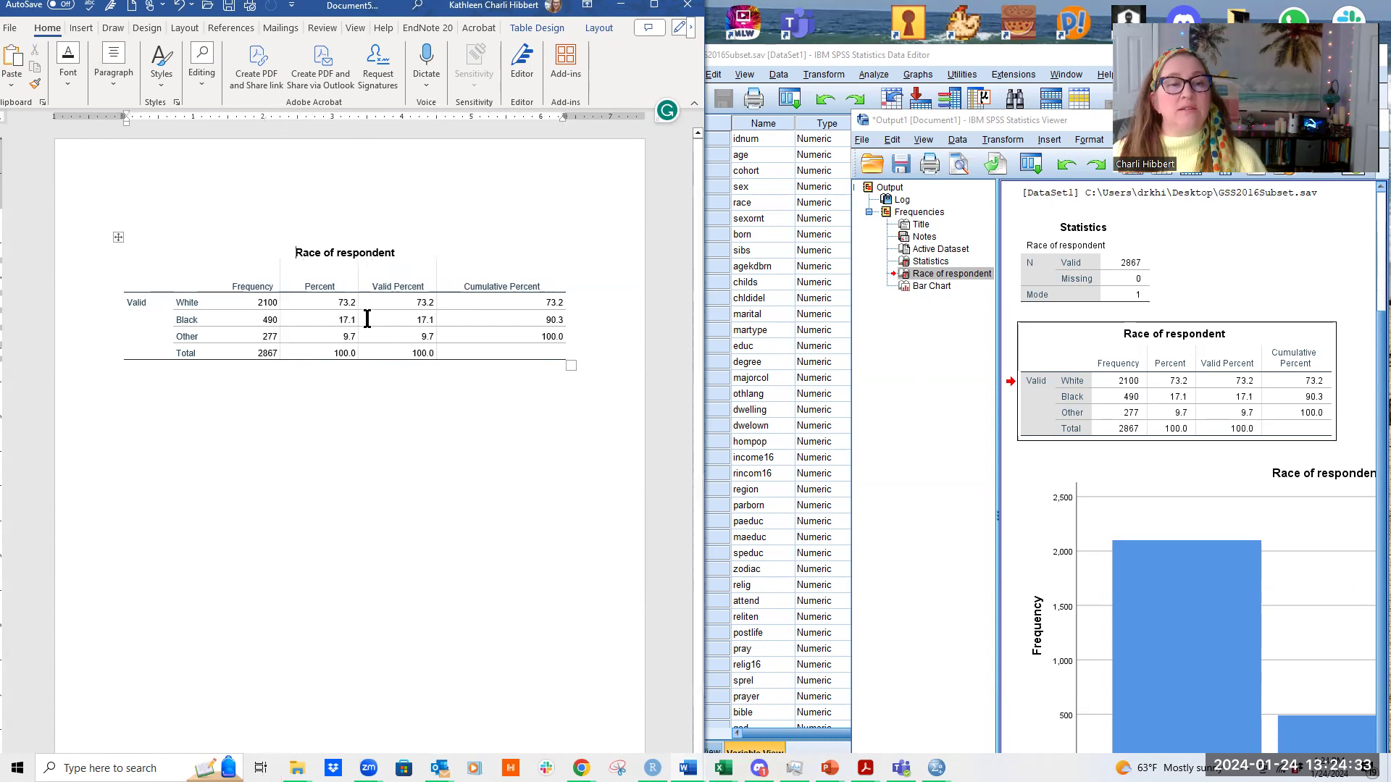
{"action": "left_click_drag", "start_coordinate": [571, 366], "coordinate": [515, 362]}
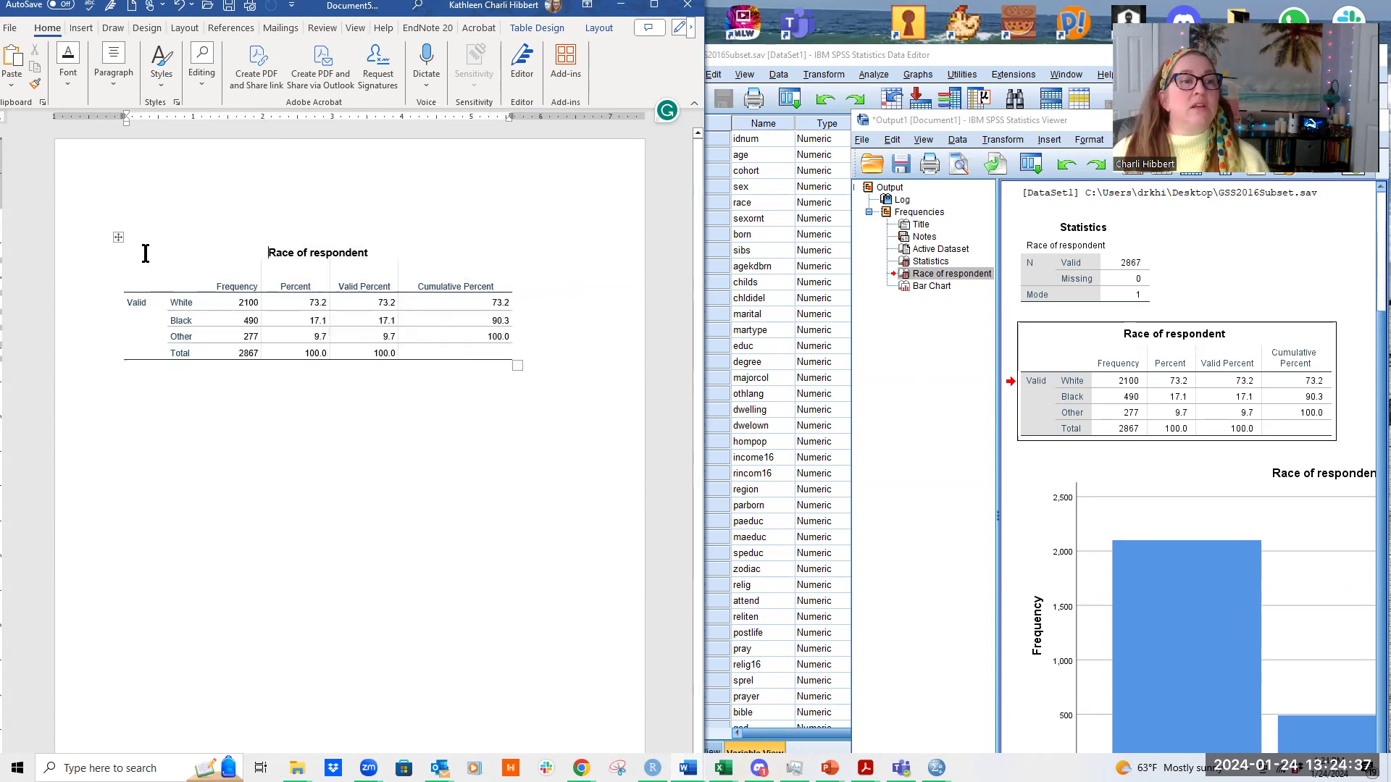
- Apply No Border to the whole Race of respondent table
{"action": "left_click_drag", "start_coordinate": [146, 146], "coordinate": [309, 435]}
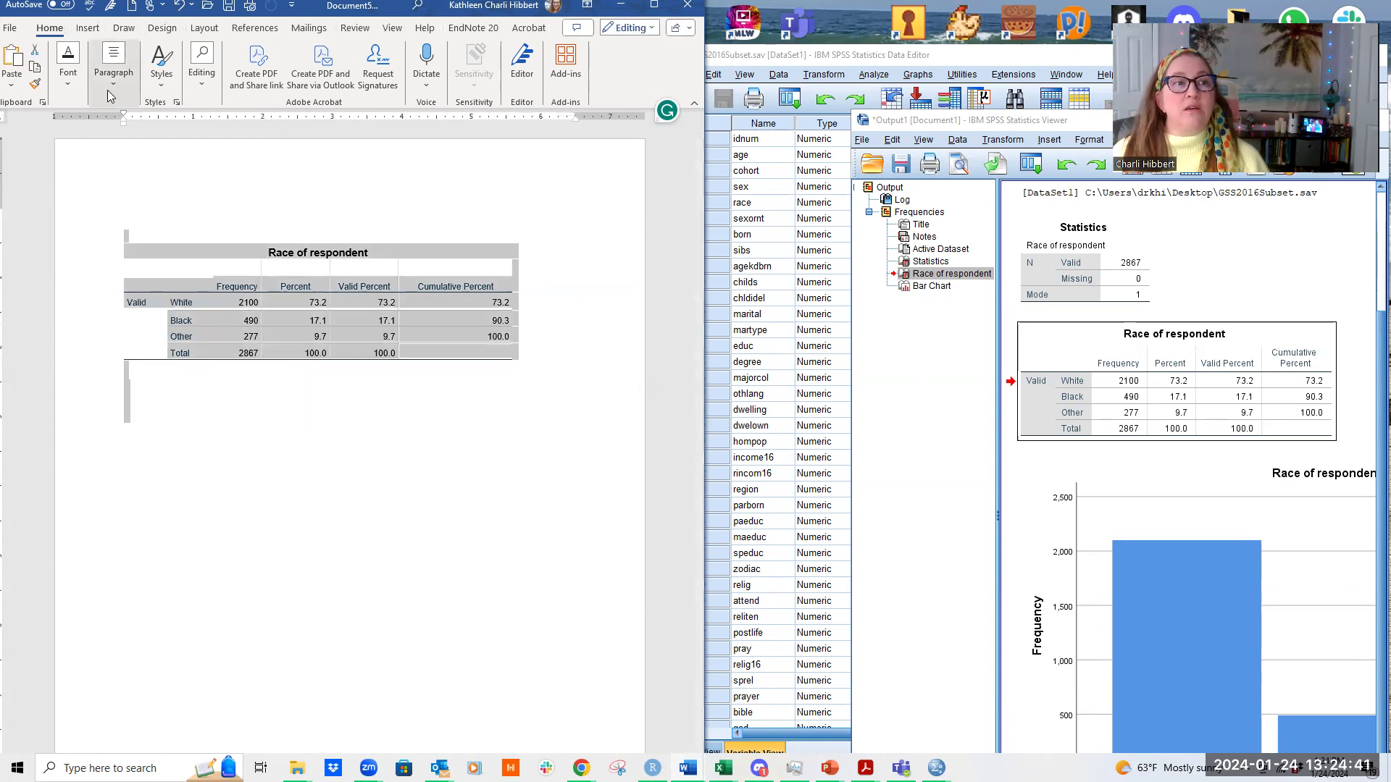
{"action": "left_click", "coordinate": [71, 85]}
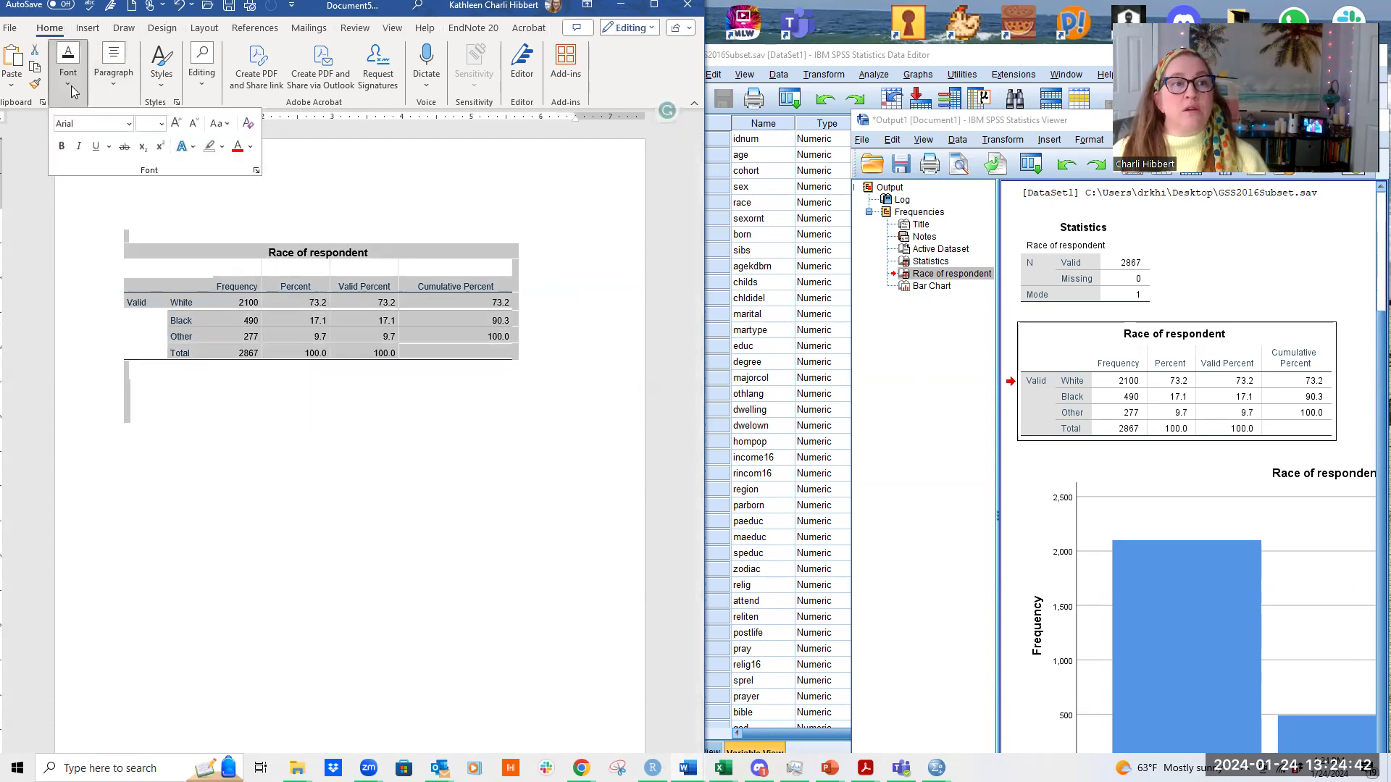
{"action": "left_click", "coordinate": [114, 82]}
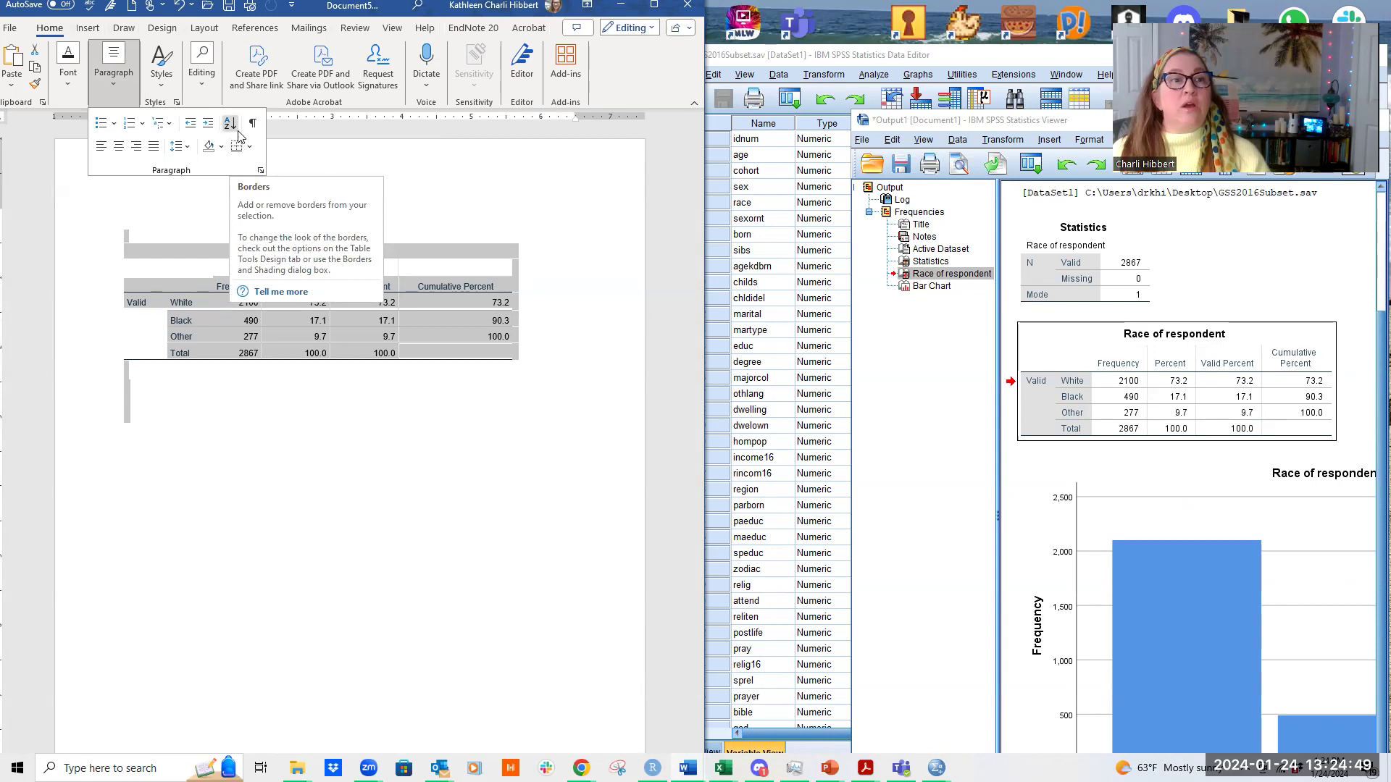
{"action": "left_click", "coordinate": [251, 148]}
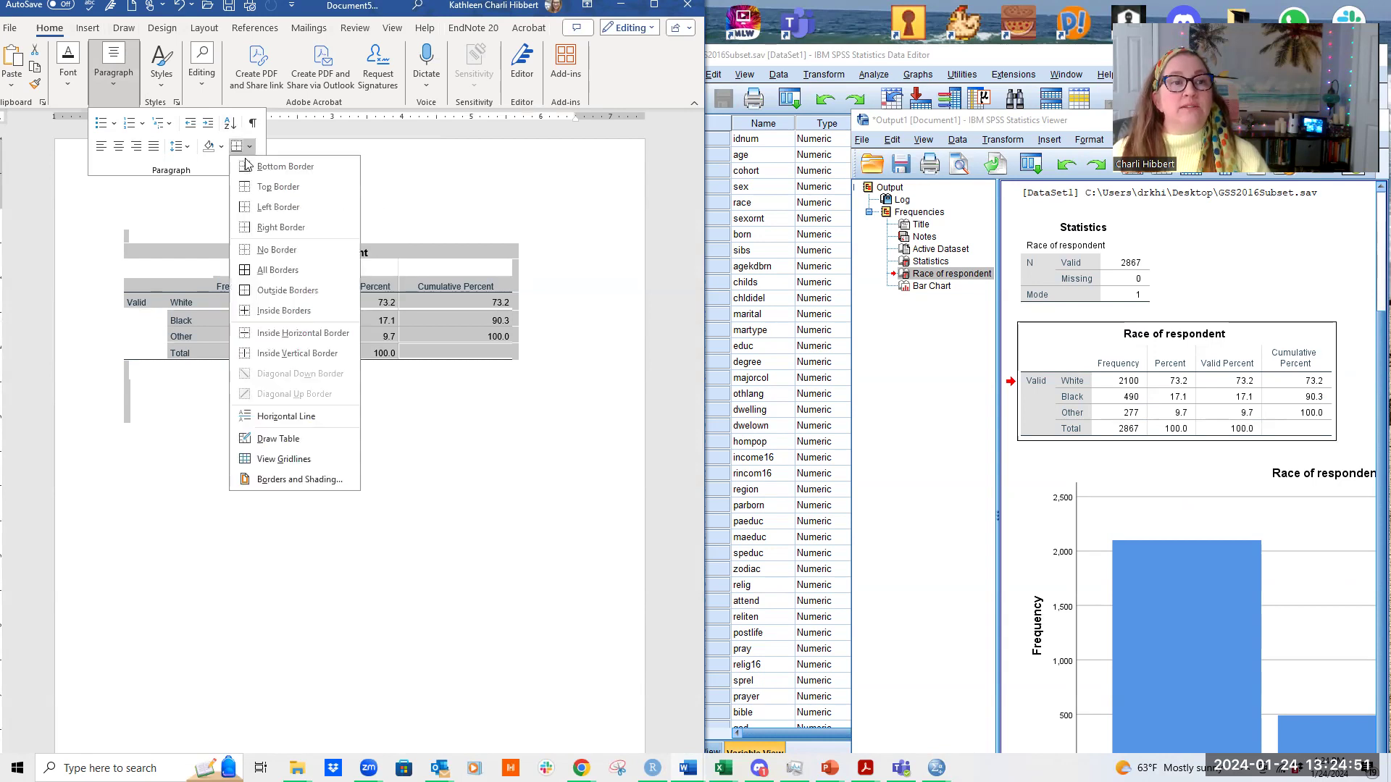
{"action": "left_click", "coordinate": [255, 250]}
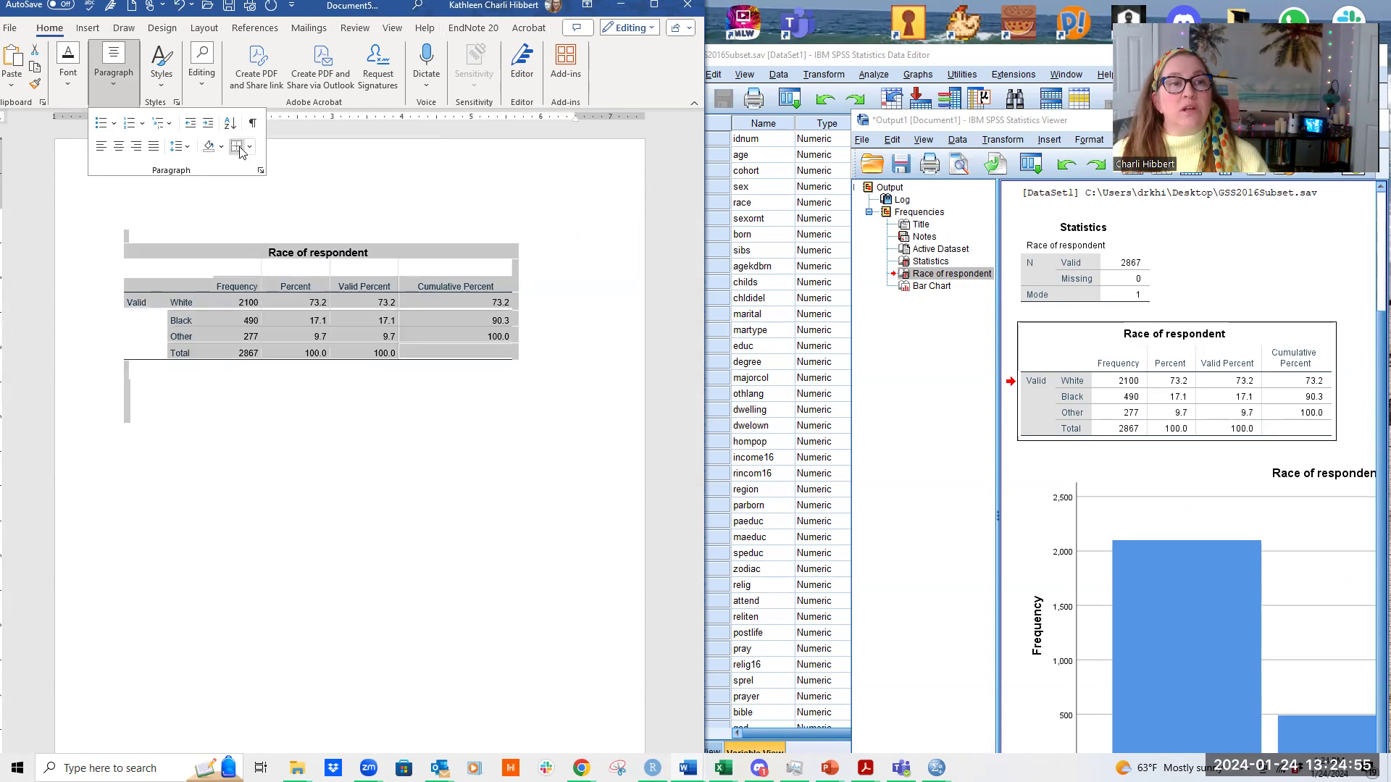
{"action": "left_click", "coordinate": [289, 380]}
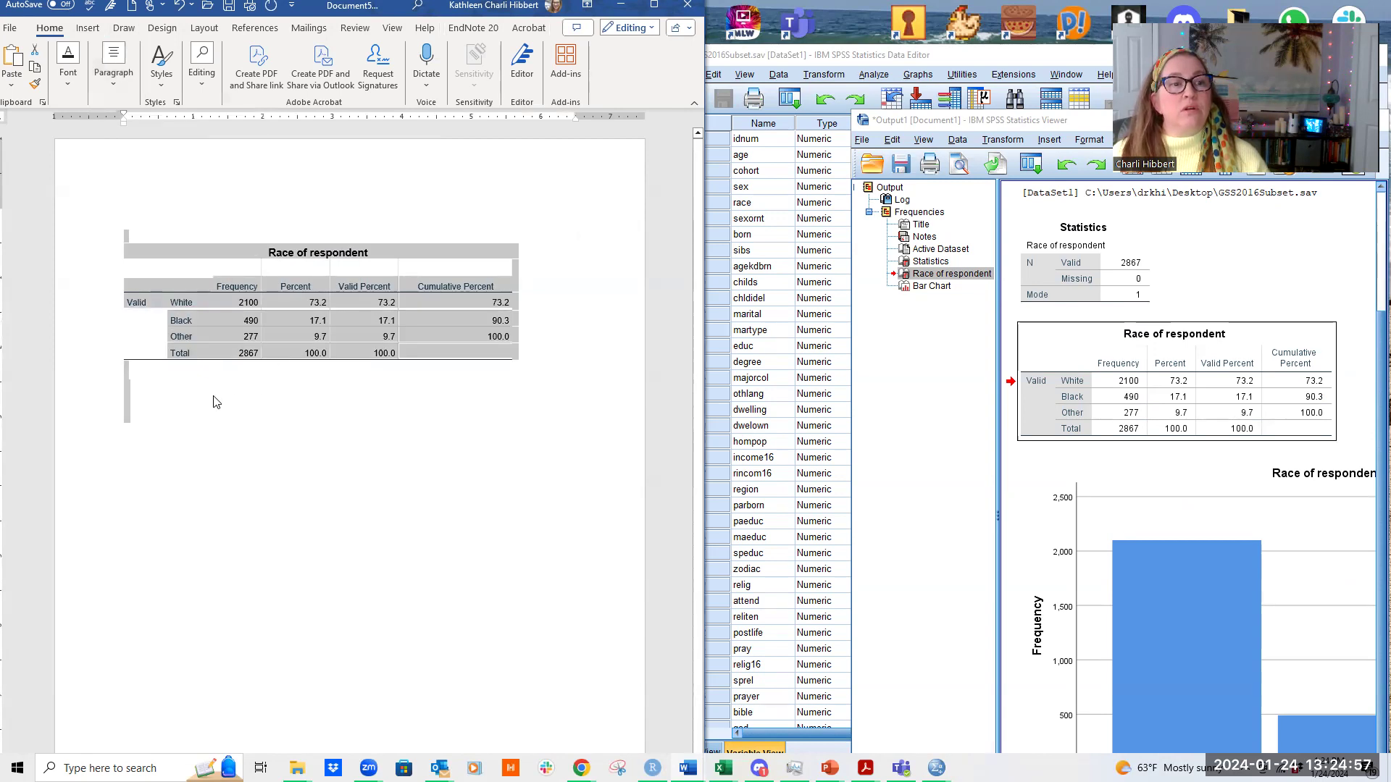
{"action": "left_click", "coordinate": [203, 421]}
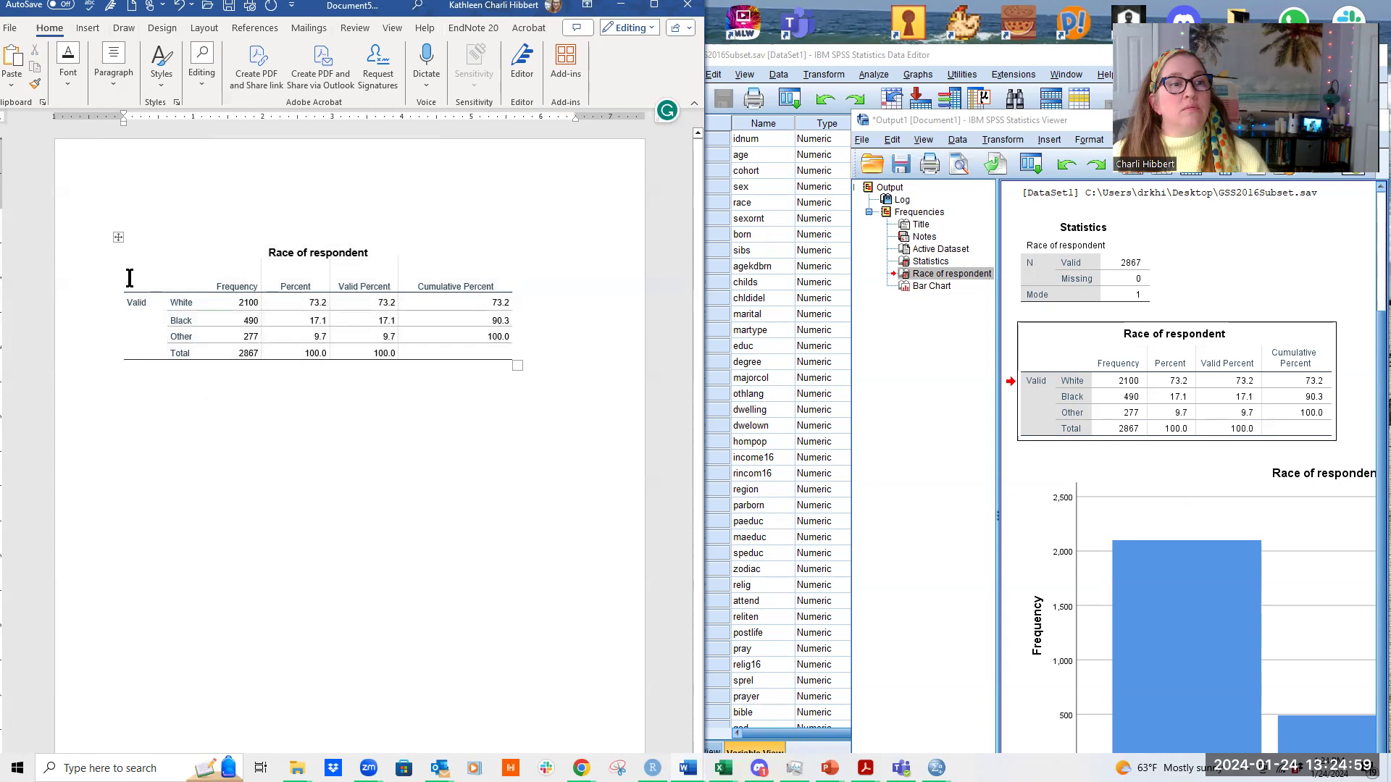
- Reselect the table and clear its remaining border lines
{"action": "mouse_move", "coordinate": [130, 277]}
{"action": "left_mouse_down"}
{"action": "mouse_move", "coordinate": [164, 301]}
{"action": "mouse_move", "coordinate": [363, 324]}
{"action": "mouse_move", "coordinate": [511, 368]}
{"action": "left_mouse_up"}
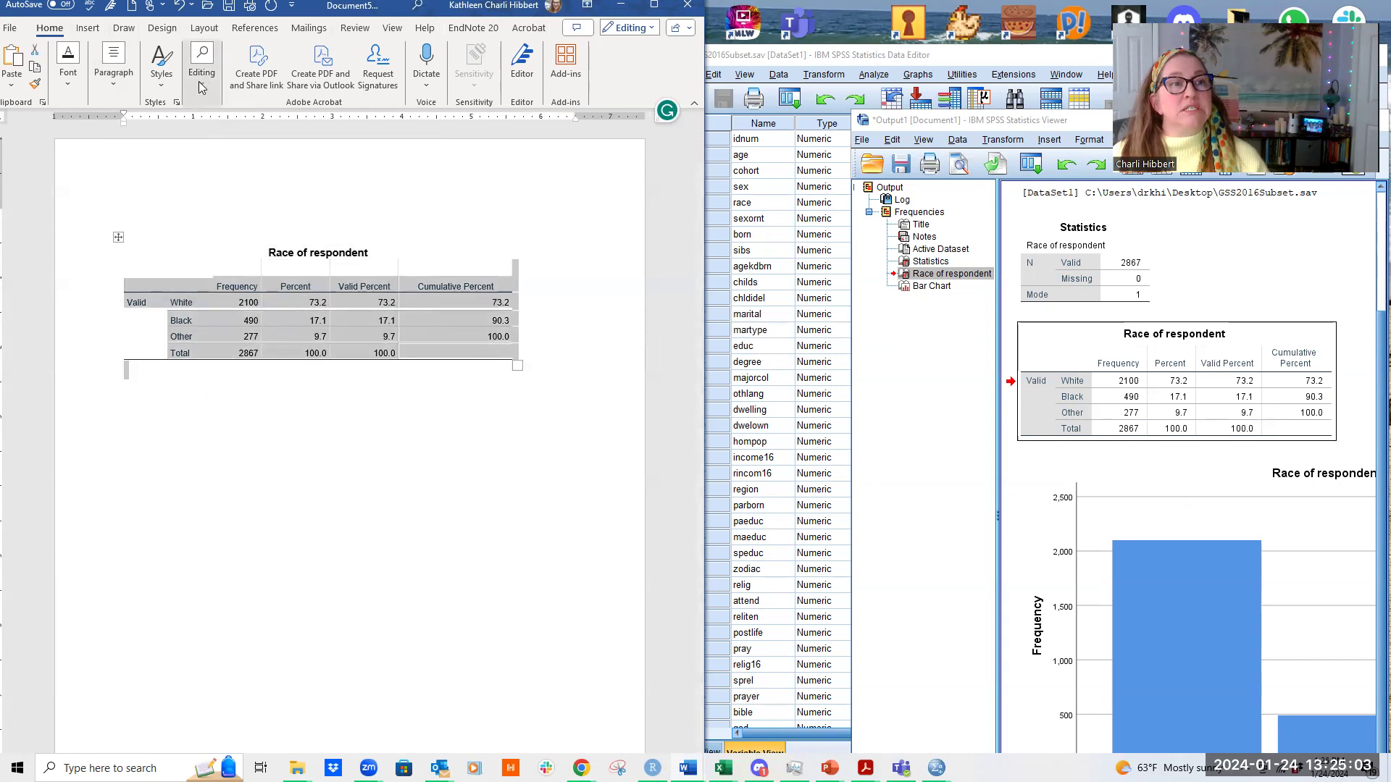
{"action": "left_click", "coordinate": [113, 83]}
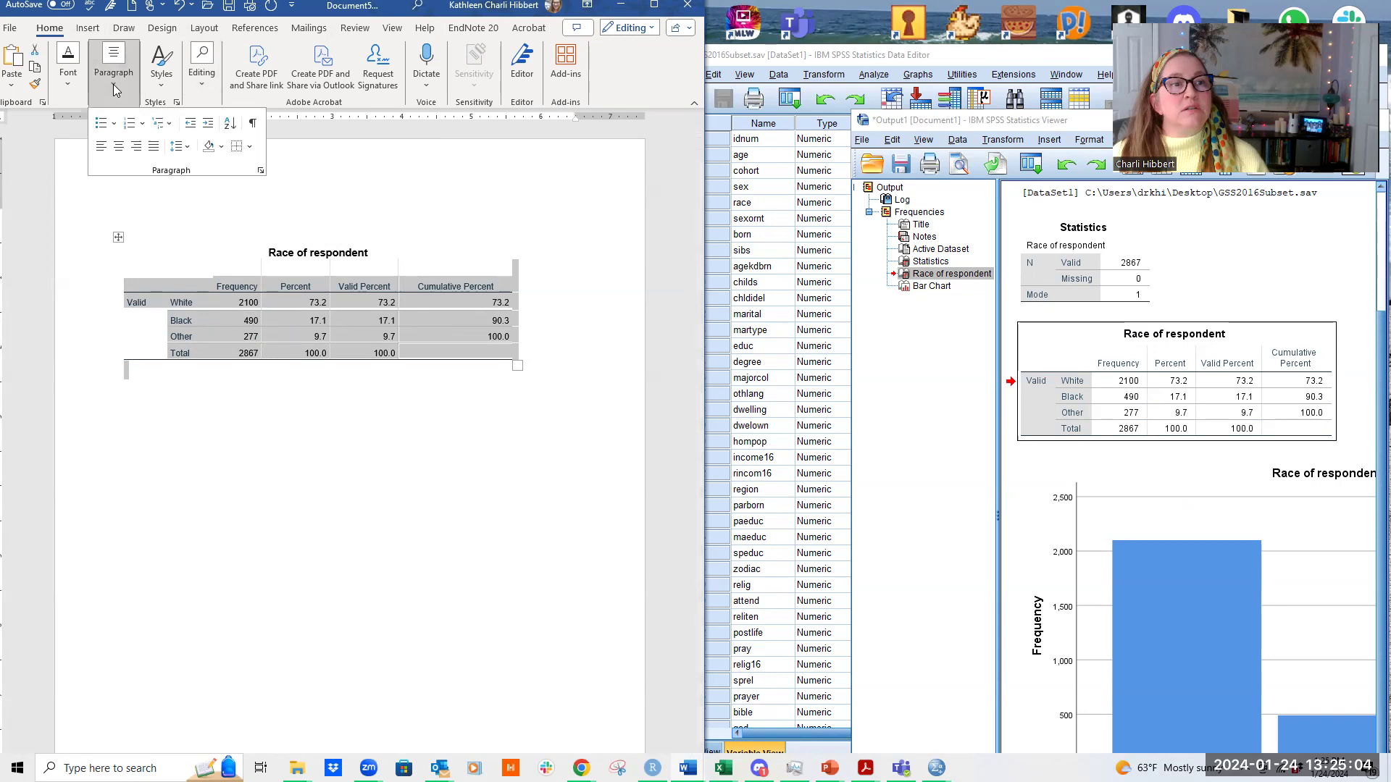
{"action": "left_click", "coordinate": [237, 147]}
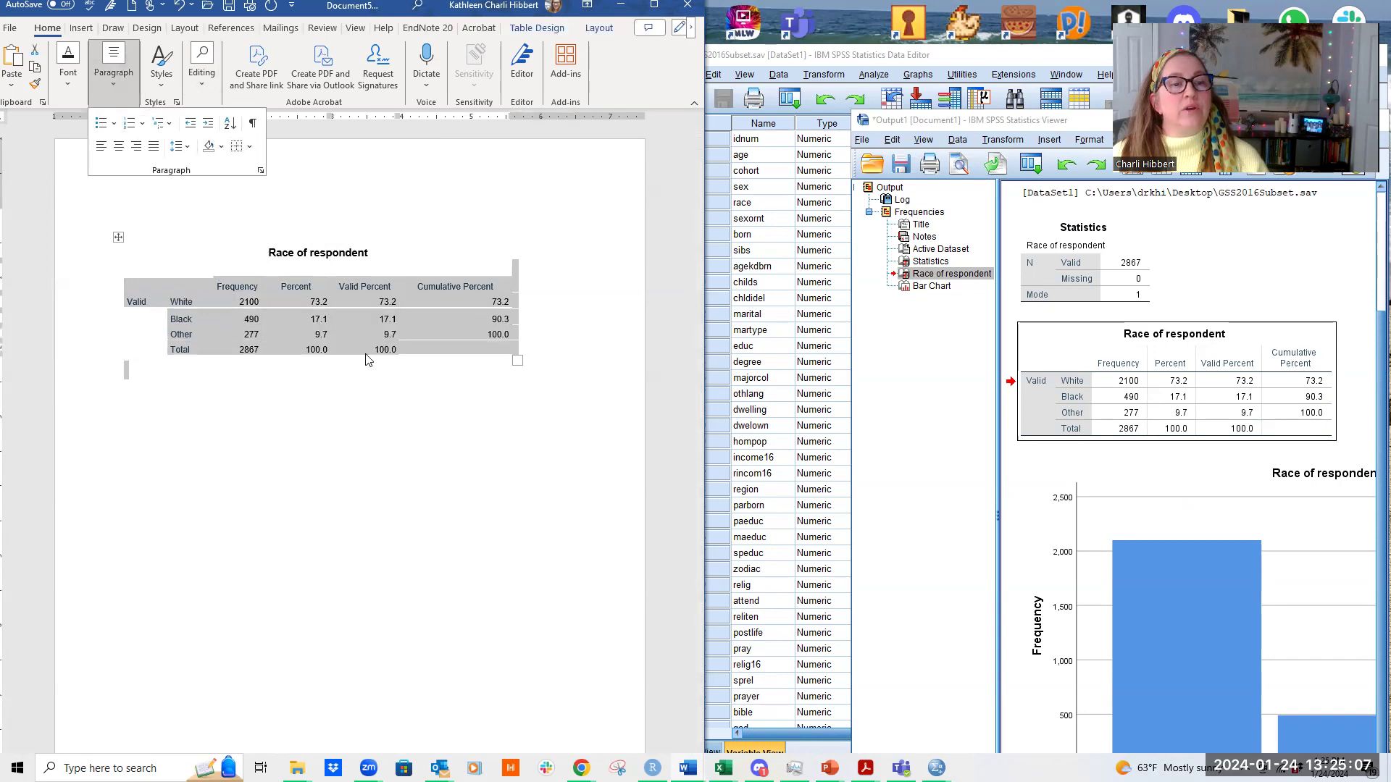
{"action": "left_click", "coordinate": [460, 422]}
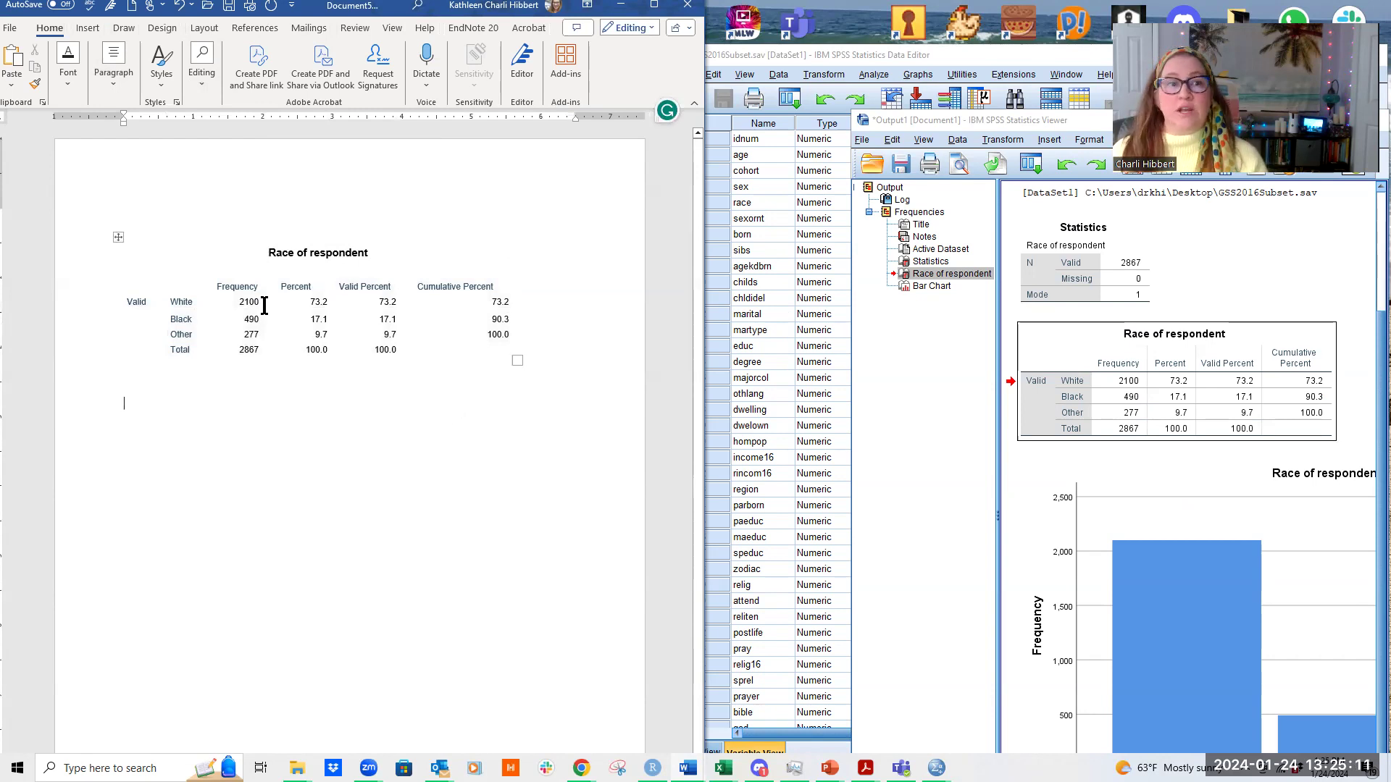
- Add a bottom rule beneath the header row Frequency through Cumulative Percent
{"action": "left_click_drag", "start_coordinate": [137, 275], "coordinate": [527, 281]}
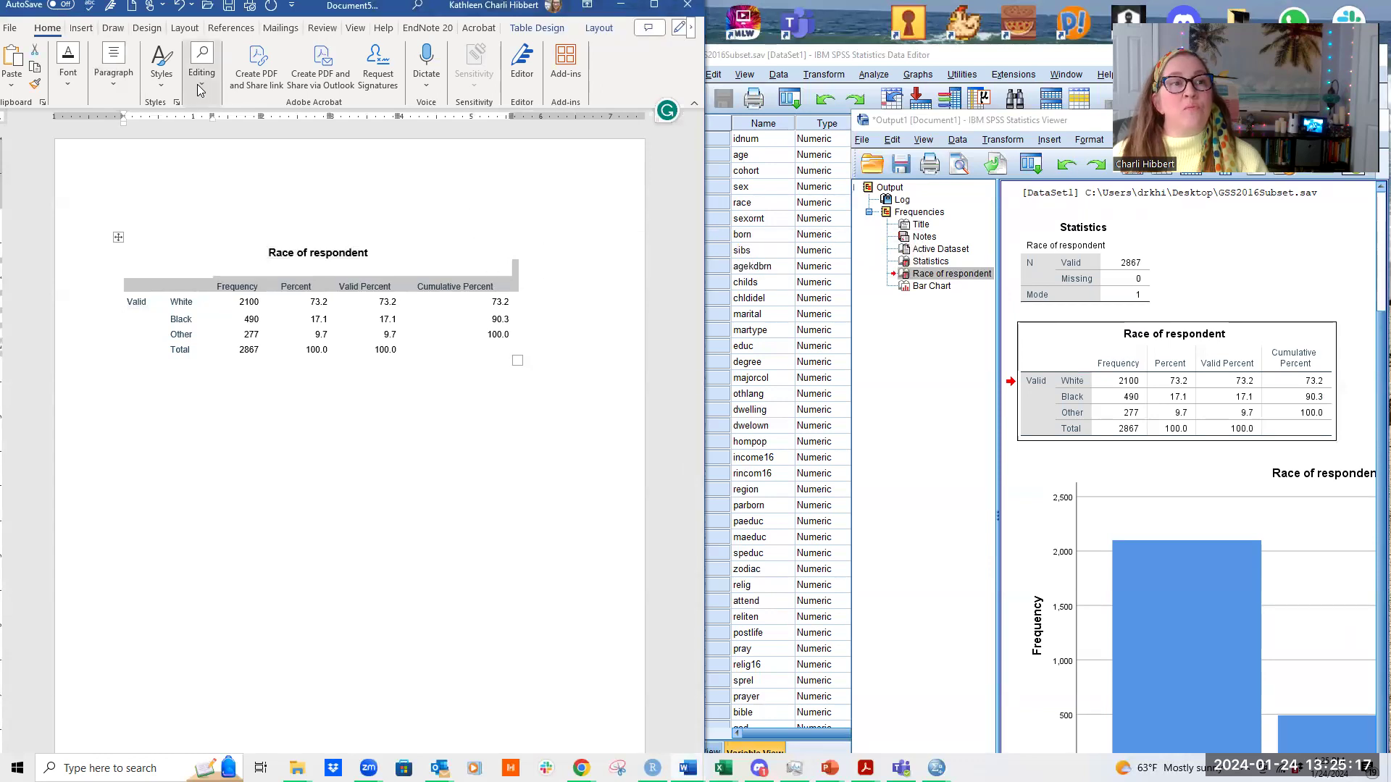
{"action": "left_click", "coordinate": [117, 84]}
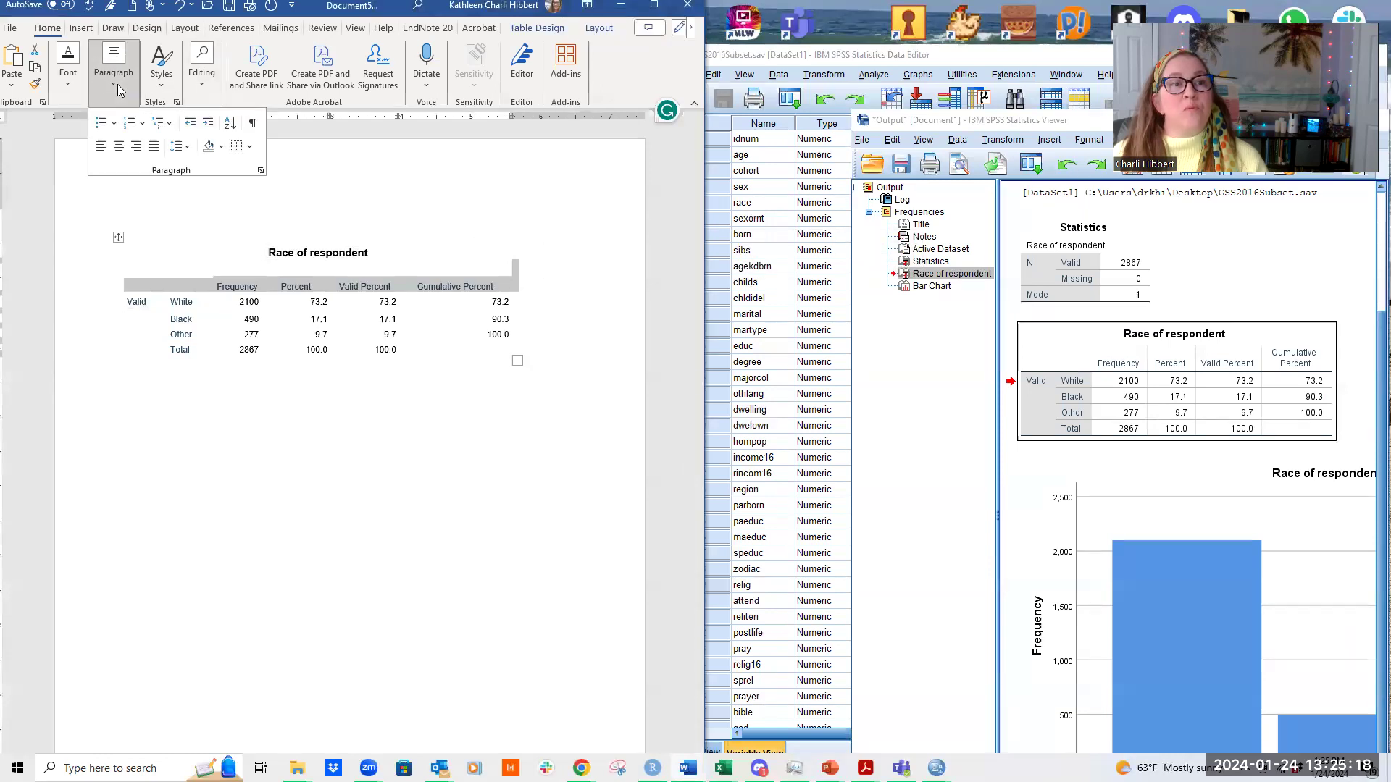
{"action": "left_click", "coordinate": [250, 146]}
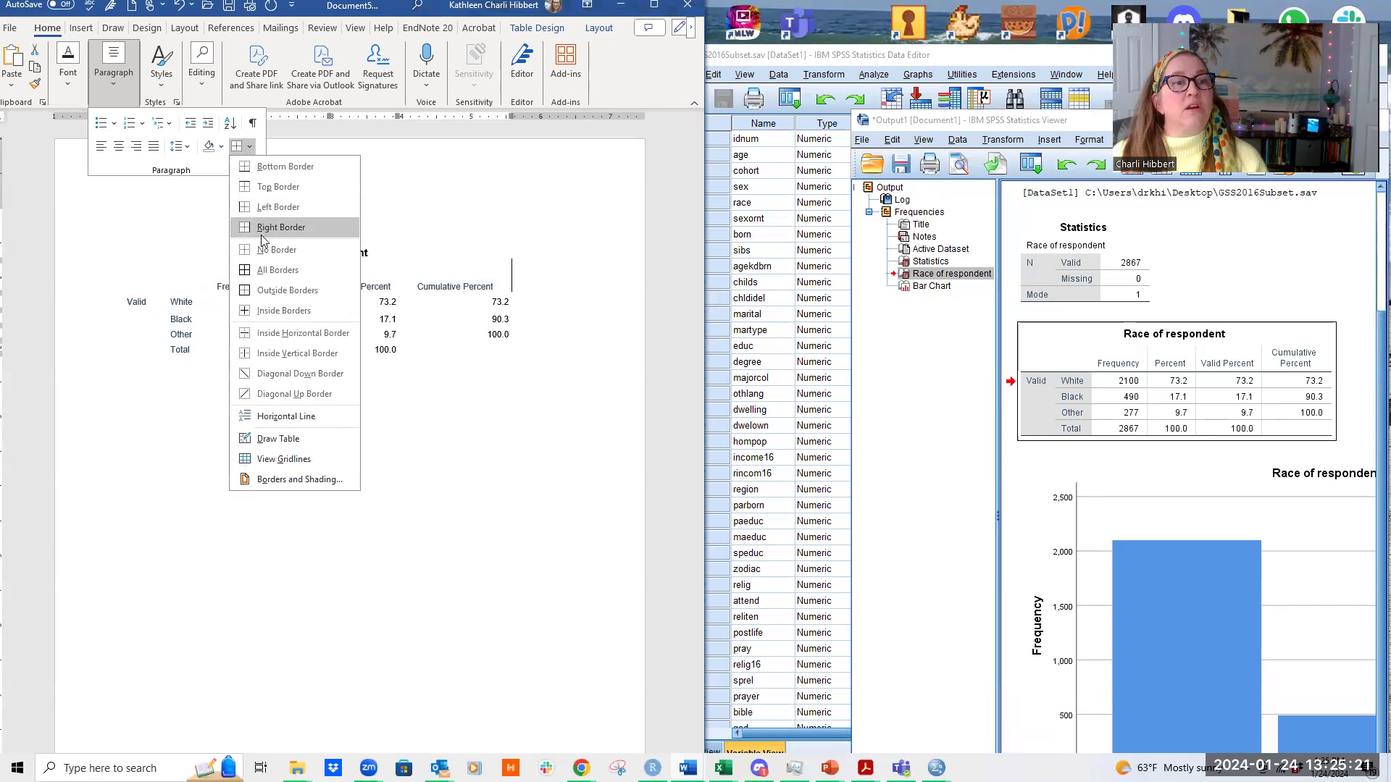
{"action": "left_click", "coordinate": [275, 168]}
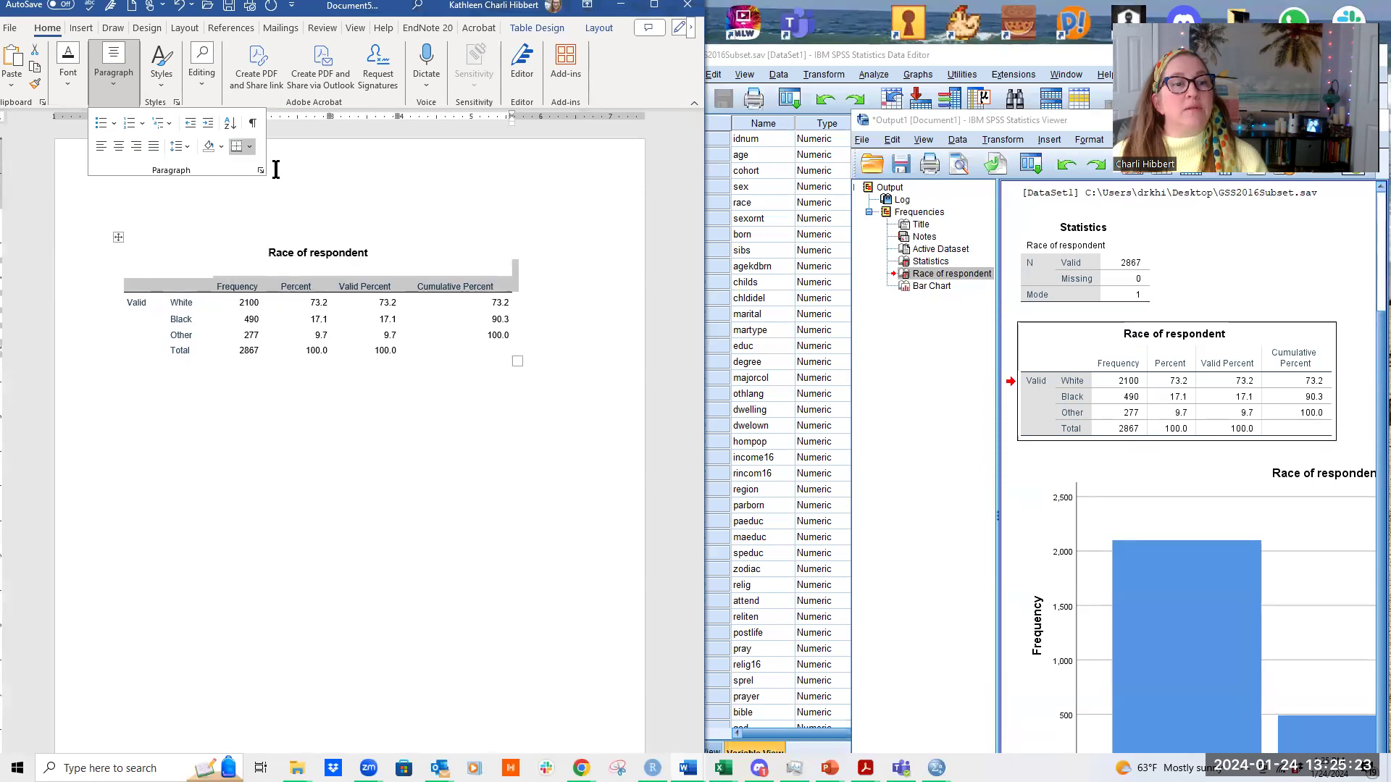
{"action": "left_click", "coordinate": [151, 353]}
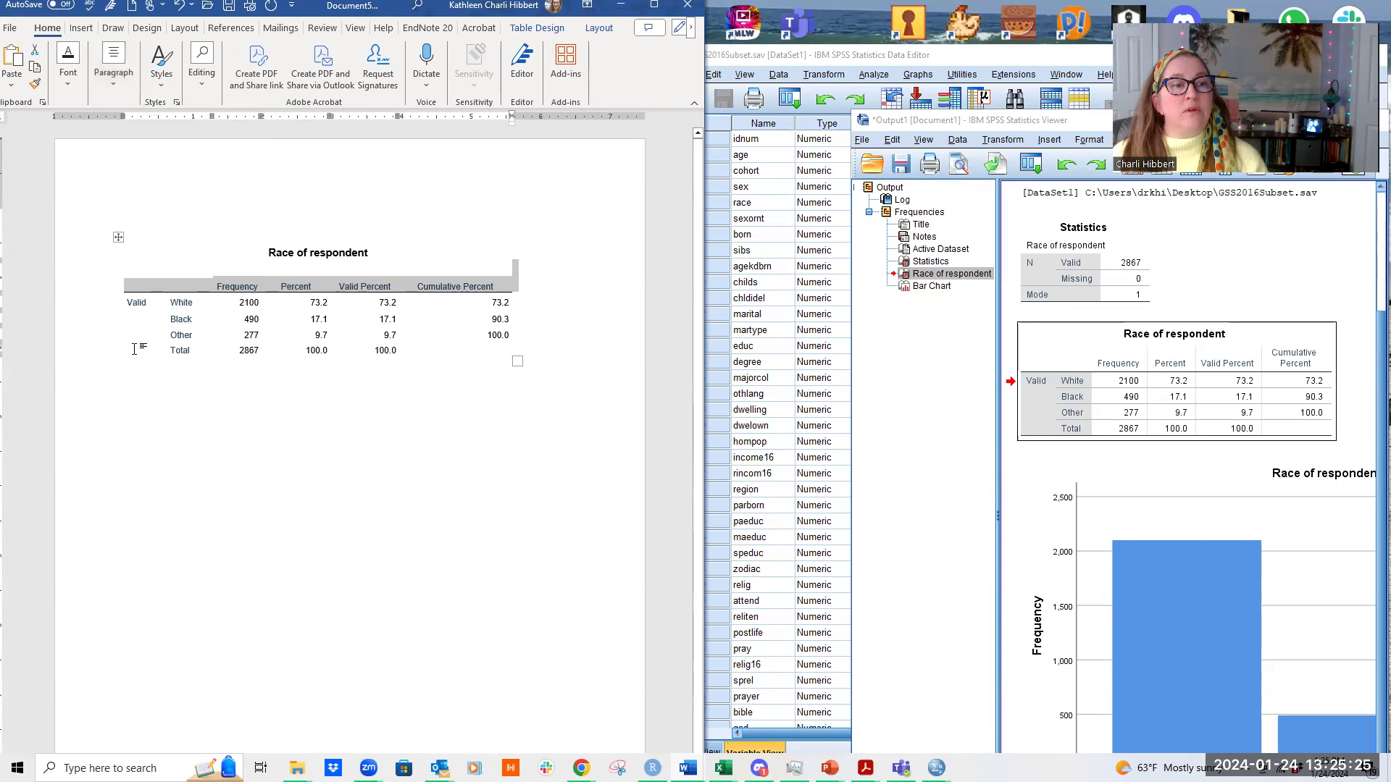
- Add a bottom rule under the Total row of the White through Total body
{"action": "left_click_drag", "start_coordinate": [132, 348], "coordinate": [434, 345]}
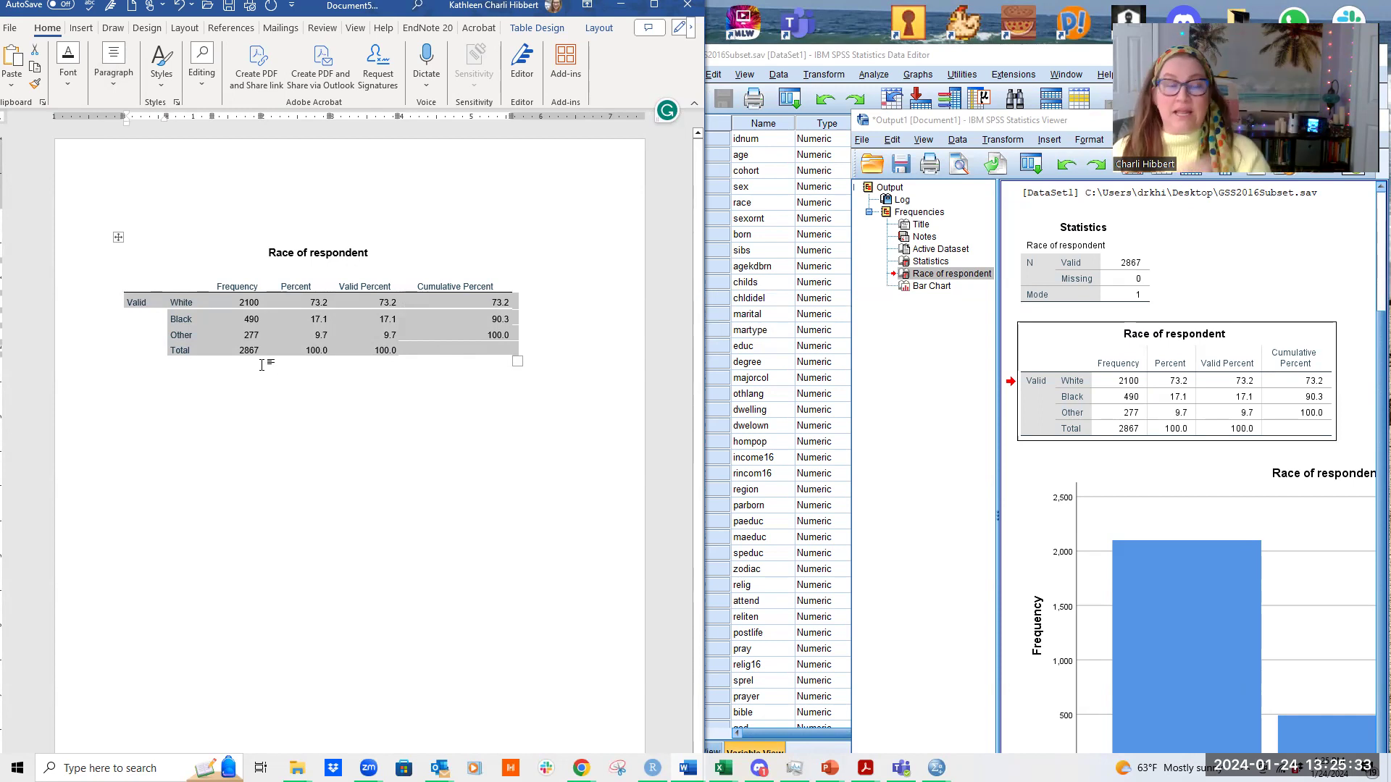
{"action": "left_click", "coordinate": [118, 90]}
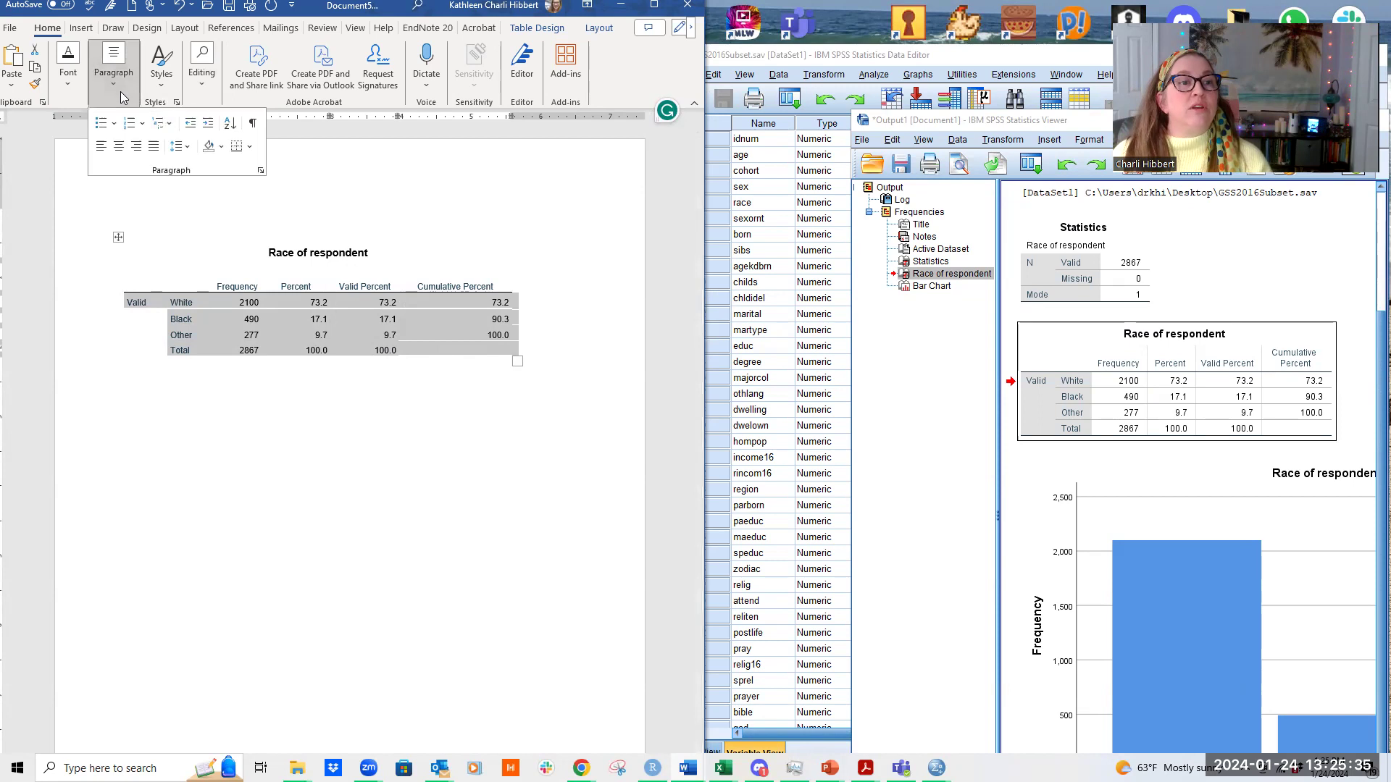
{"action": "left_click", "coordinate": [235, 147]}
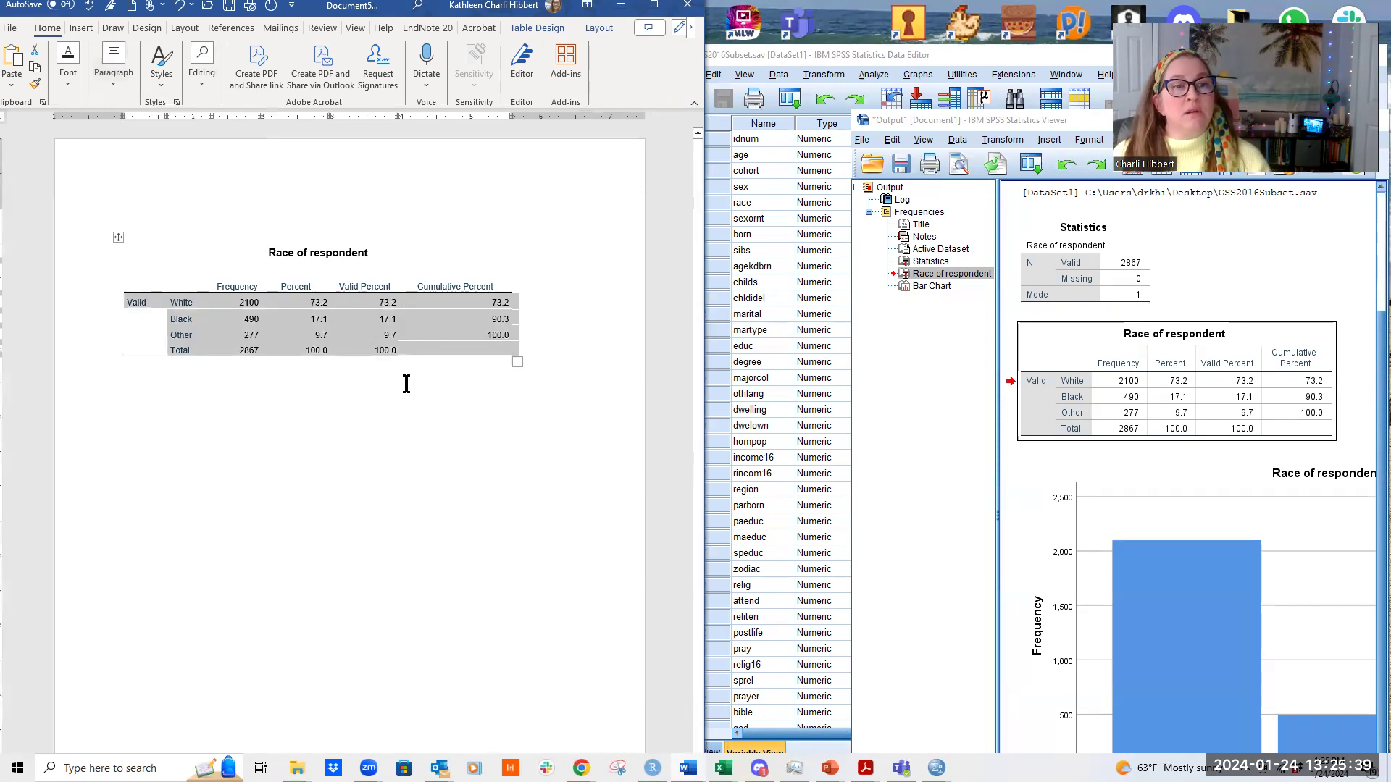
{"action": "left_click", "coordinate": [214, 286]}
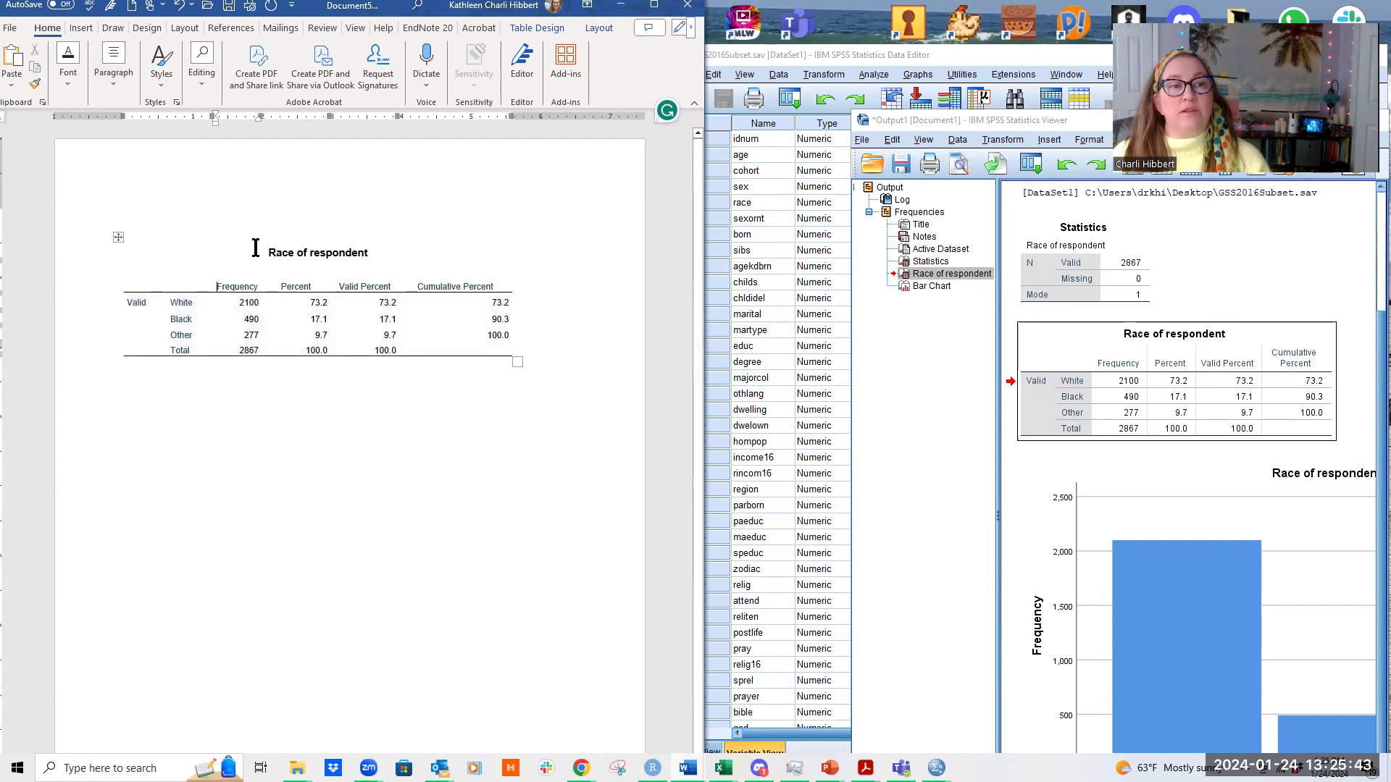
- Add a top rule above the header row and tighten the header row height
{"action": "triple_click", "coordinate": [341, 251]}
{"action": "left_click", "coordinate": [219, 285]}
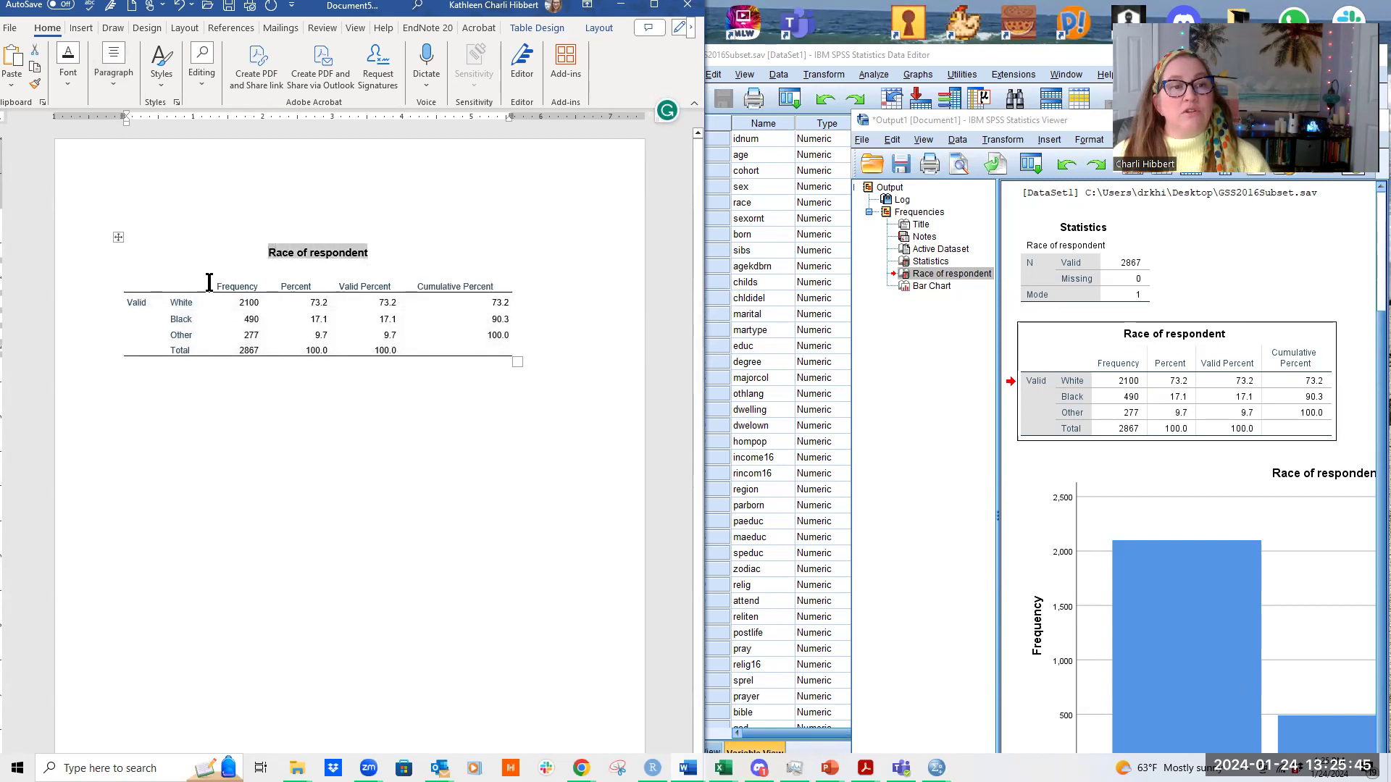
{"action": "left_click", "coordinate": [209, 282]}
{"action": "left_click_drag", "start_coordinate": [214, 284], "coordinate": [489, 286]}
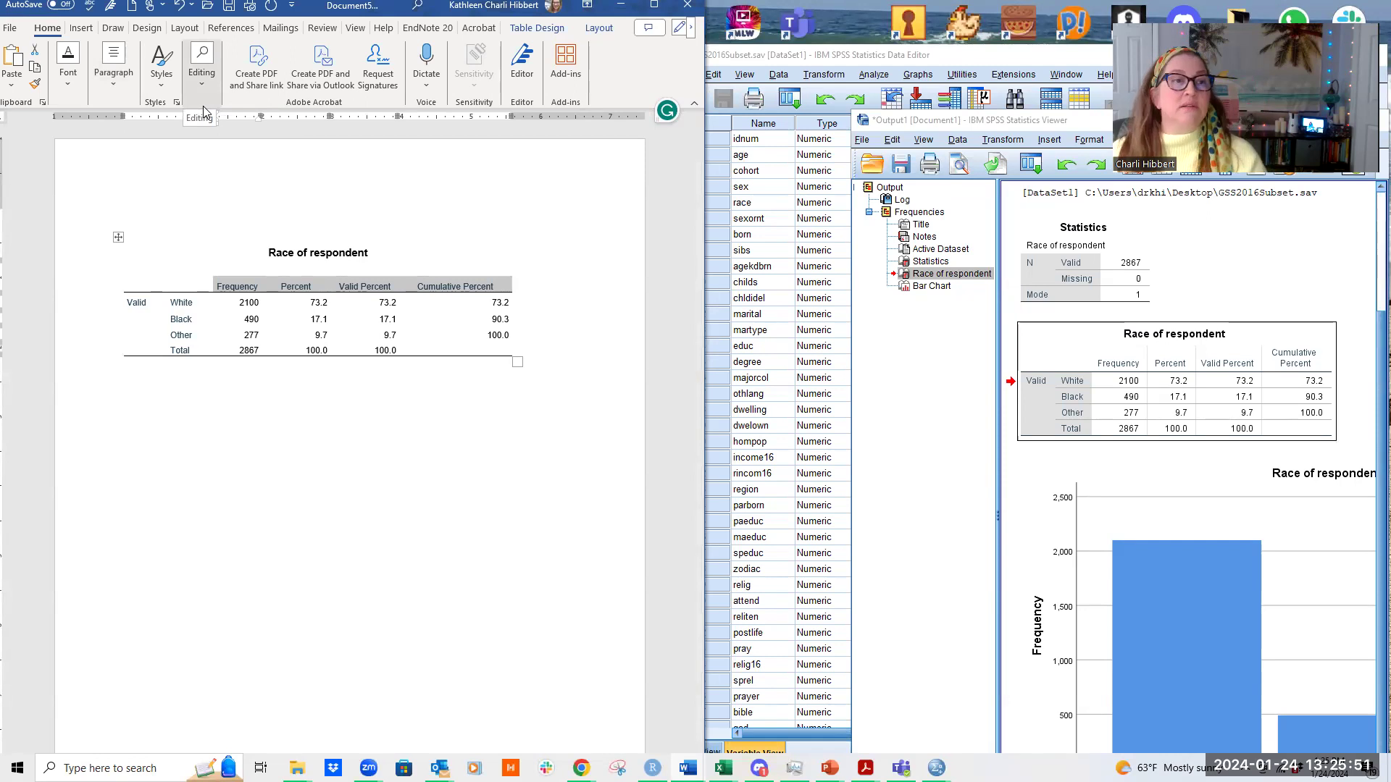
{"action": "left_click", "coordinate": [119, 85]}
{"action": "left_click", "coordinate": [250, 146]}
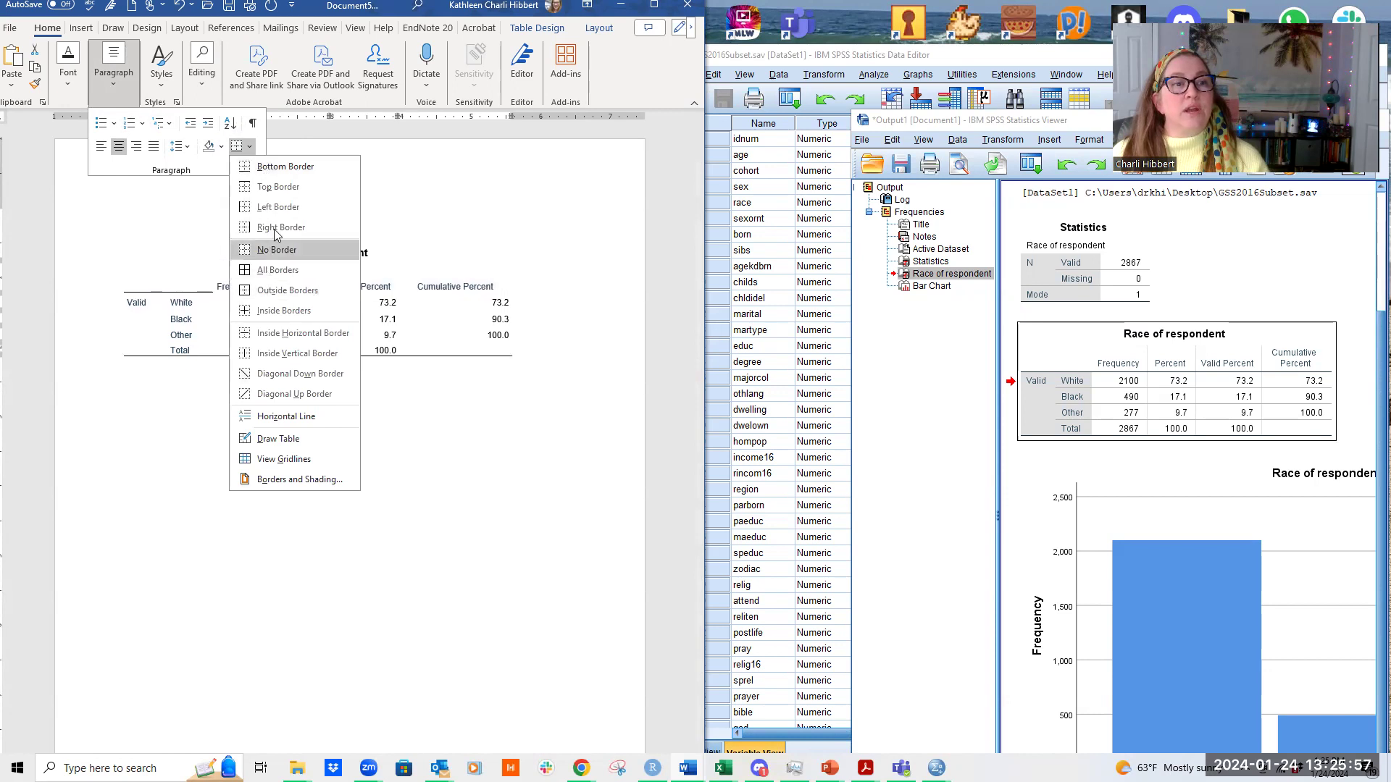
{"action": "left_click", "coordinate": [284, 188]}
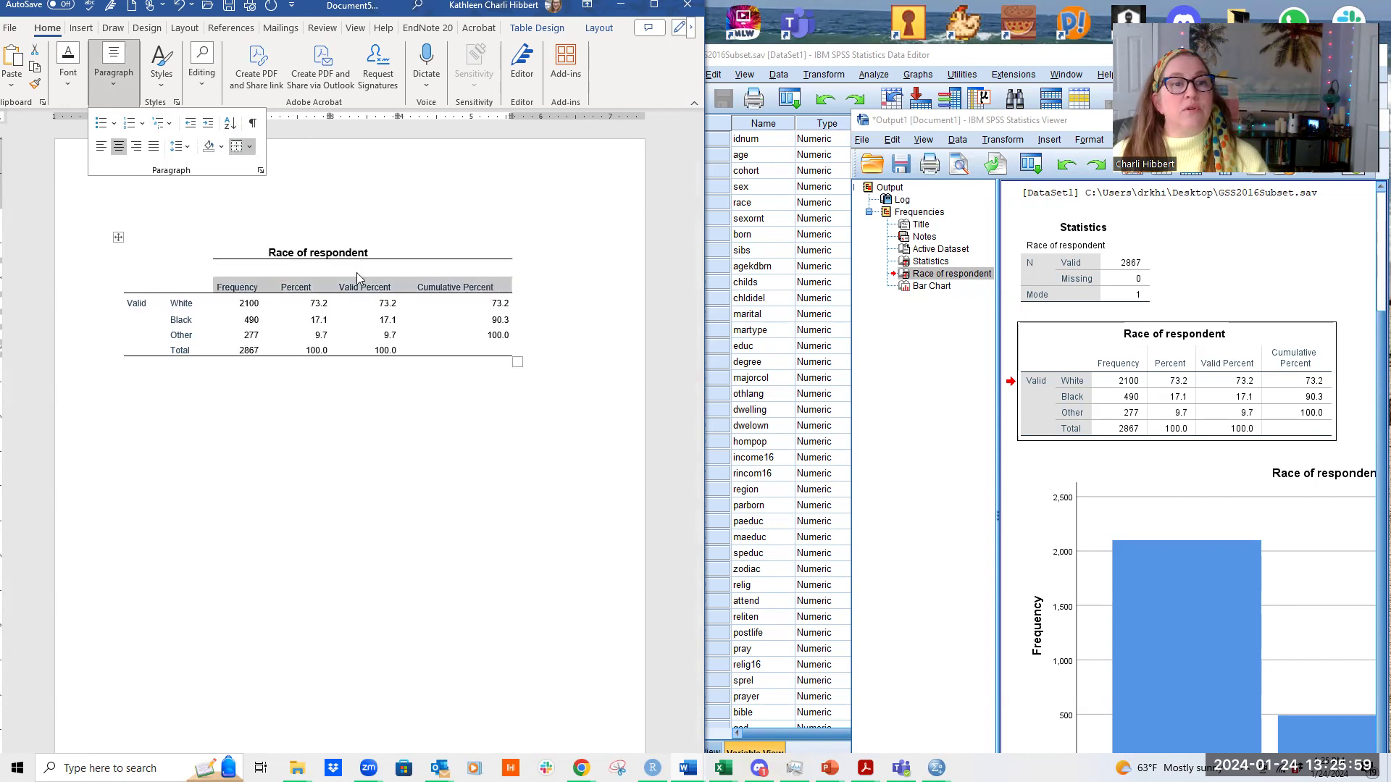
{"action": "left_click", "coordinate": [357, 273]}
{"action": "left_click", "coordinate": [344, 255]}
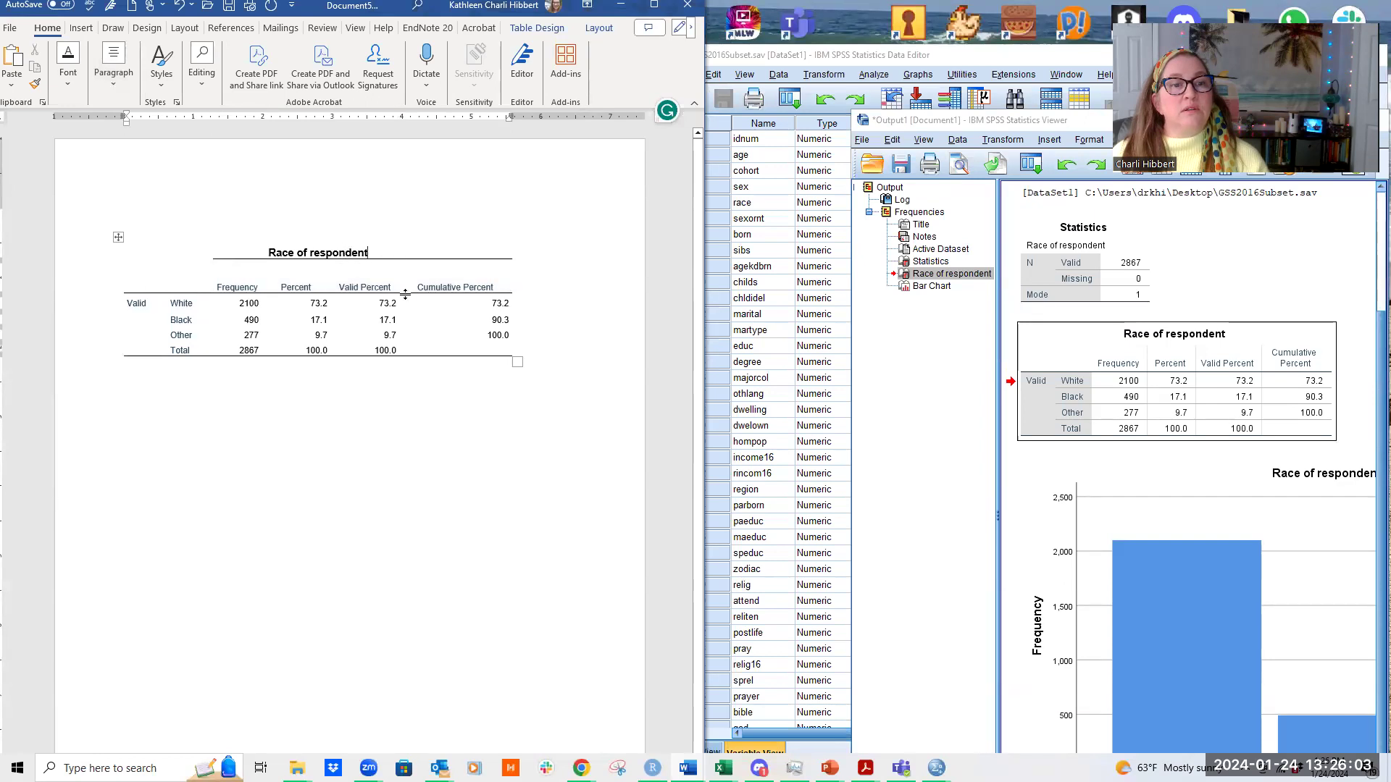
{"action": "left_click_drag", "start_coordinate": [406, 294], "coordinate": [407, 274]}
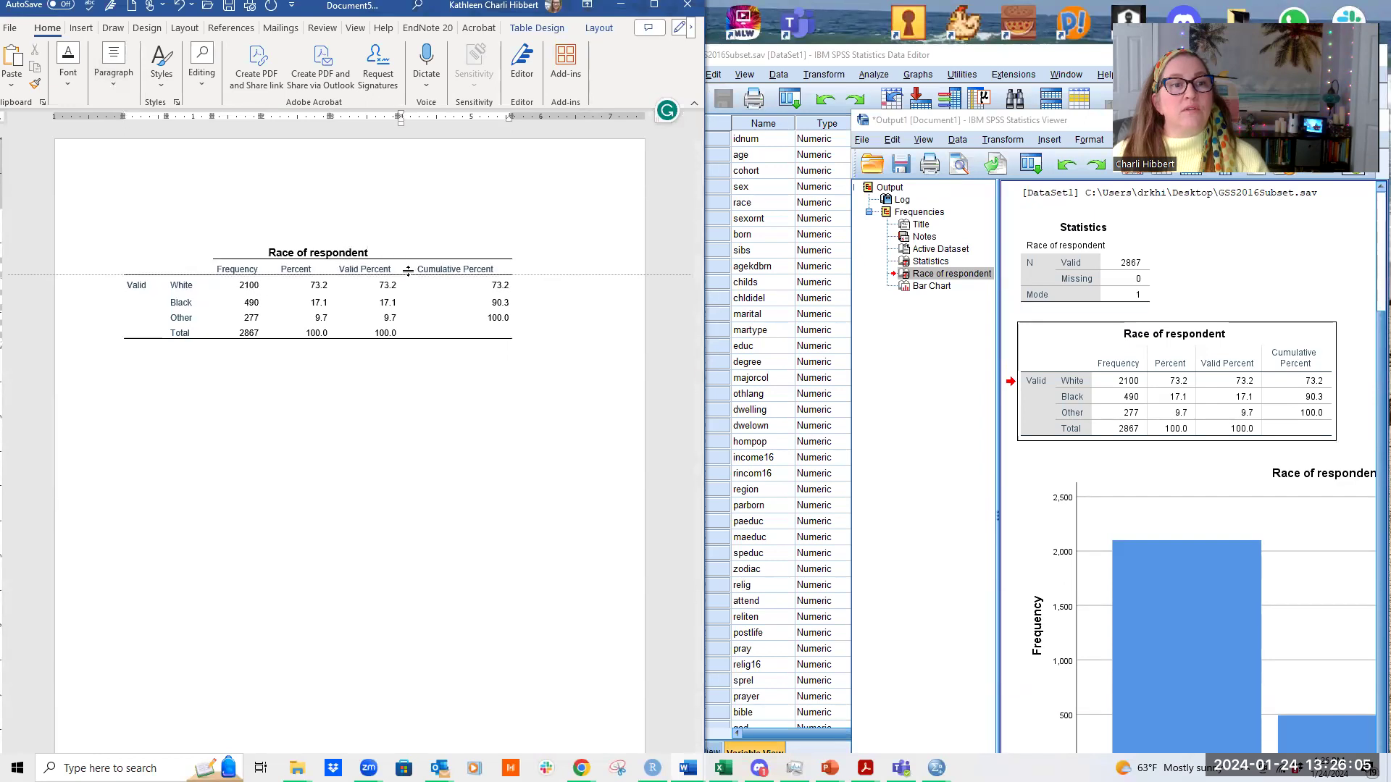
{"action": "left_click", "coordinate": [412, 435]}
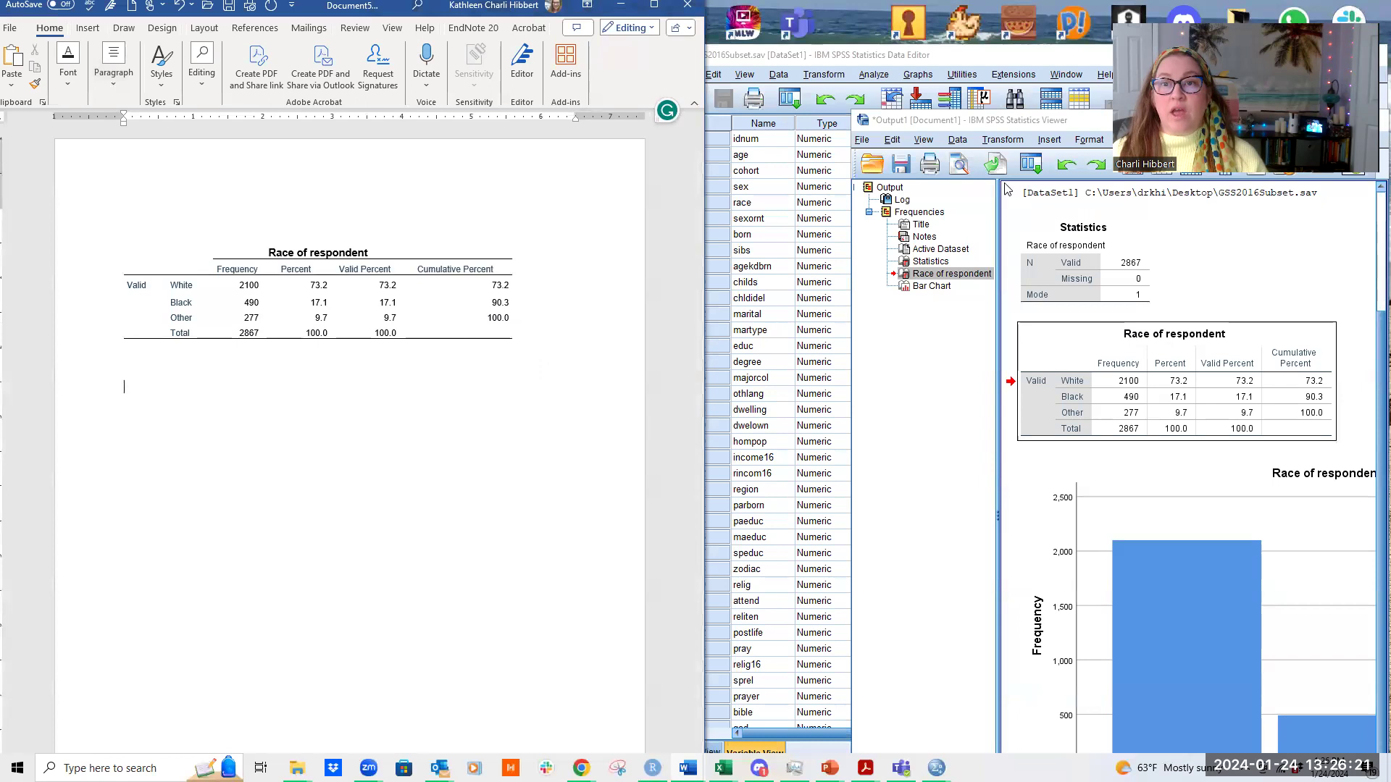
- Maximize the SPSS output viewer and open the bar chart in the Chart Editor
{"action": "left_click", "coordinate": [1078, 122]}
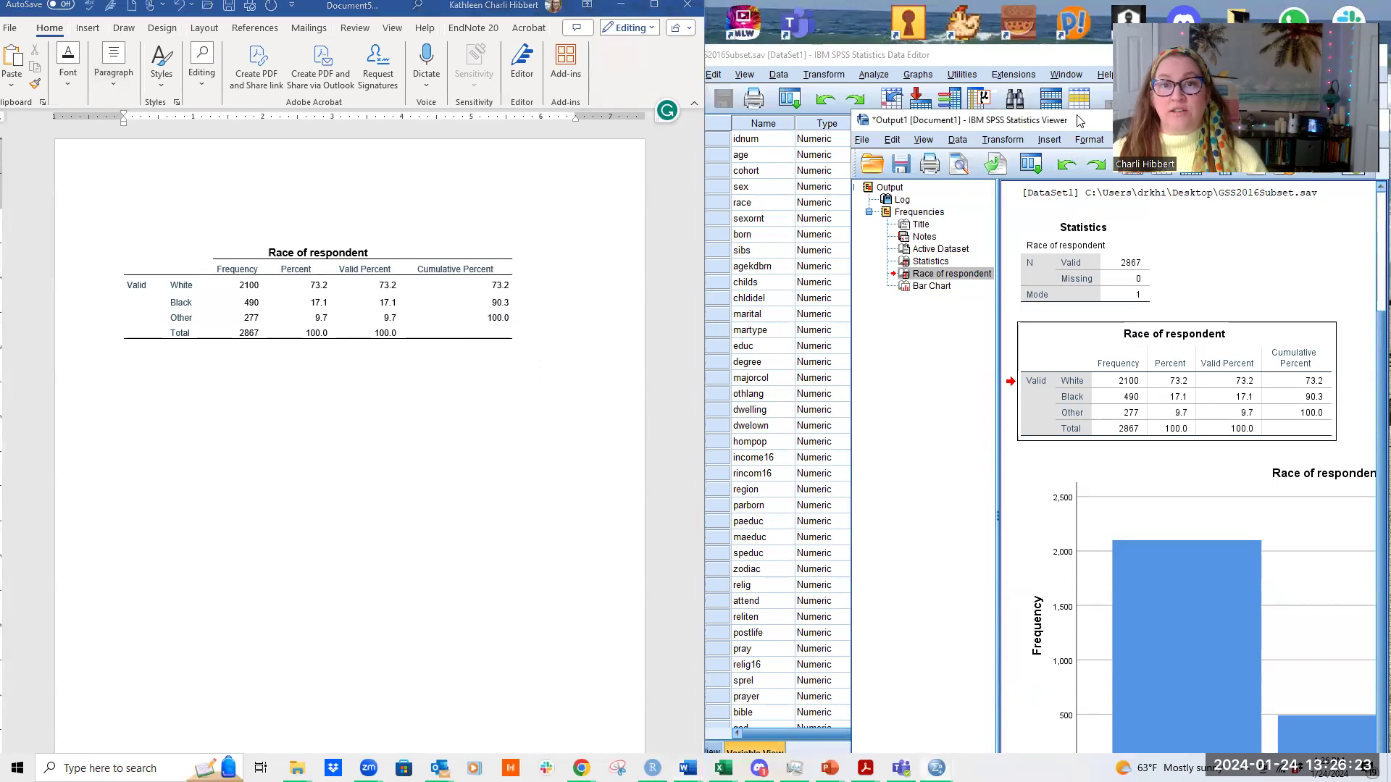
{"action": "left_click_drag", "start_coordinate": [1080, 121], "coordinate": [607, 24]}
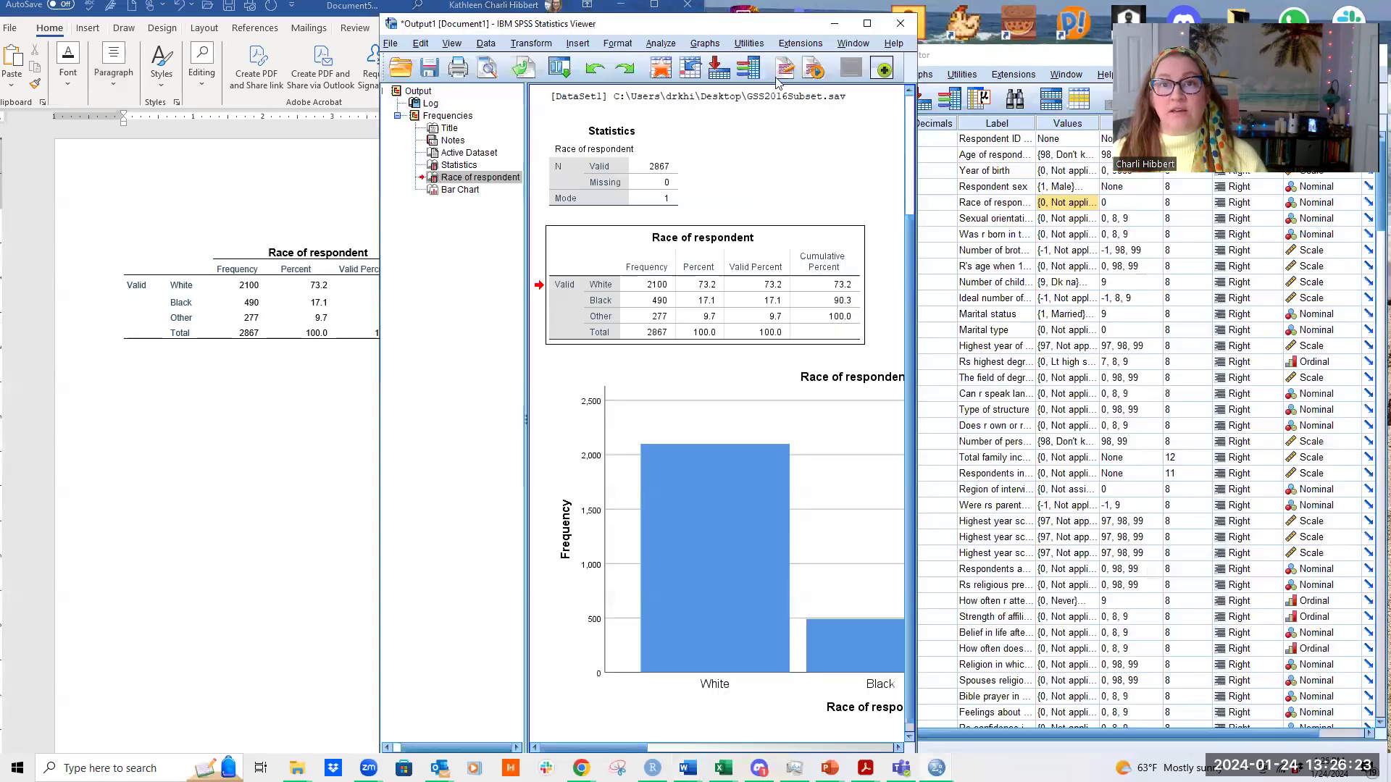
{"action": "left_click", "coordinate": [870, 25]}
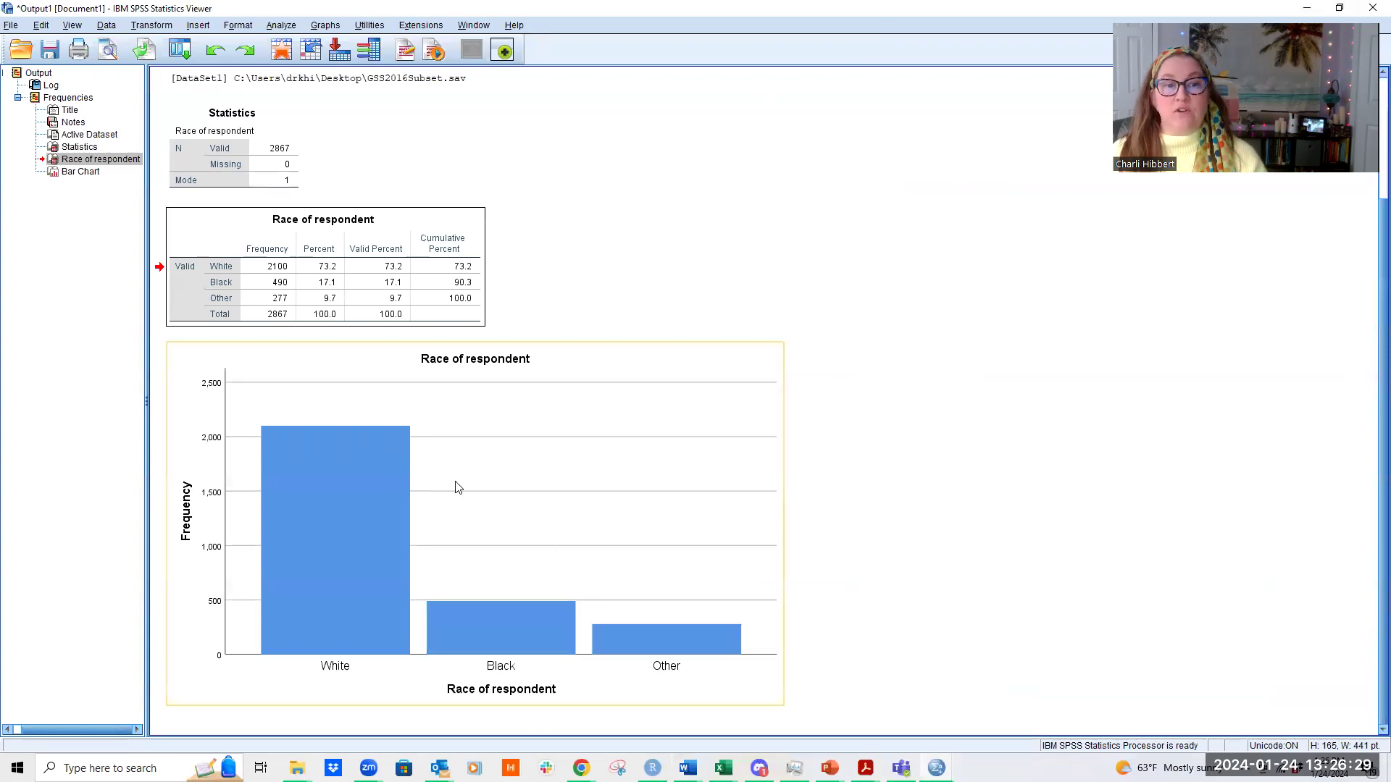
{"action": "double_click", "coordinate": [482, 478]}
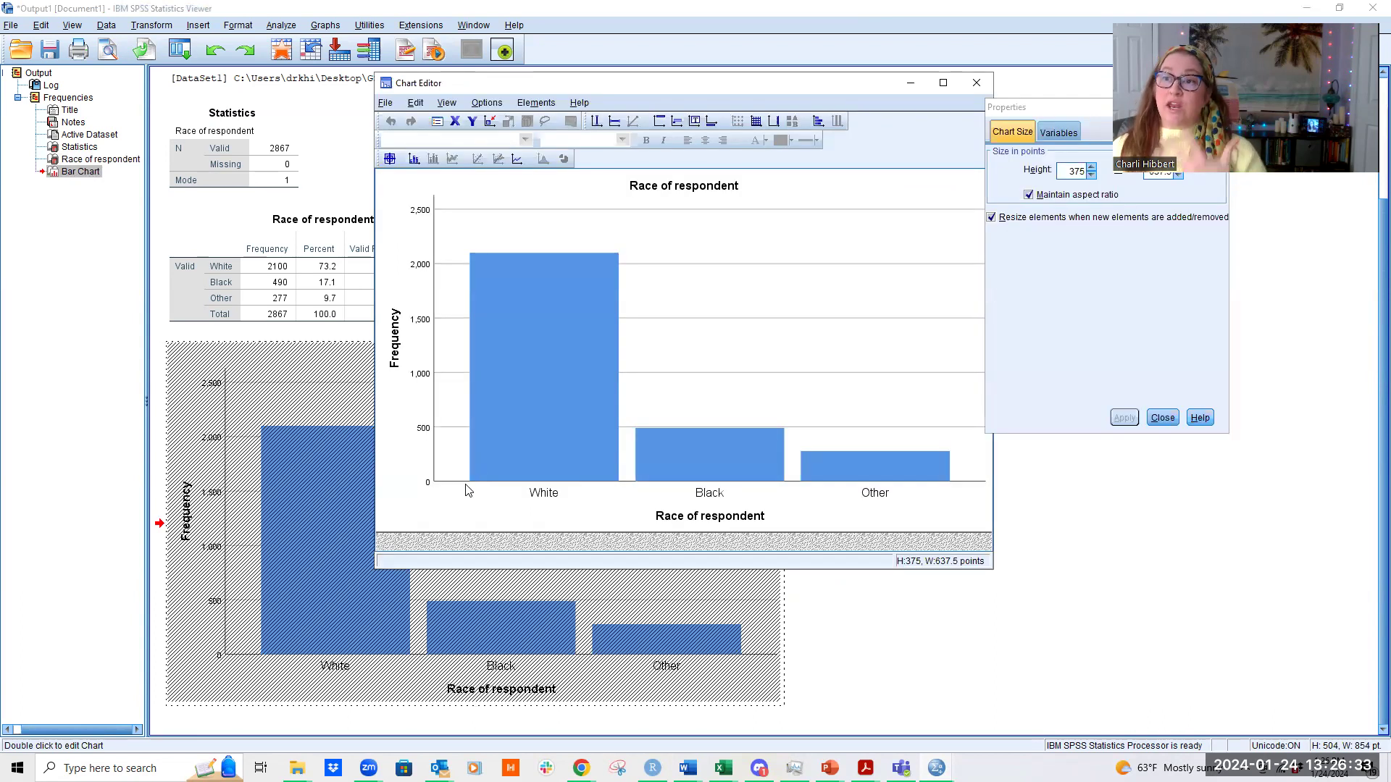
- Fill all three bars with teal (28, 205, 205)
{"action": "left_click", "coordinate": [542, 361]}
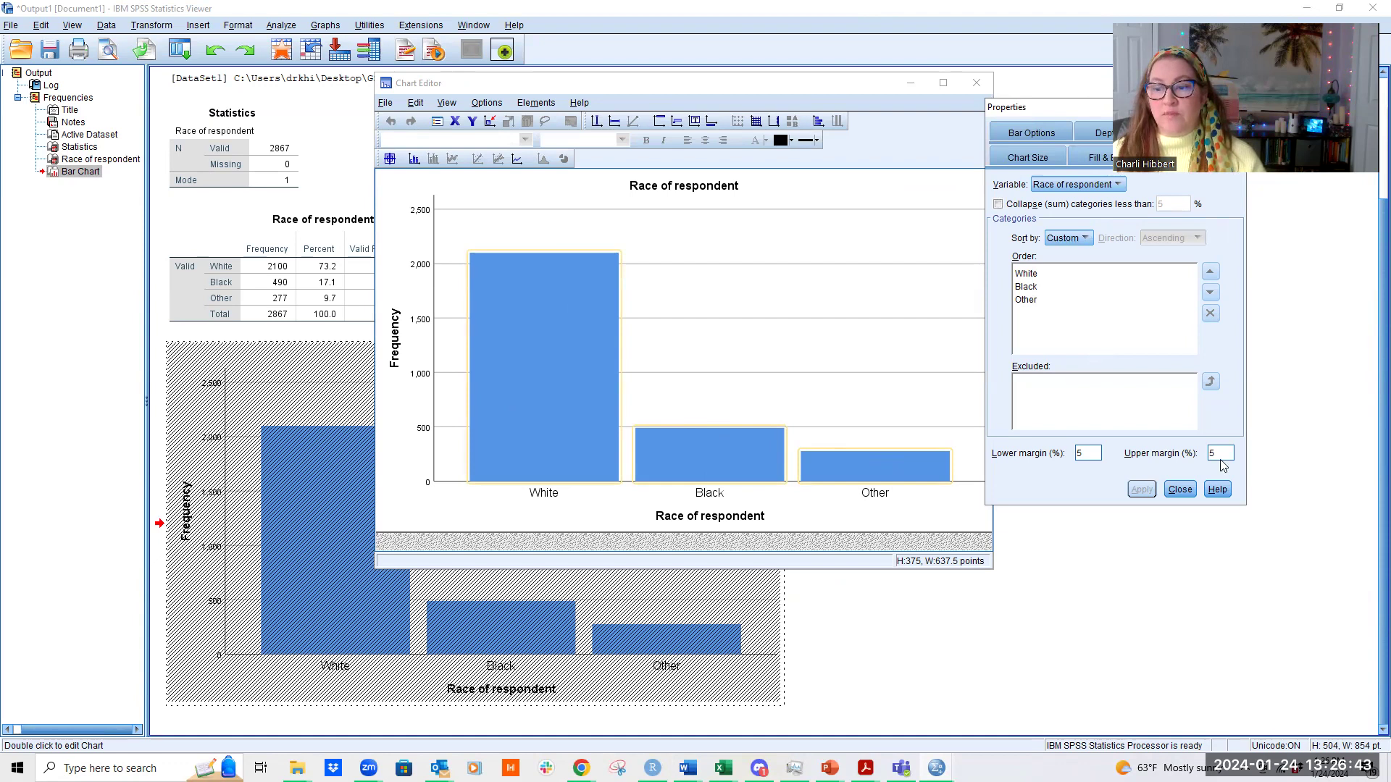
{"action": "left_click", "coordinate": [1104, 159]}
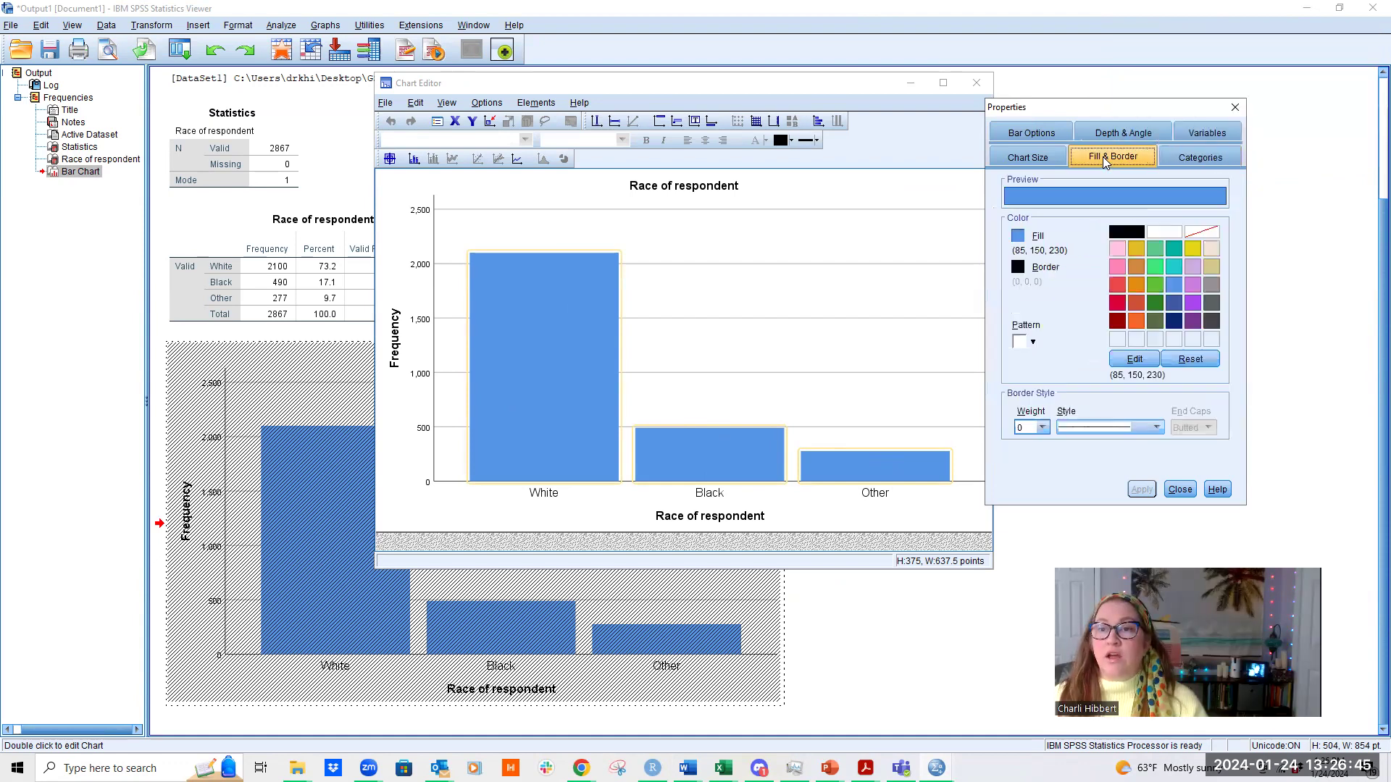
{"action": "left_click", "coordinate": [1173, 271]}
{"action": "left_click", "coordinate": [1142, 489]}
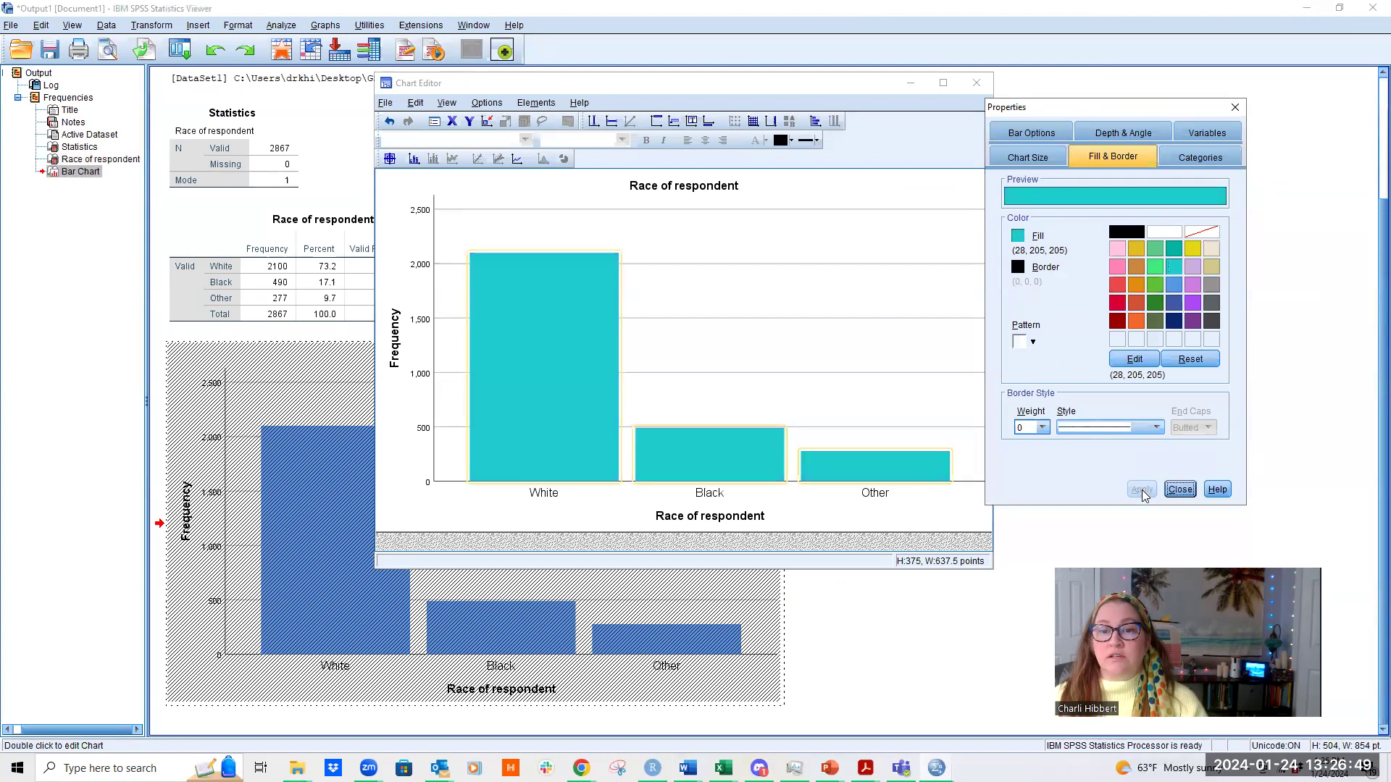
- Fill the chart's plot area background with lavender (207, 172, 227)
{"action": "left_click", "coordinate": [891, 244]}
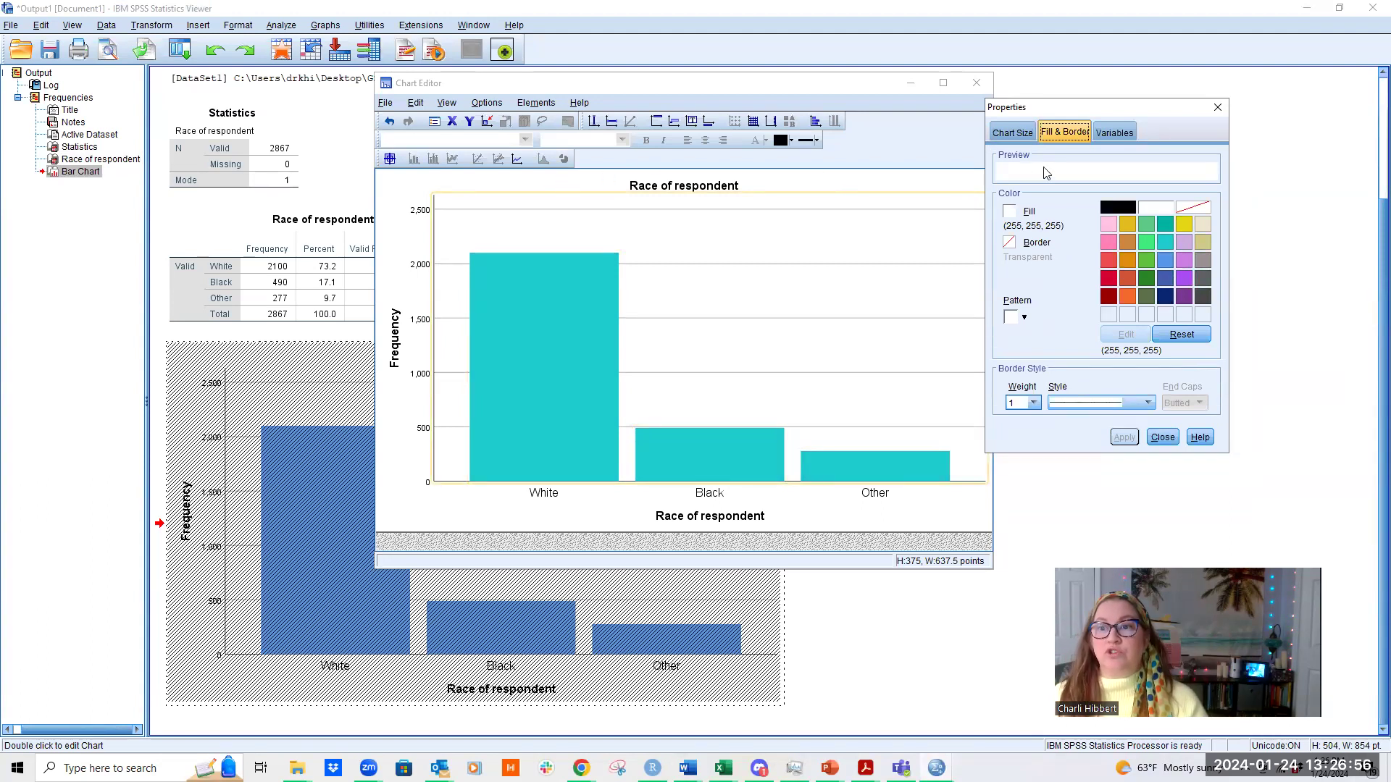
{"action": "left_click", "coordinate": [1127, 224]}
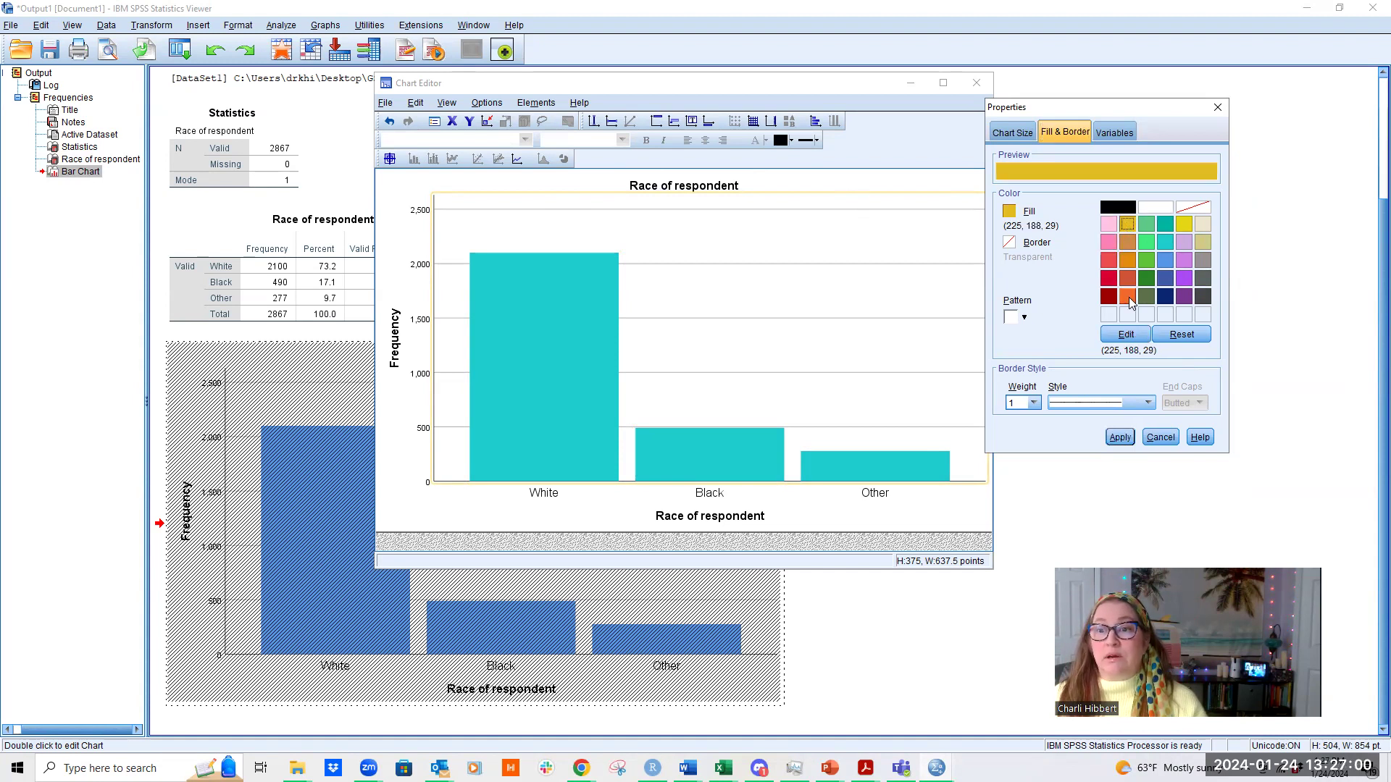
{"action": "left_click", "coordinate": [1185, 242]}
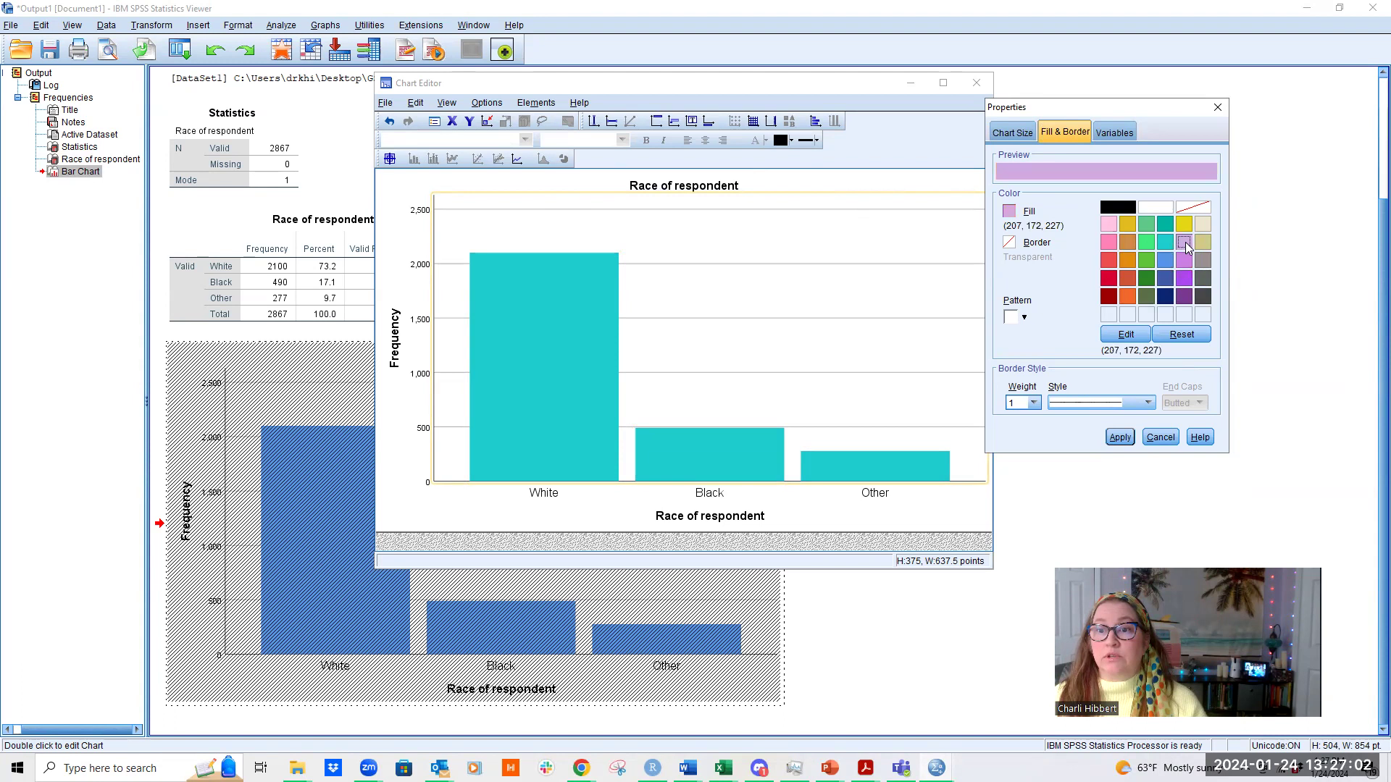
{"action": "left_click", "coordinate": [1120, 439]}
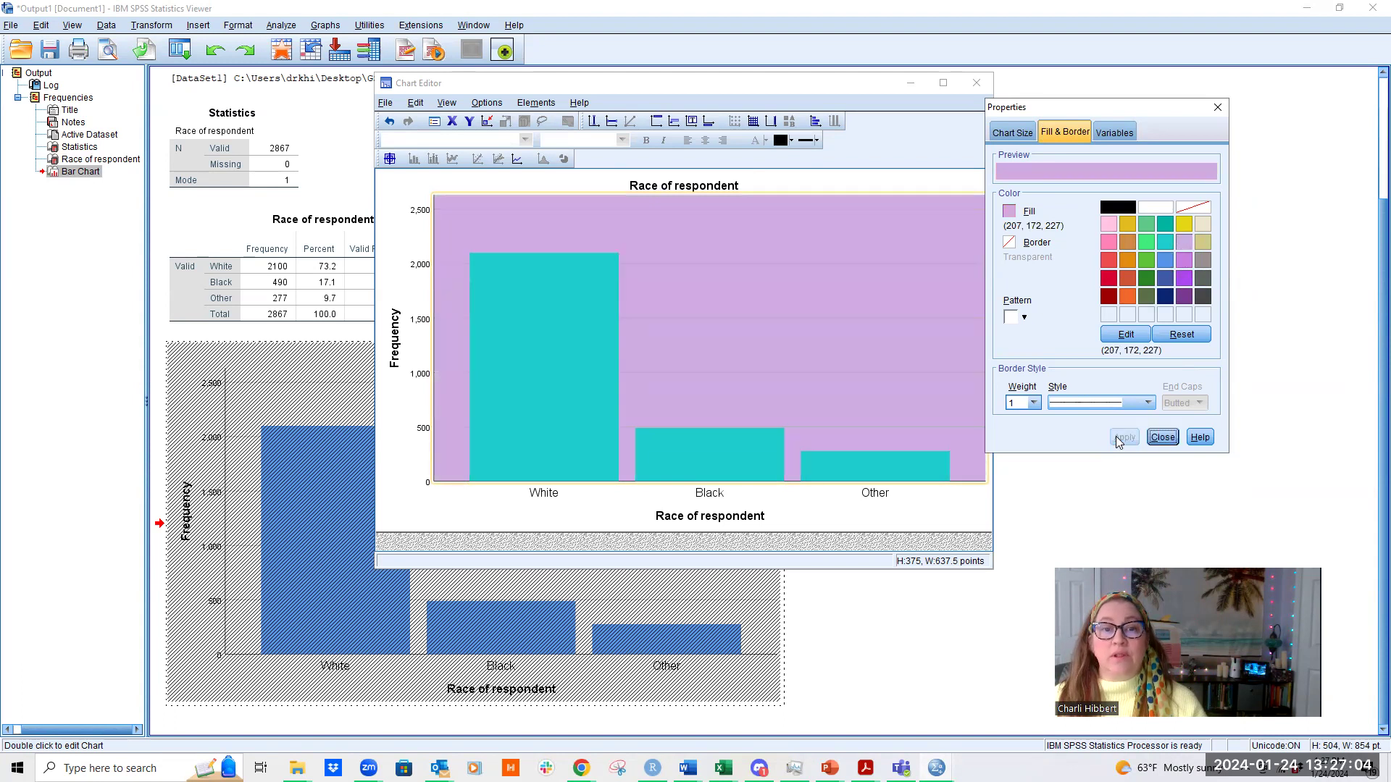
- Make the White, Black and Other category labels 16 pt bold italic
{"action": "left_click", "coordinate": [710, 494]}
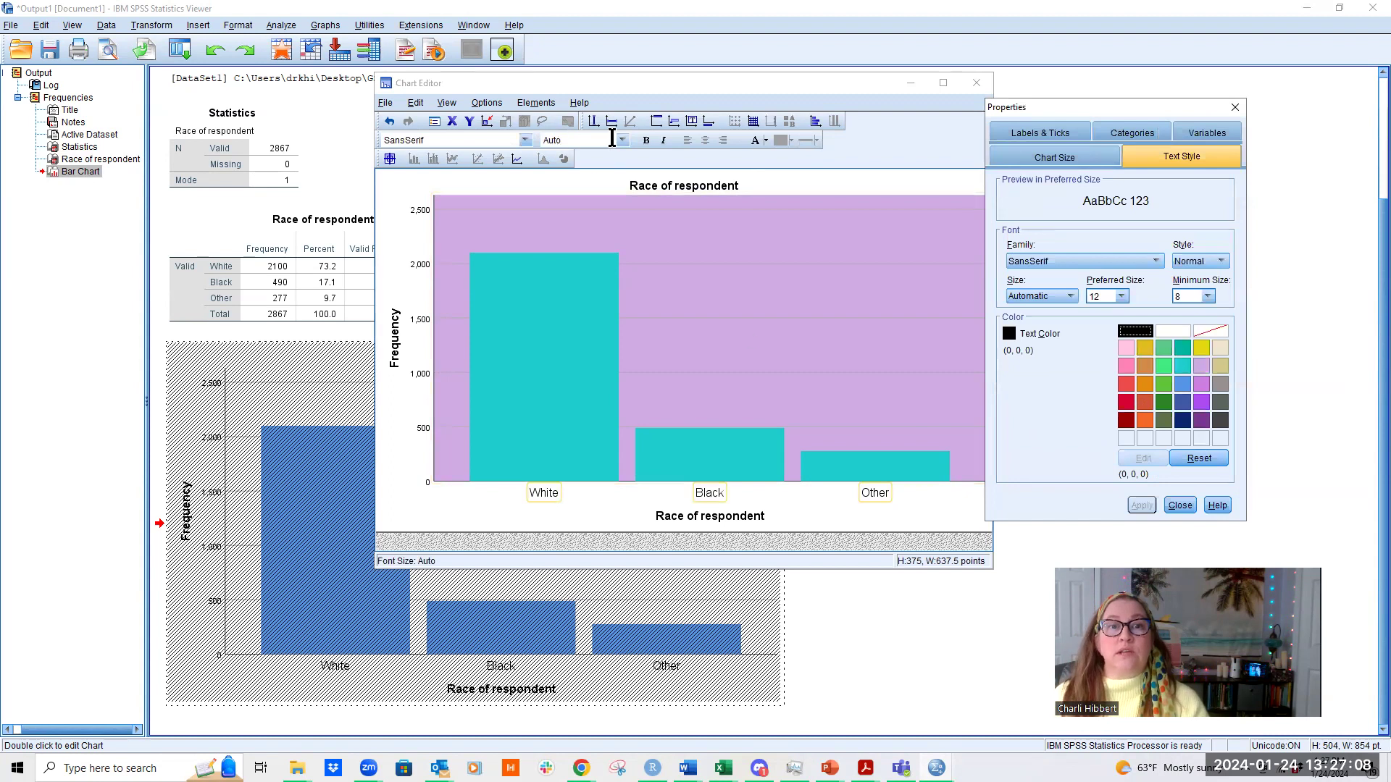
{"action": "left_click", "coordinate": [621, 140]}
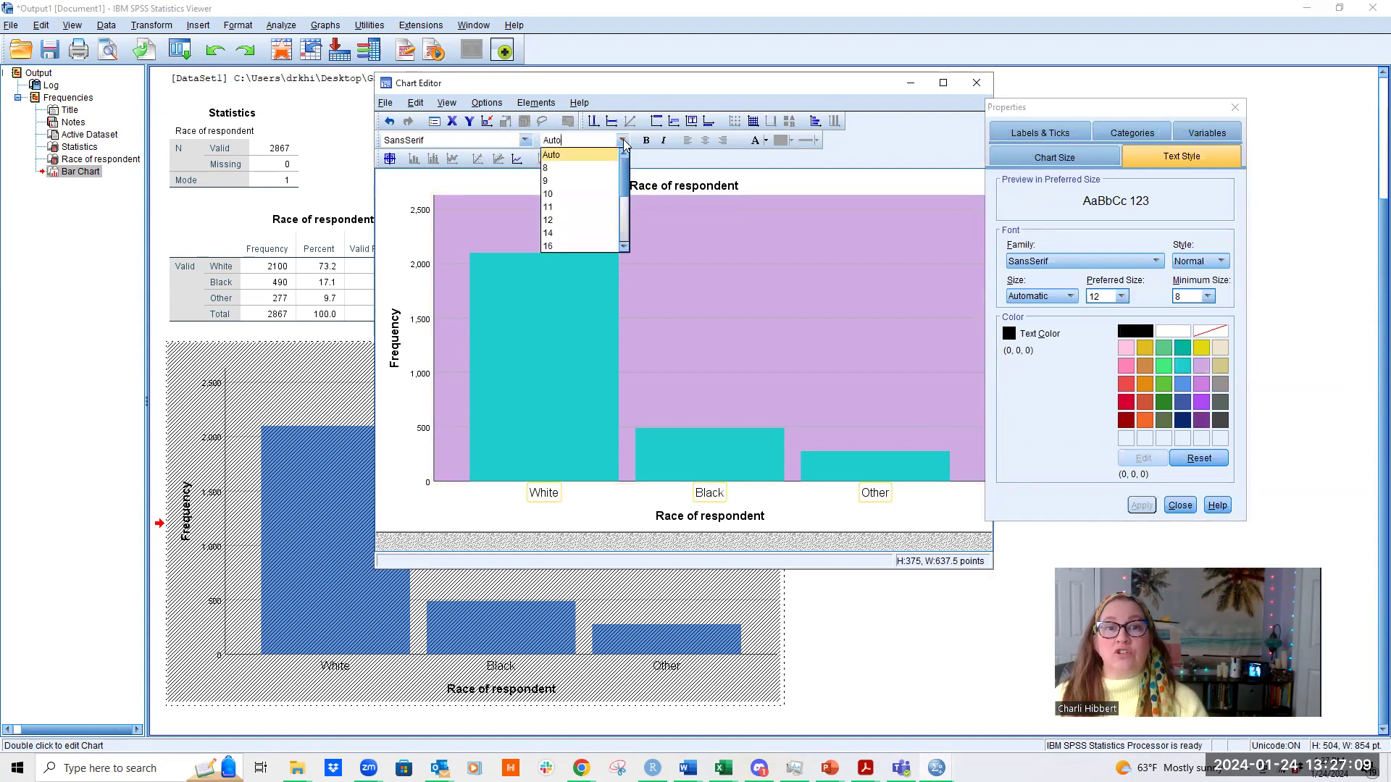
{"action": "left_click", "coordinate": [584, 245]}
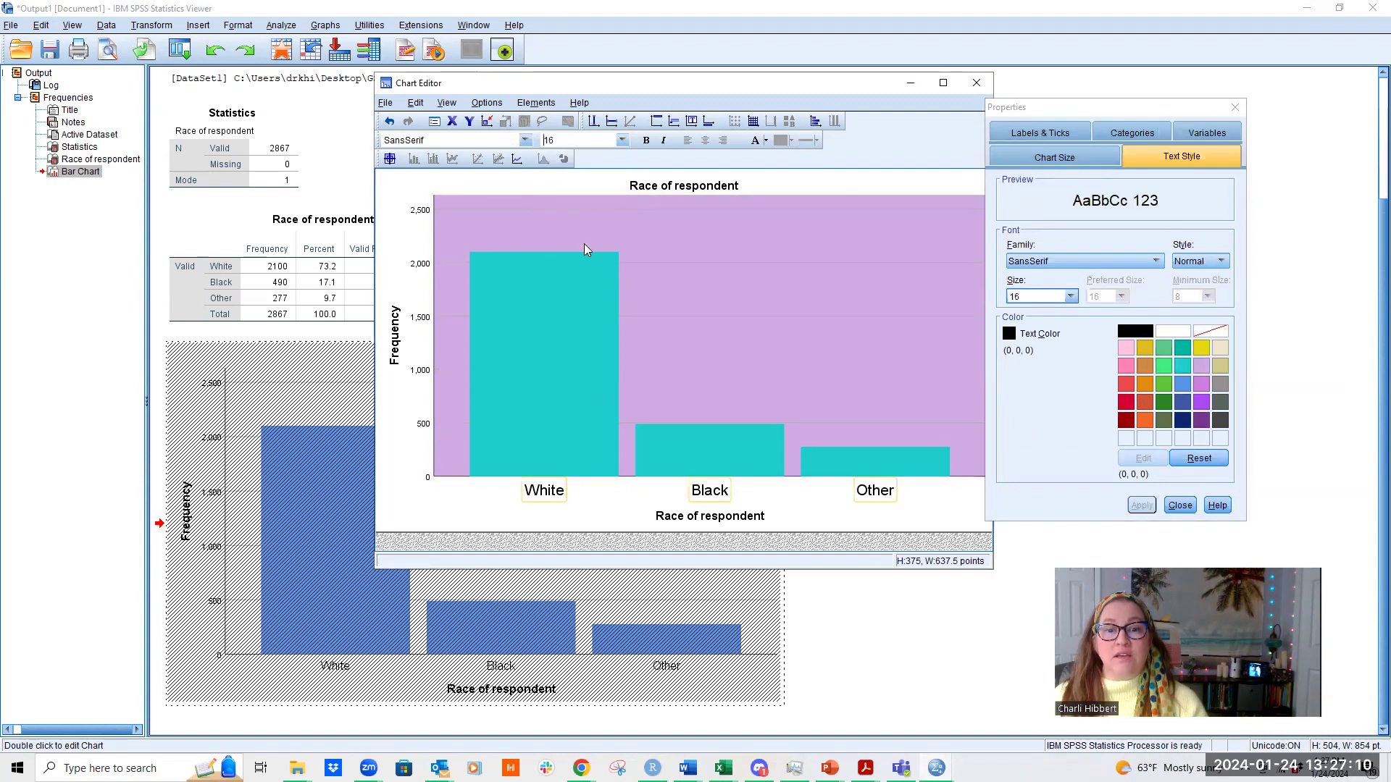
{"action": "left_click", "coordinate": [646, 141]}
{"action": "left_click", "coordinate": [664, 141]}
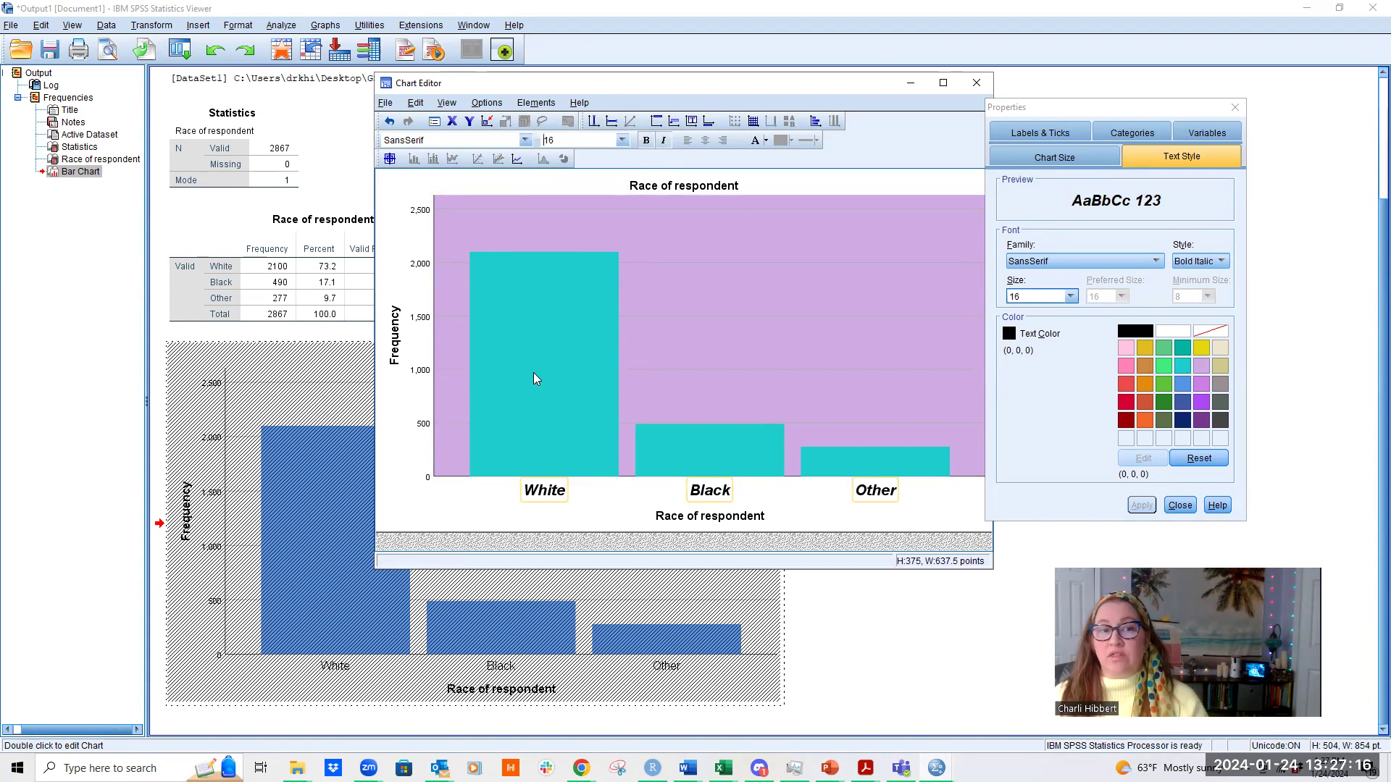
- Set the y-axis value labels to the Georgia font
{"action": "left_click", "coordinate": [421, 374]}
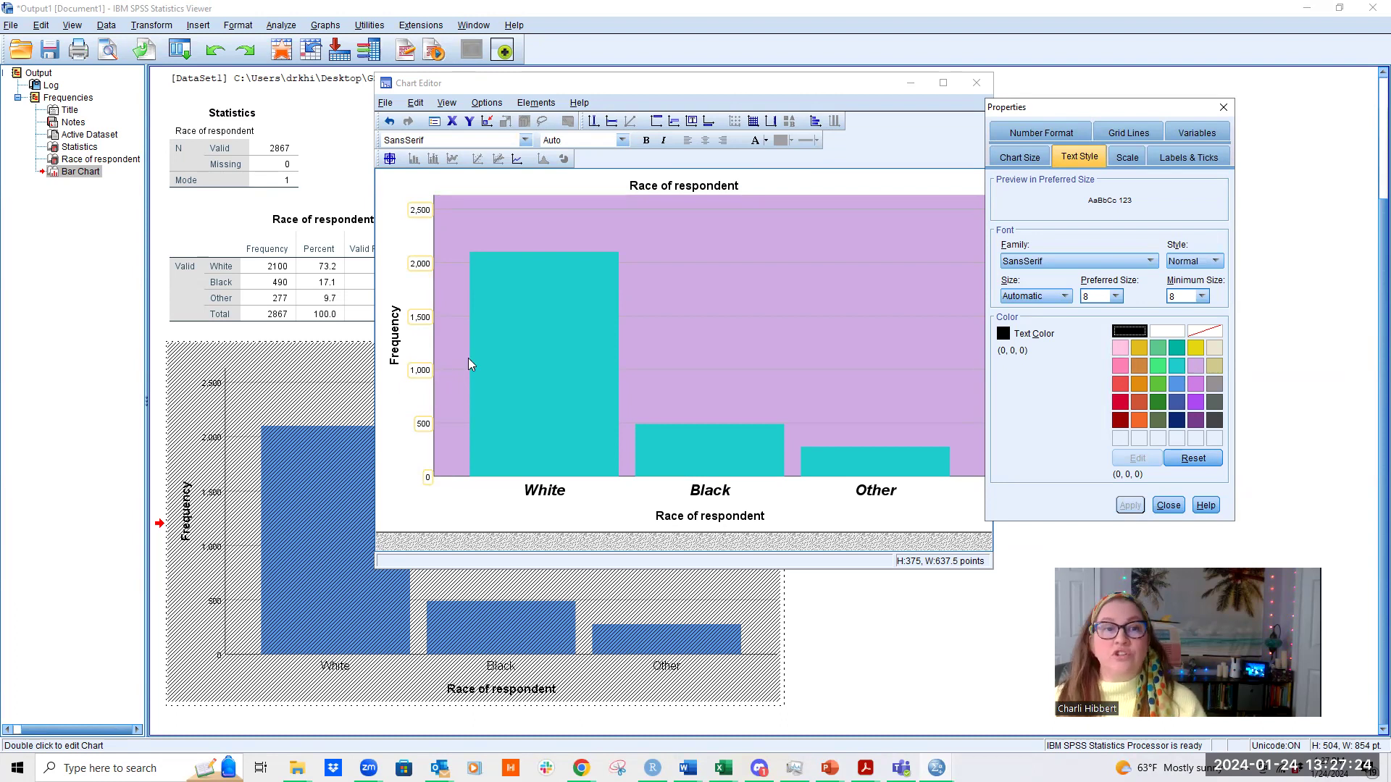
{"action": "left_click", "coordinate": [517, 140]}
{"action": "scroll", "coordinate": [433, 183], "scroll_direction": "up", "scroll_amount": 12}
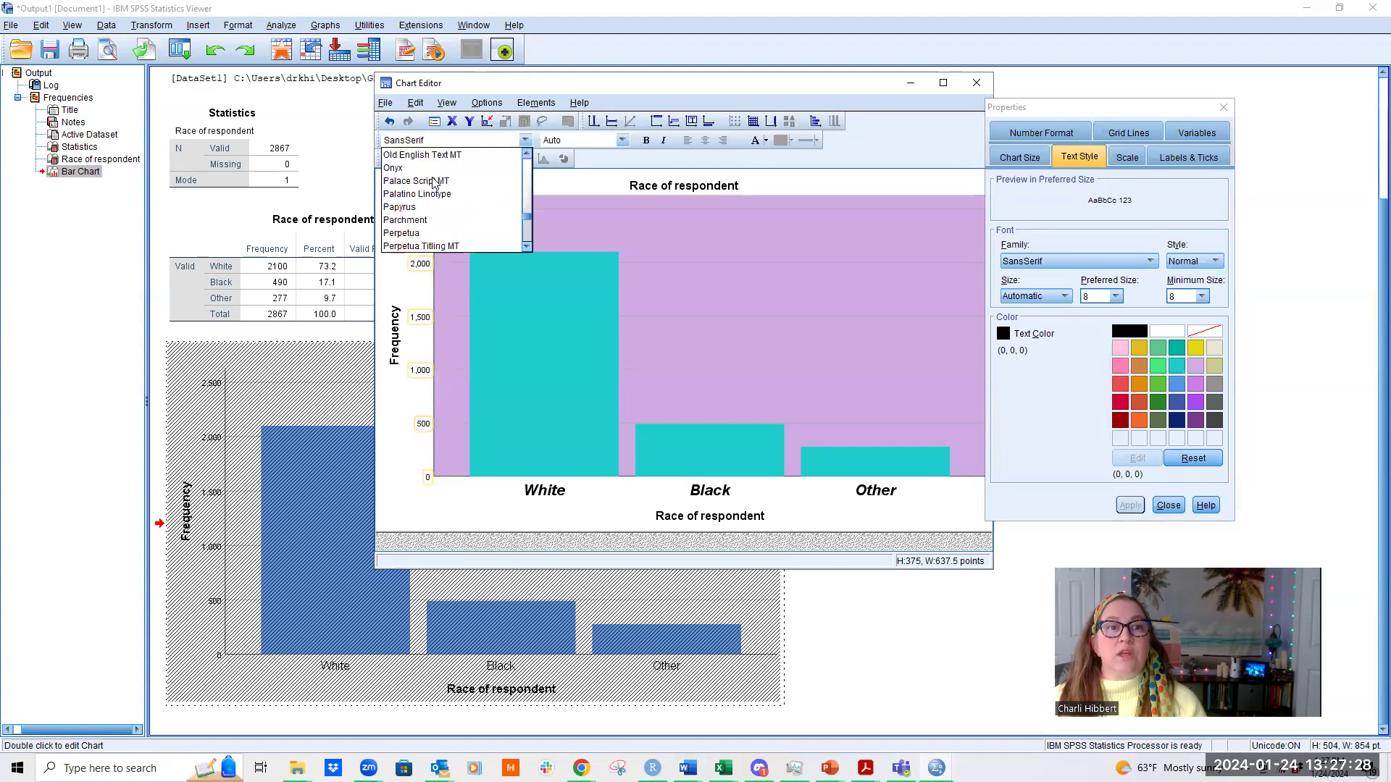
{"action": "scroll", "coordinate": [433, 183], "scroll_direction": "up", "scroll_amount": 20}
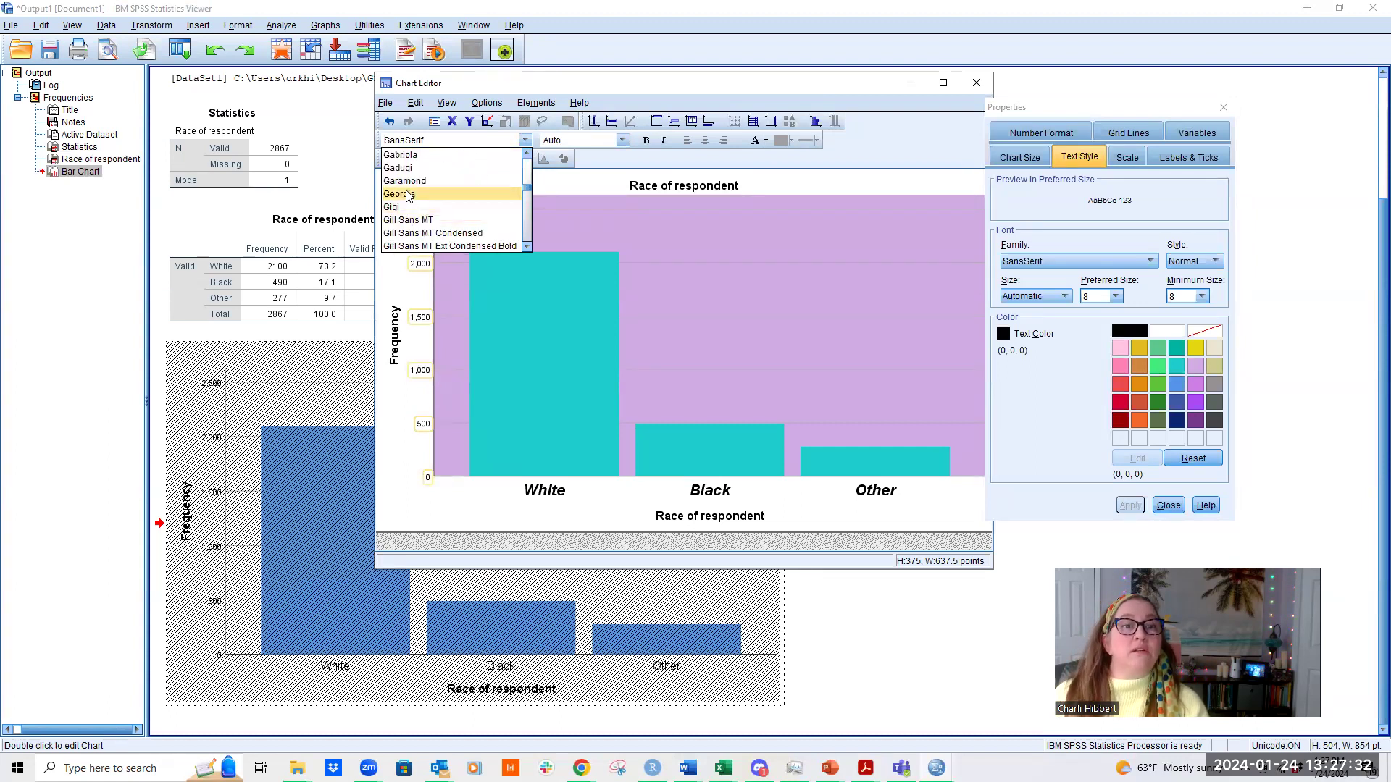
{"action": "left_click", "coordinate": [433, 193]}
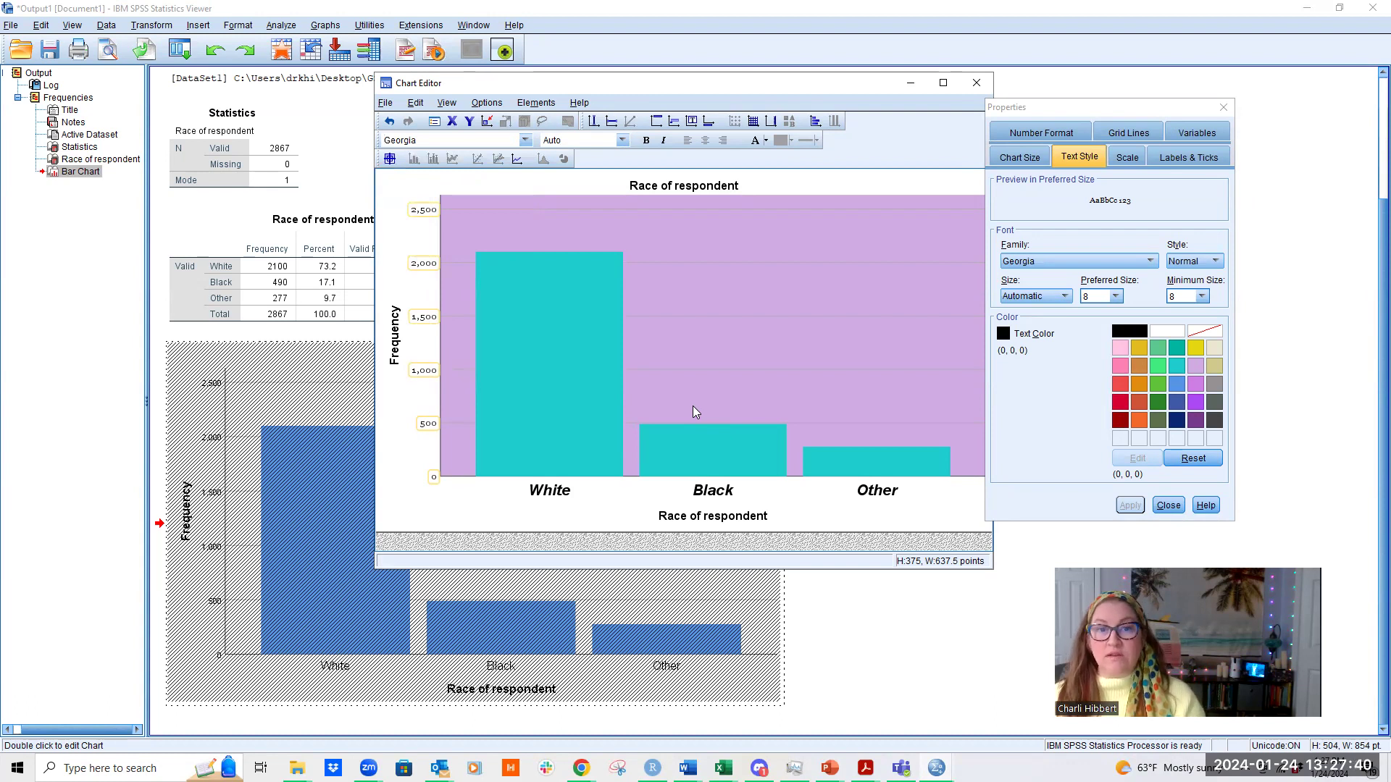
- Close the Chart Editor and copy the restyled bar chart from the output viewer
{"action": "left_click", "coordinate": [976, 83]}
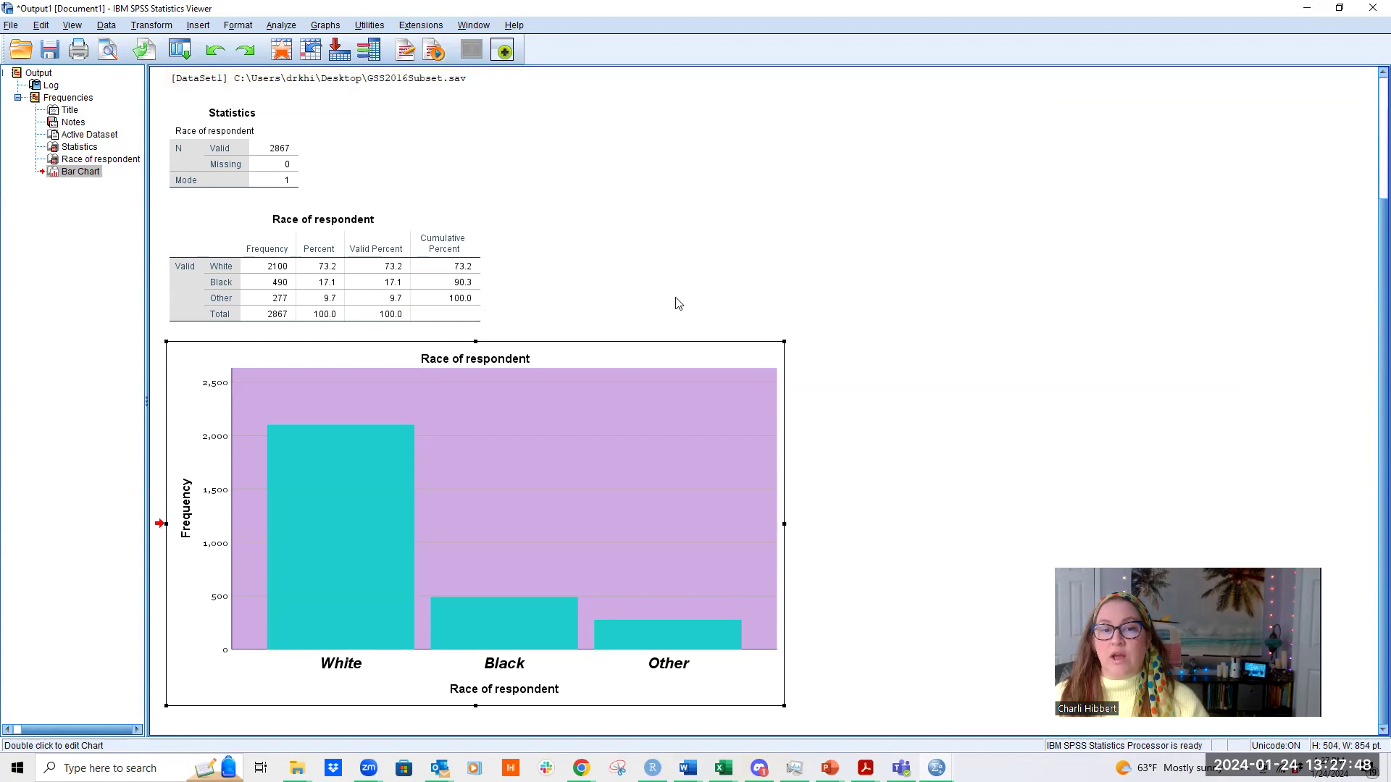
{"action": "right_click", "coordinate": [638, 372]}
{"action": "left_click", "coordinate": [651, 398]}
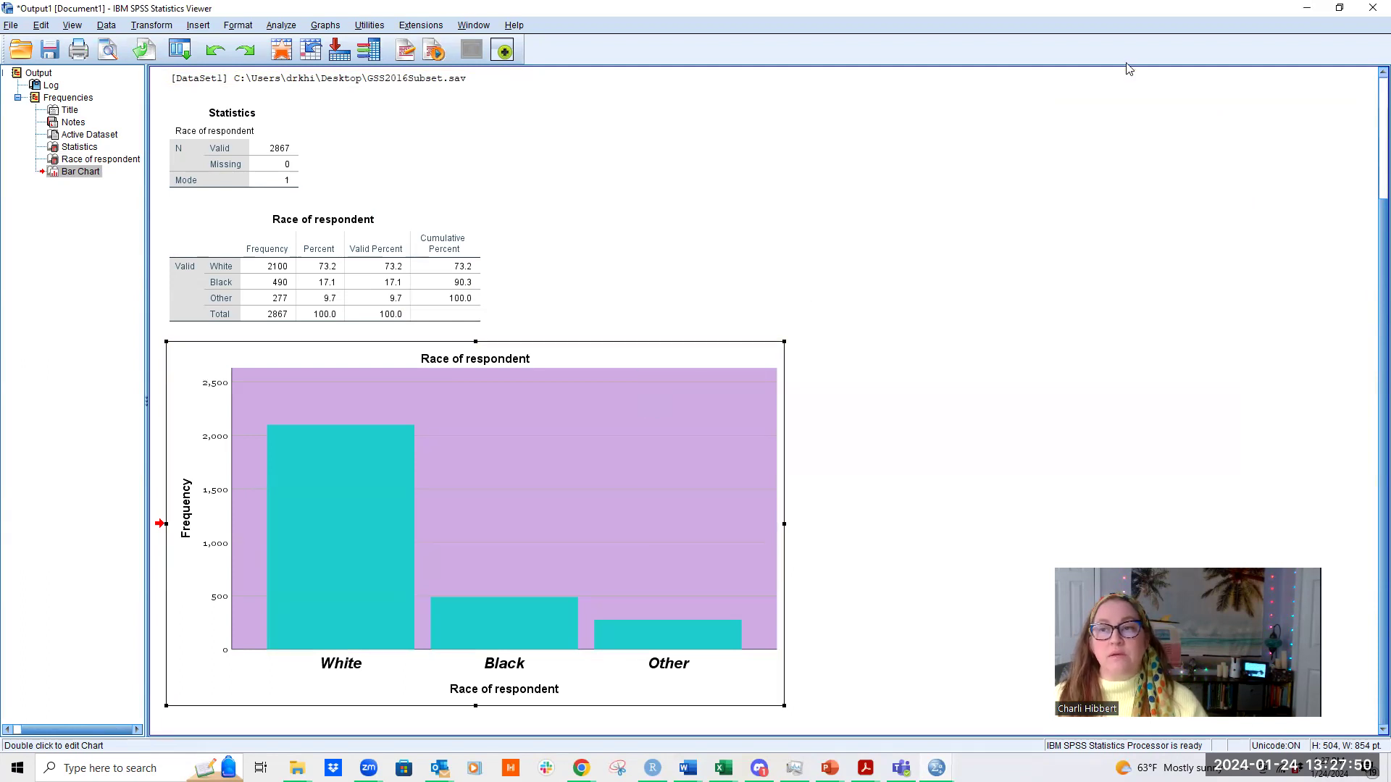
- Paste the copied Race of respondent bar chart into Word beneath the frequency table
{"action": "left_click", "coordinate": [1308, 13]}
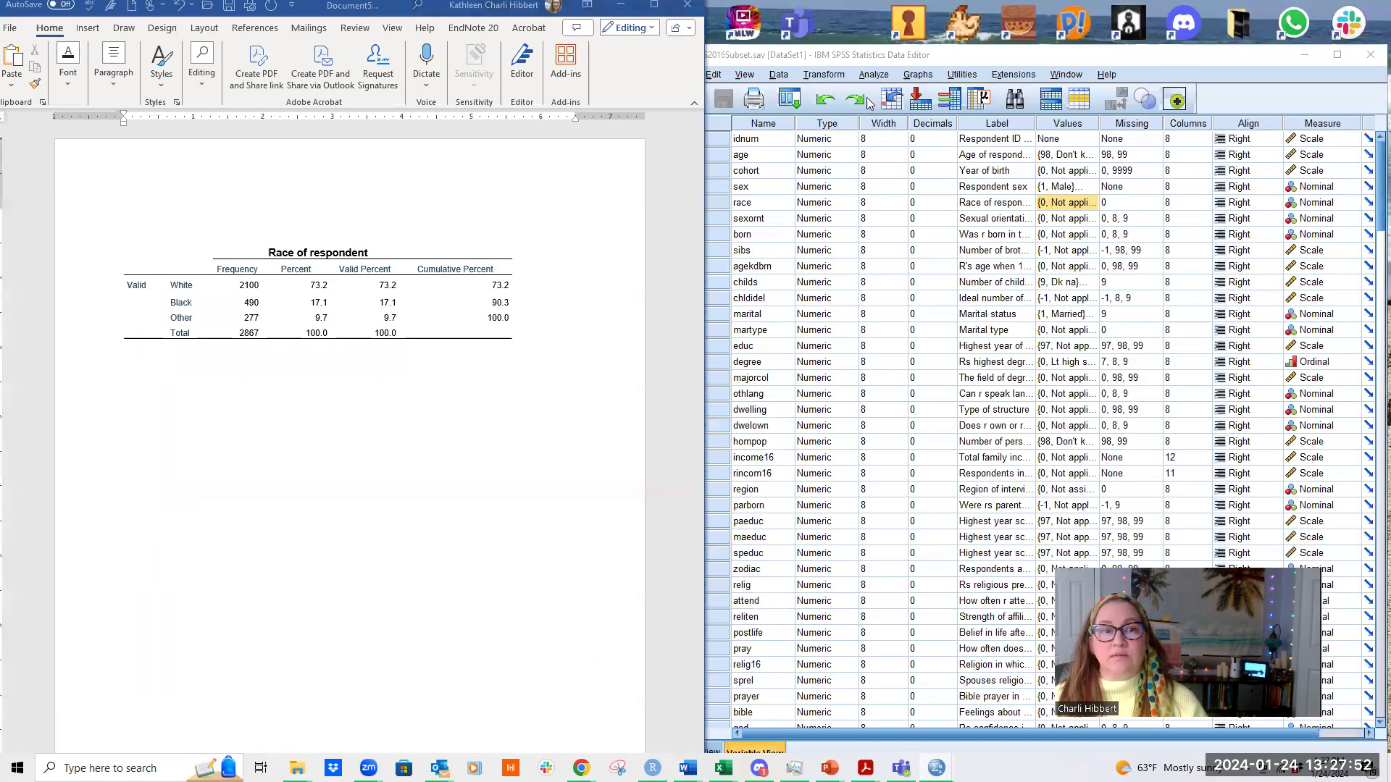
{"action": "right_click", "coordinate": [138, 423]}
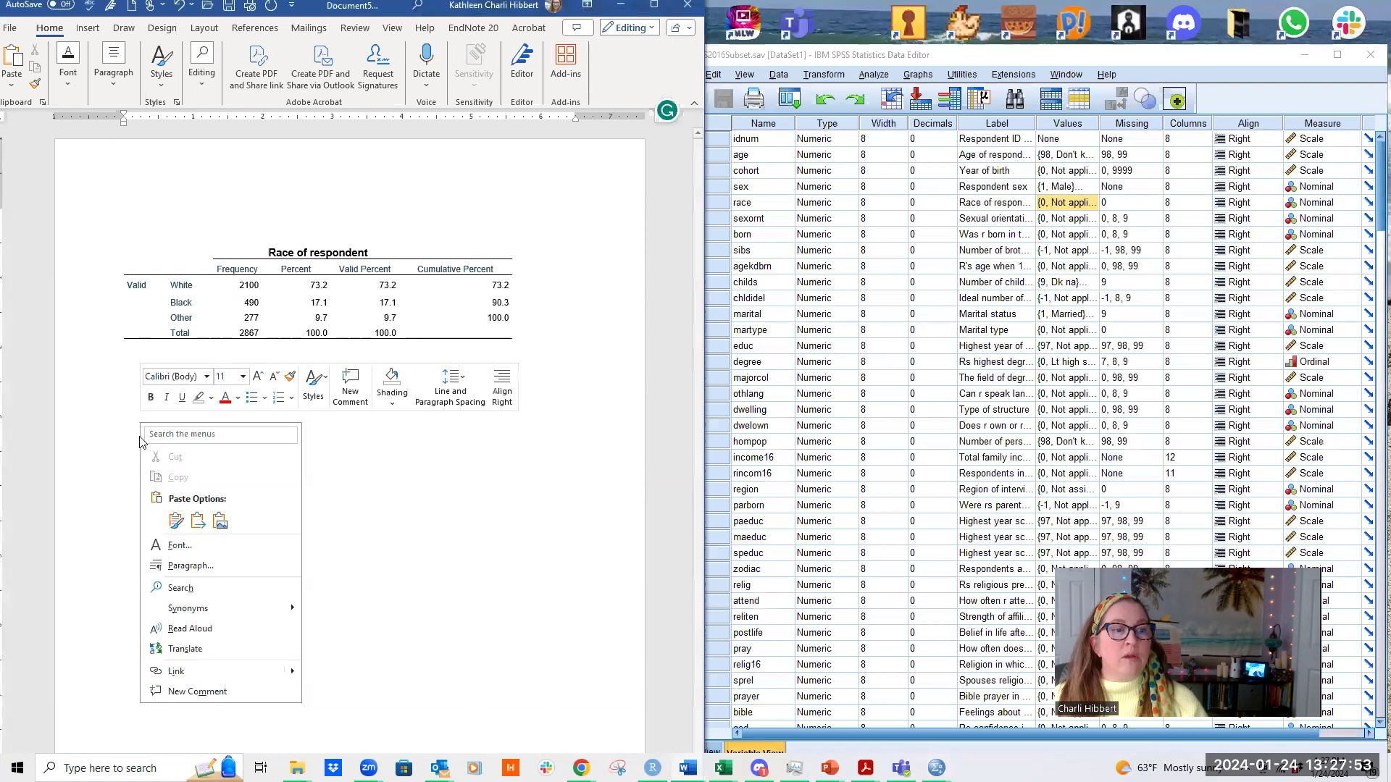
{"action": "left_click", "coordinate": [175, 521]}
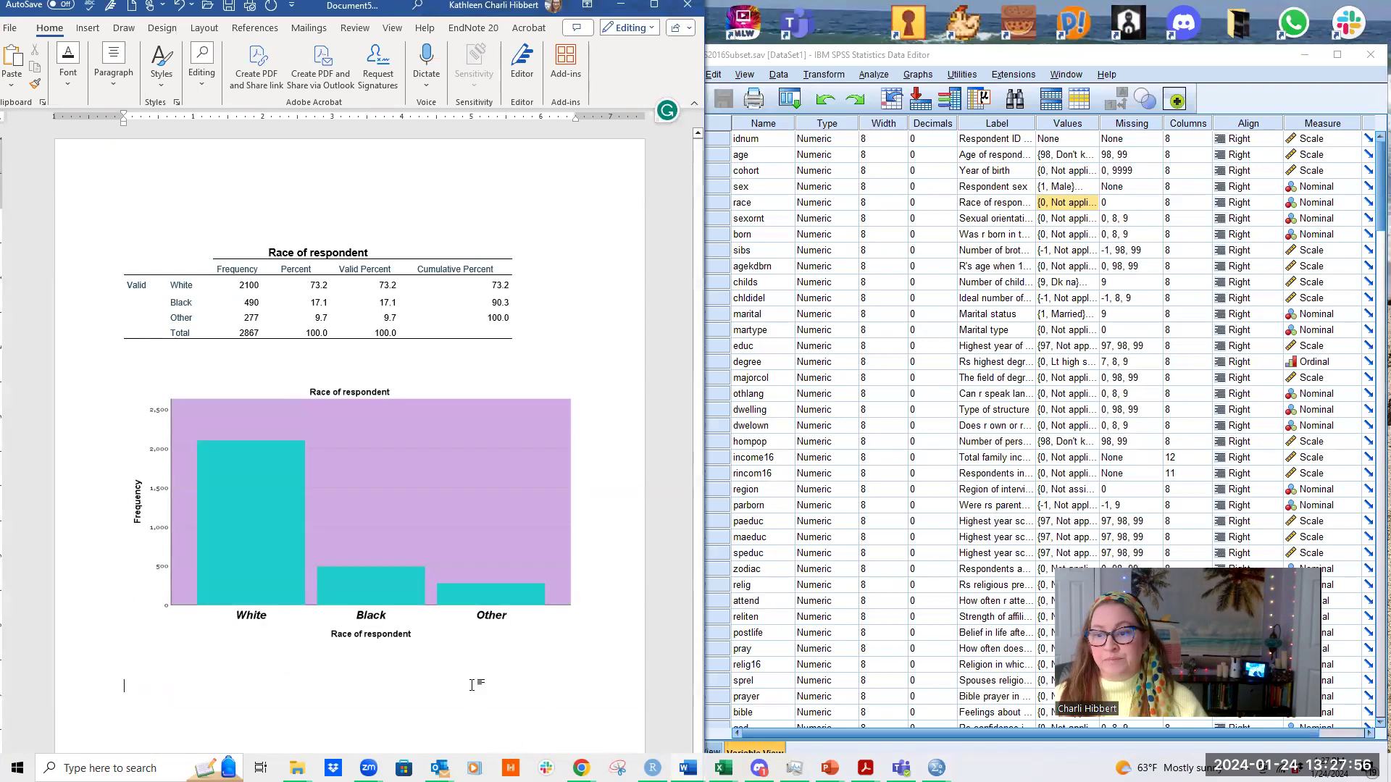